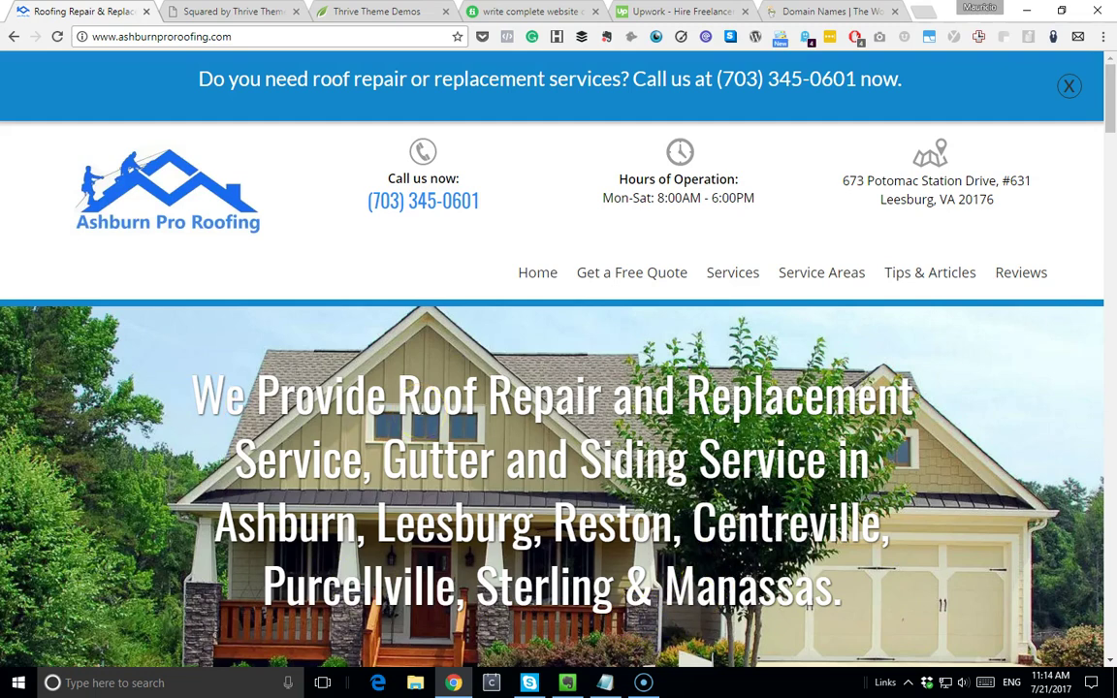
Look over the Ashburn Pro Roofing home page, from the hero banner down to the roof and shingle repair section.
{"action": "scroll", "coordinate": [405, 407], "scroll_direction": "down", "scroll_amount": 3}
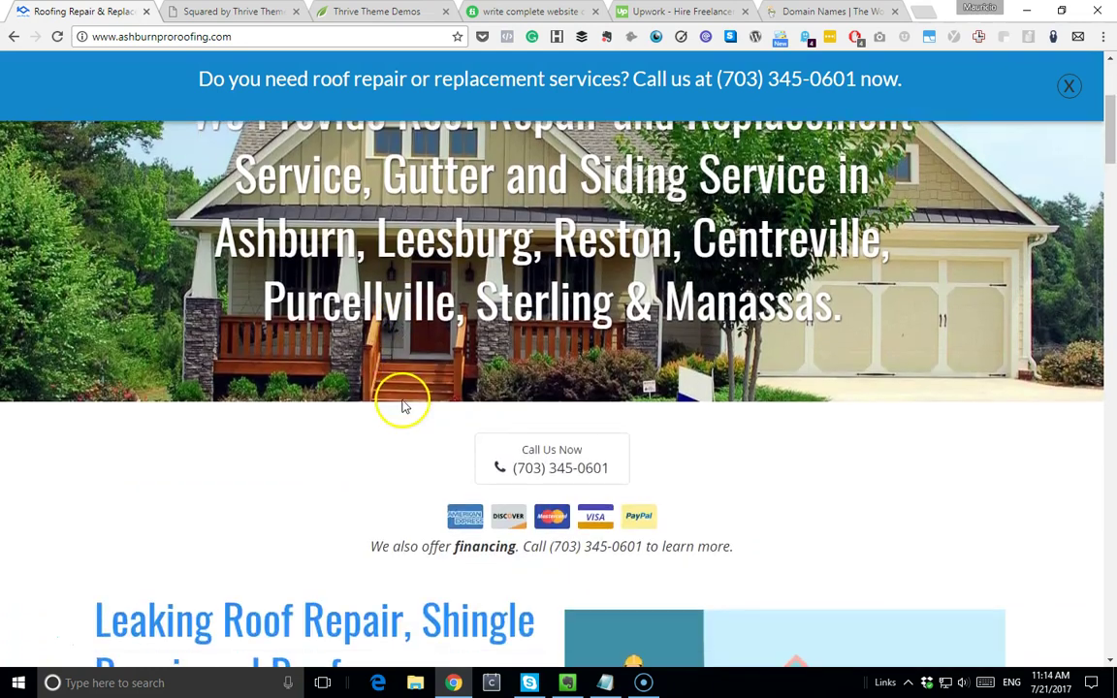
{"action": "scroll", "coordinate": [404, 407], "scroll_direction": "down", "scroll_amount": 2}
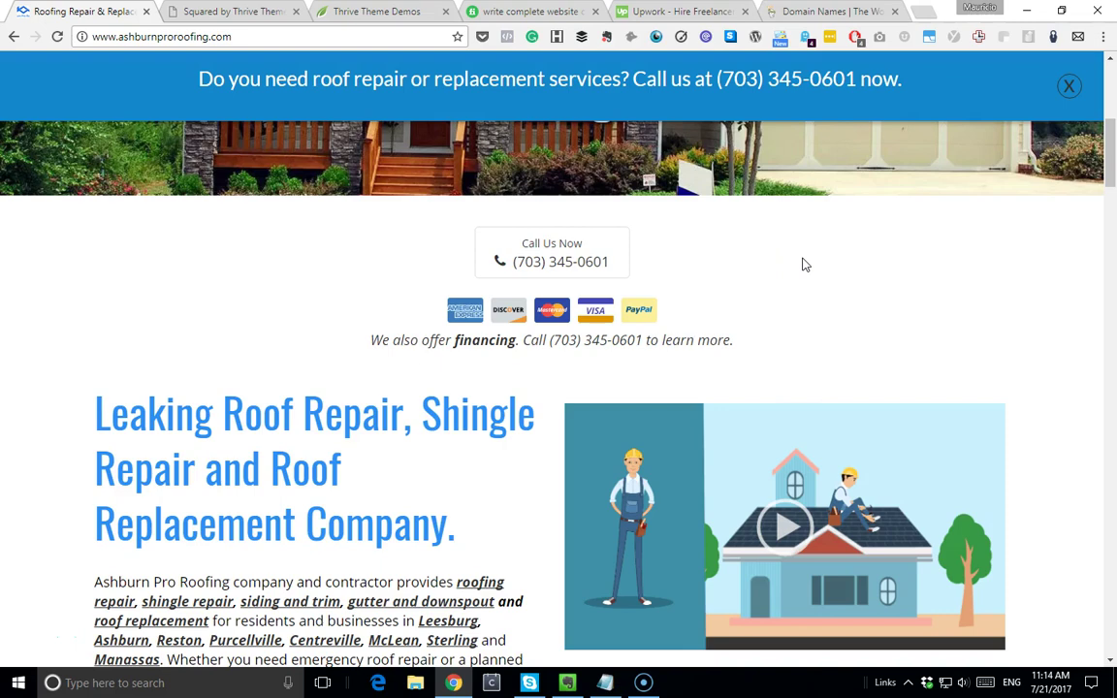
{"action": "left_click_drag", "start_coordinate": [1111, 170], "coordinate": [1113, 327]}
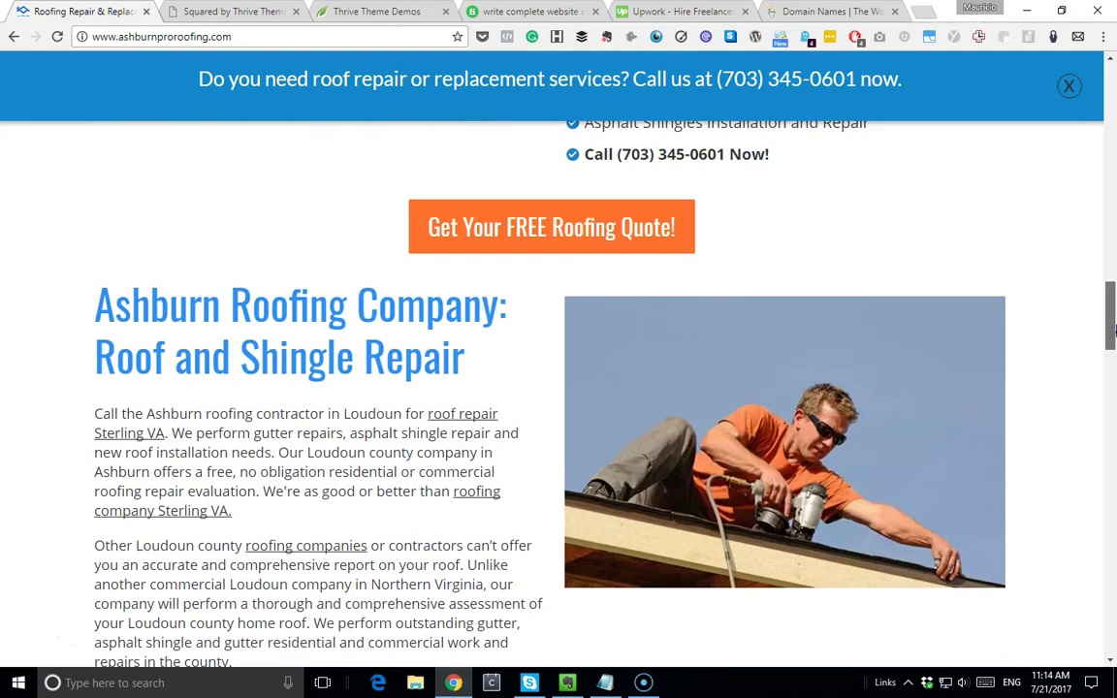
{"action": "left_click_drag", "start_coordinate": [1113, 330], "coordinate": [1112, 82]}
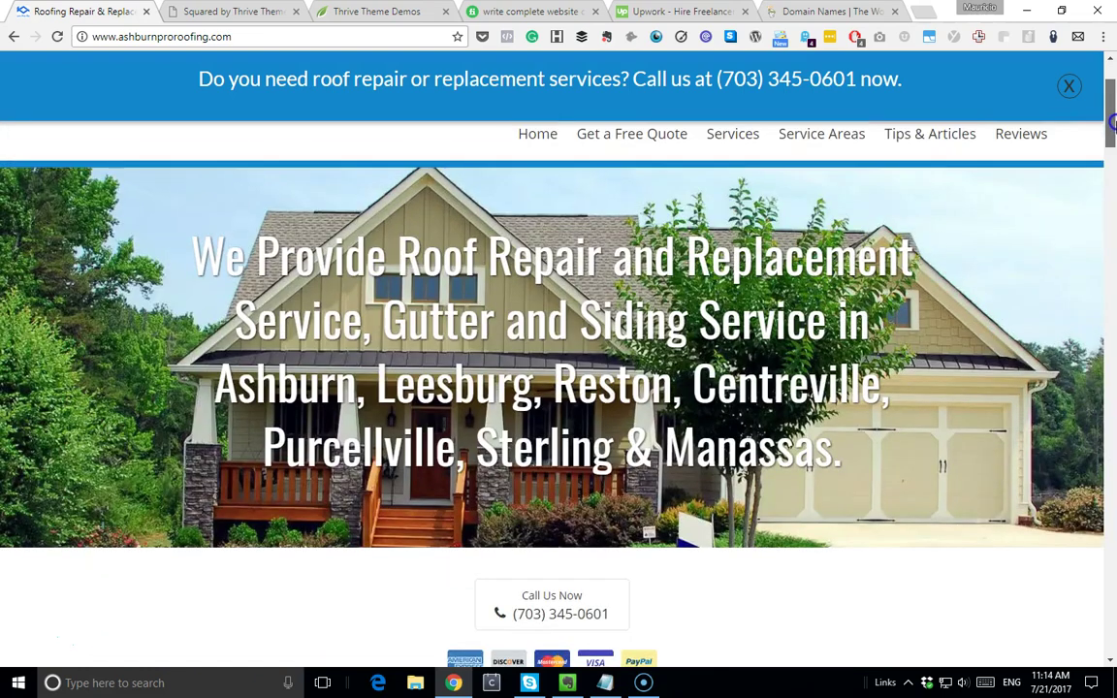
Switch to Notepad, review the numbered website-building plan down to the Thrive WordPress theme item, and put the notes away.
{"action": "left_click", "coordinate": [606, 683]}
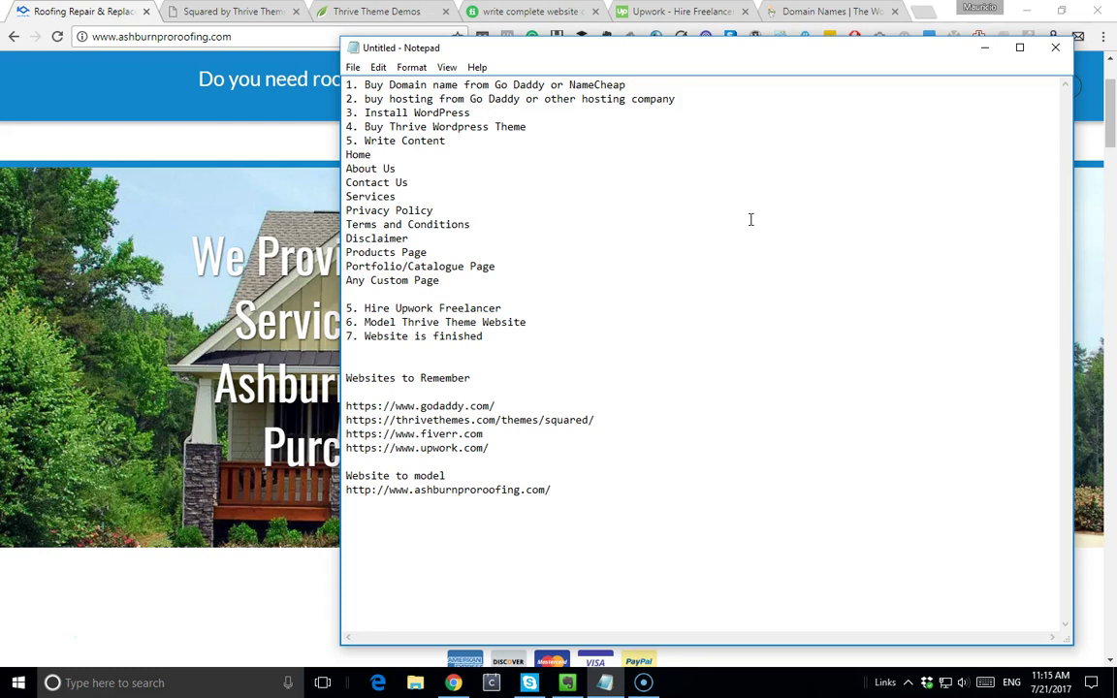
{"action": "key", "text": "Down"}
{"action": "key", "text": "Right"}
{"action": "key", "text": "Right"}
{"action": "key", "text": "Right"}
{"action": "key", "text": "Right"}
{"action": "key", "text": "Right"}
{"action": "key", "text": "Right"}
{"action": "key", "text": "Right"}
{"action": "key", "text": "Right"}
{"action": "left_click", "coordinate": [982, 48]}
View the Squared theme page on Thrive Themes and examine its license options and prices.
{"action": "scroll", "coordinate": [669, 301], "scroll_direction": "up", "scroll_amount": 1}
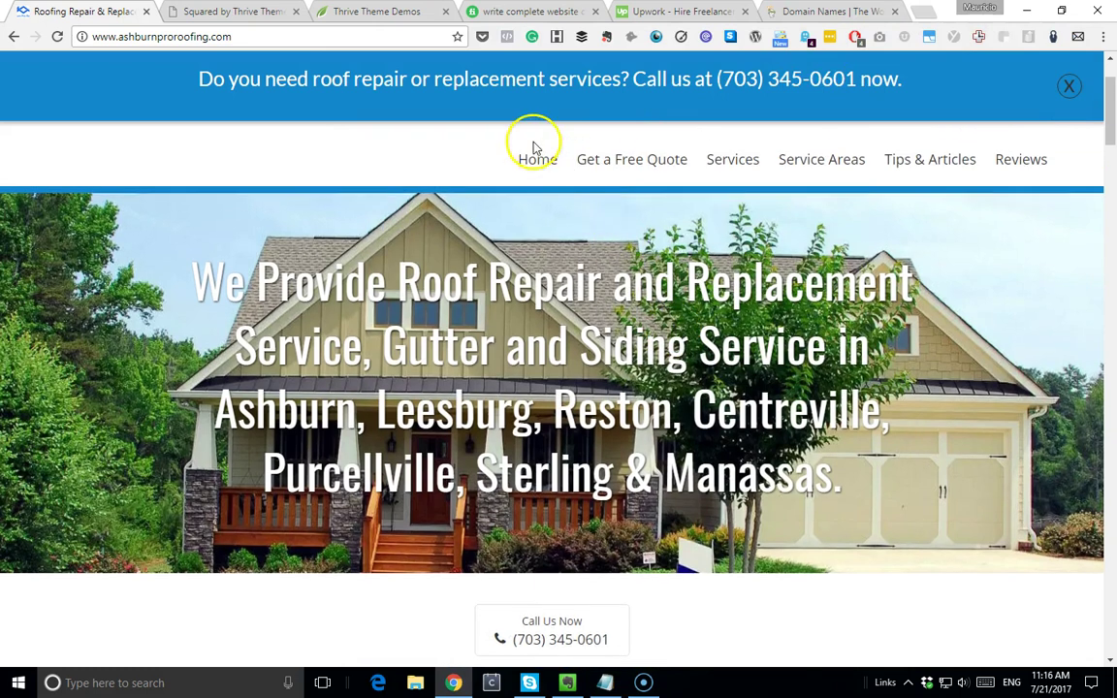
{"action": "left_click", "coordinate": [232, 10]}
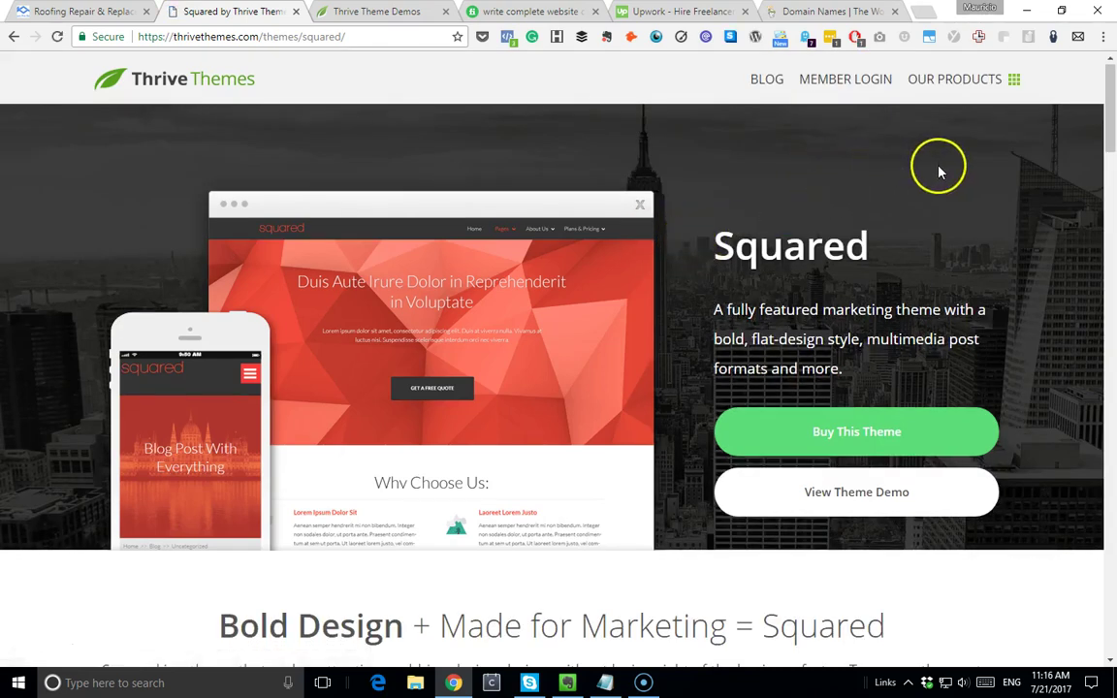
{"action": "scroll", "coordinate": [935, 167], "scroll_direction": "down", "scroll_amount": 1}
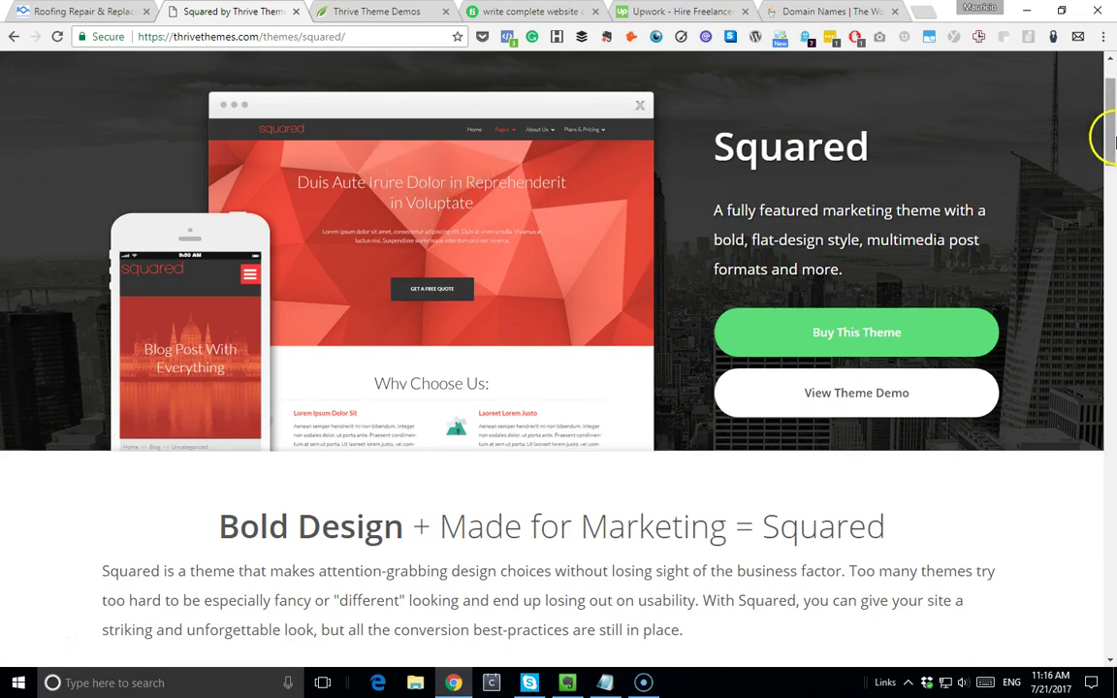
{"action": "left_click_drag", "start_coordinate": [1109, 174], "coordinate": [1082, 566]}
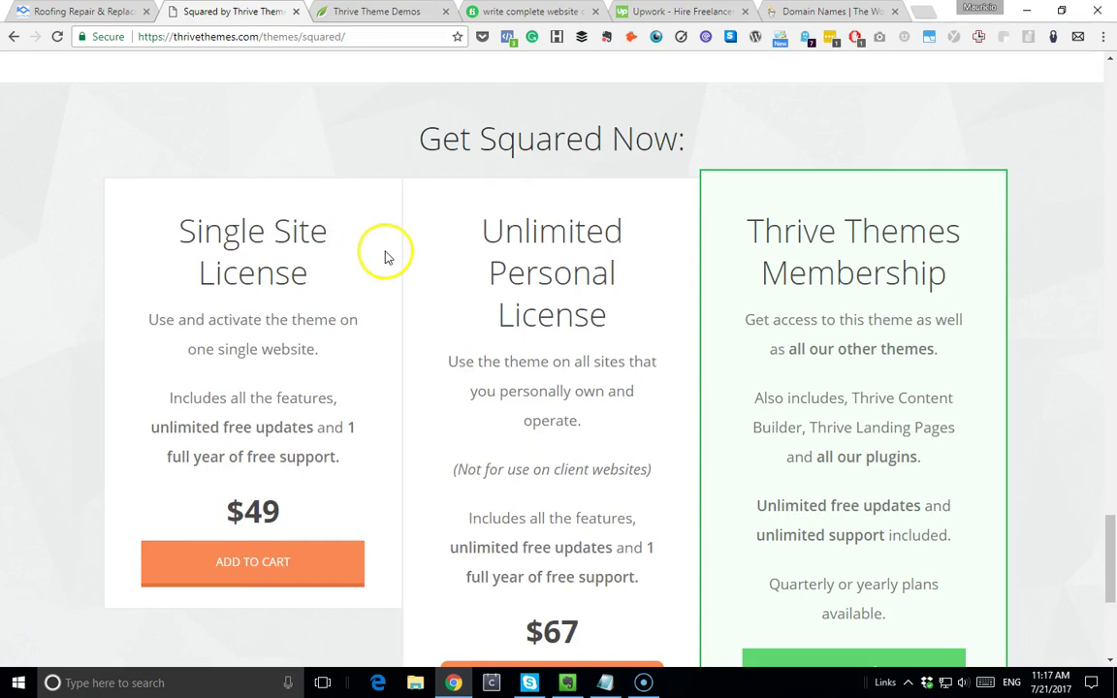
{"action": "scroll", "coordinate": [385, 254], "scroll_direction": "down", "scroll_amount": 1}
{"action": "scroll", "coordinate": [192, 374], "scroll_direction": "down", "scroll_amount": 1}
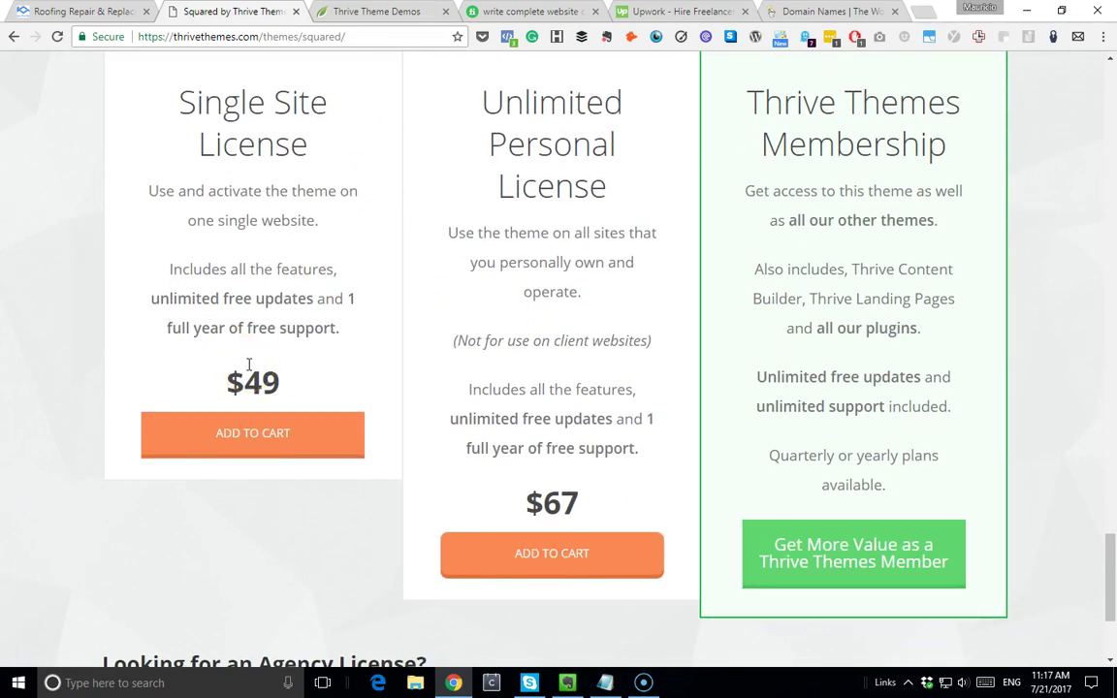
{"action": "scroll", "coordinate": [423, 364], "scroll_direction": "down", "scroll_amount": 1}
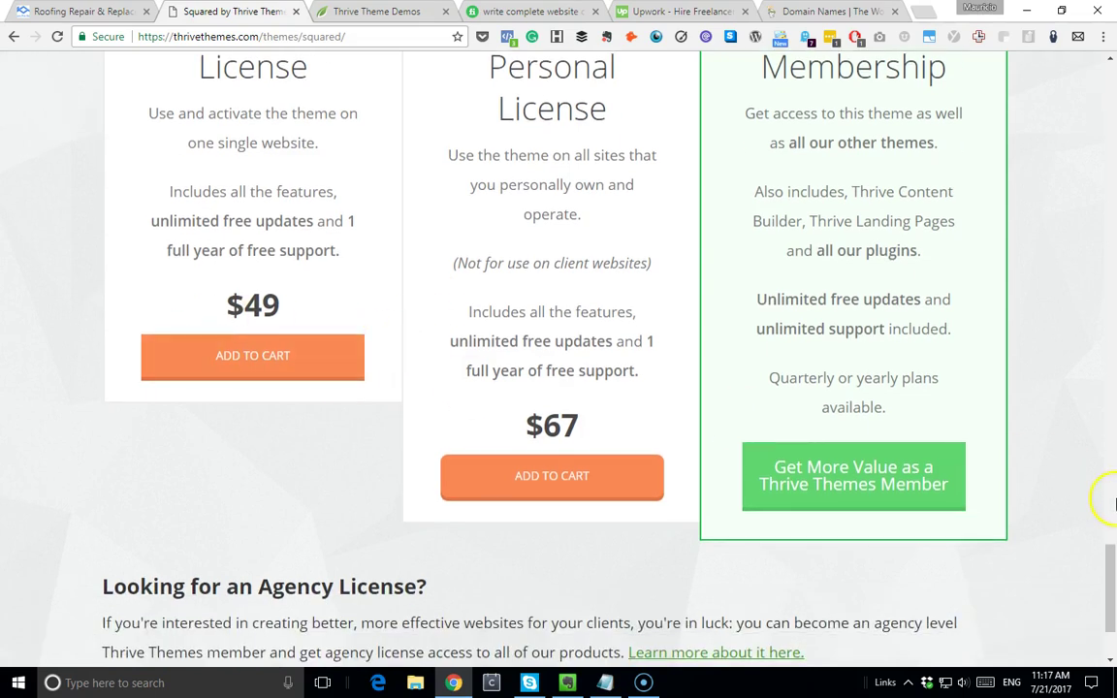
{"action": "left_click_drag", "start_coordinate": [1109, 568], "coordinate": [1111, 135]}
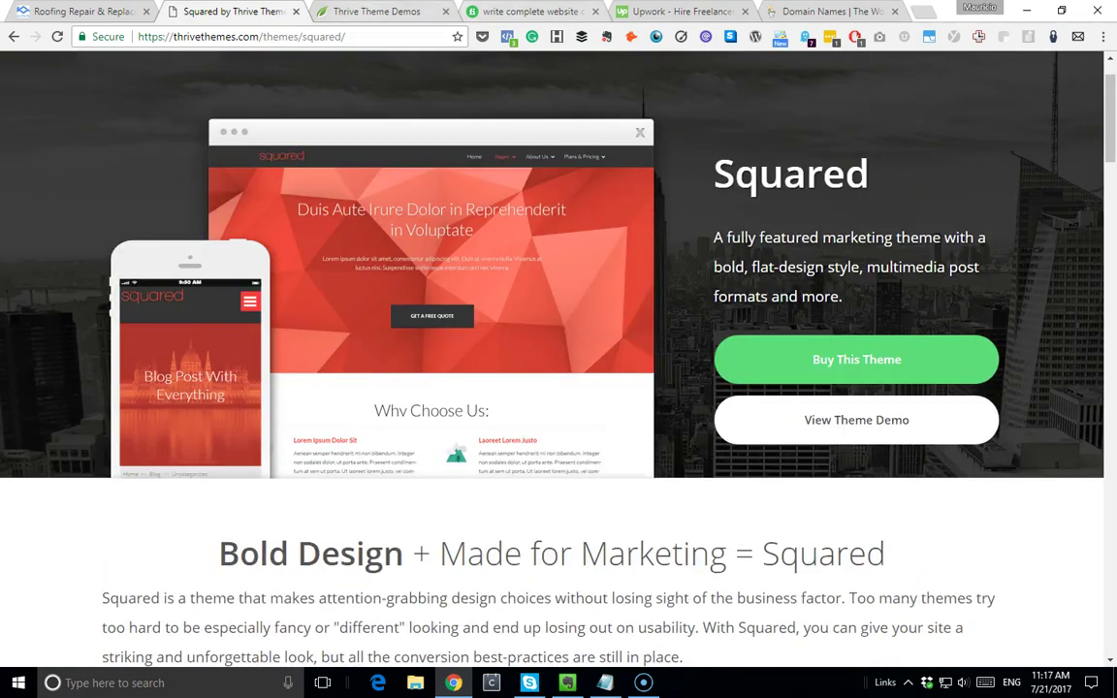
Open the Squared theme demo and look through its home page, including the product highlight sections.
{"action": "left_click", "coordinate": [856, 419]}
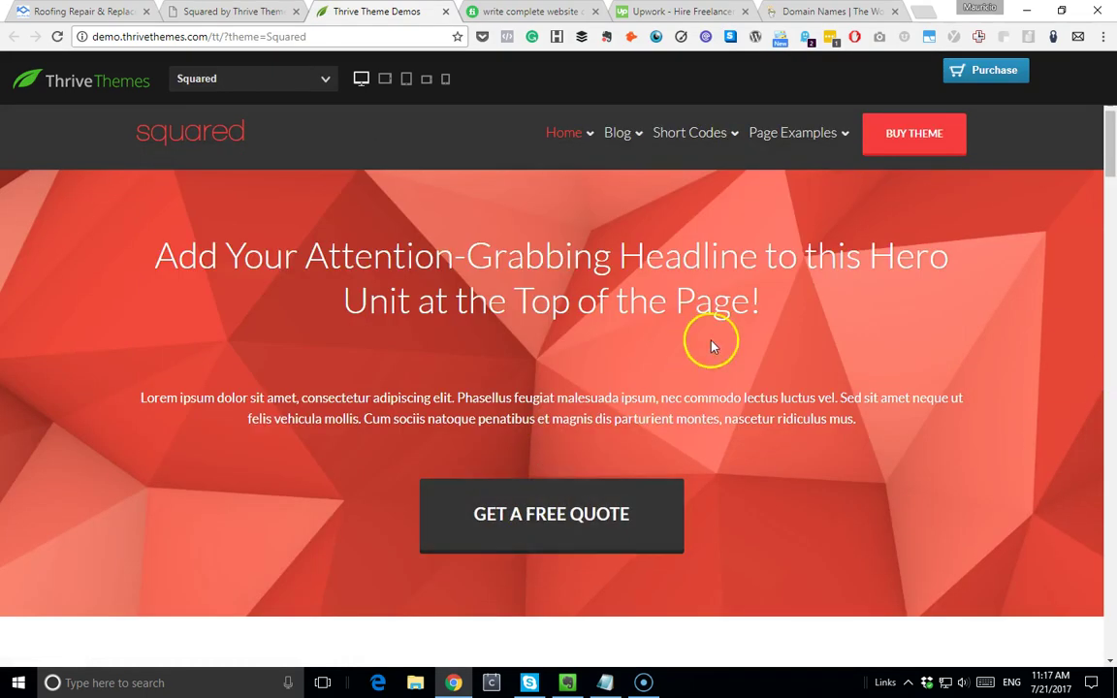
{"action": "scroll", "coordinate": [713, 339], "scroll_direction": "down", "scroll_amount": 5}
{"action": "scroll", "coordinate": [715, 332], "scroll_direction": "down", "scroll_amount": 4}
{"action": "scroll", "coordinate": [657, 292], "scroll_direction": "down", "scroll_amount": 5}
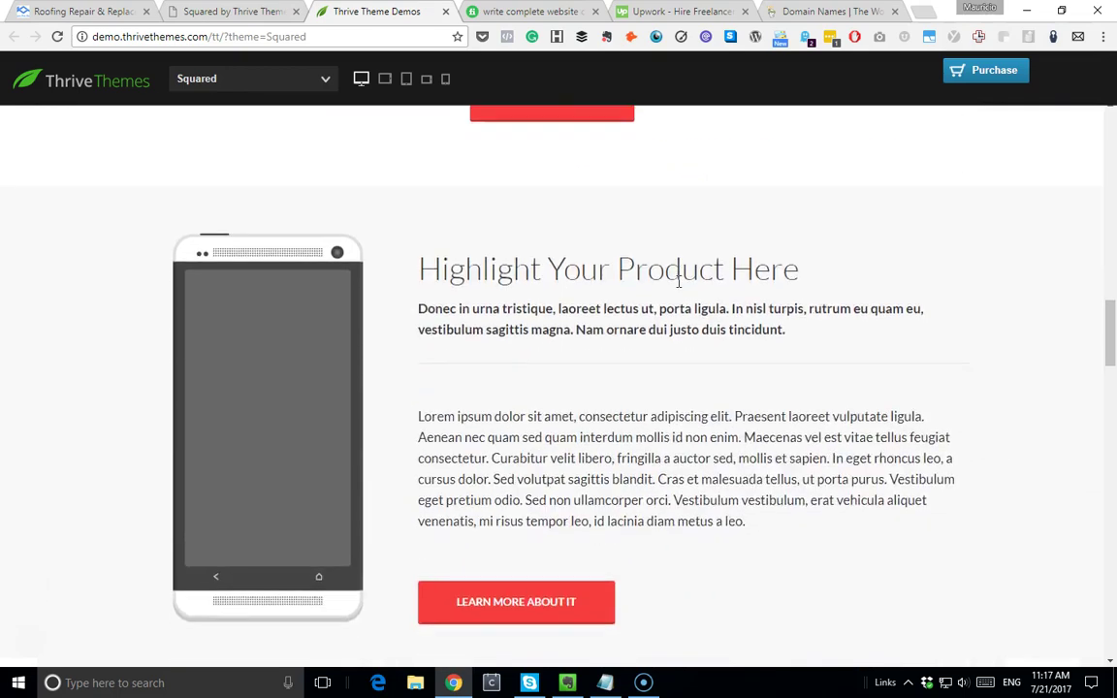
{"action": "scroll", "coordinate": [678, 281], "scroll_direction": "down", "scroll_amount": 7}
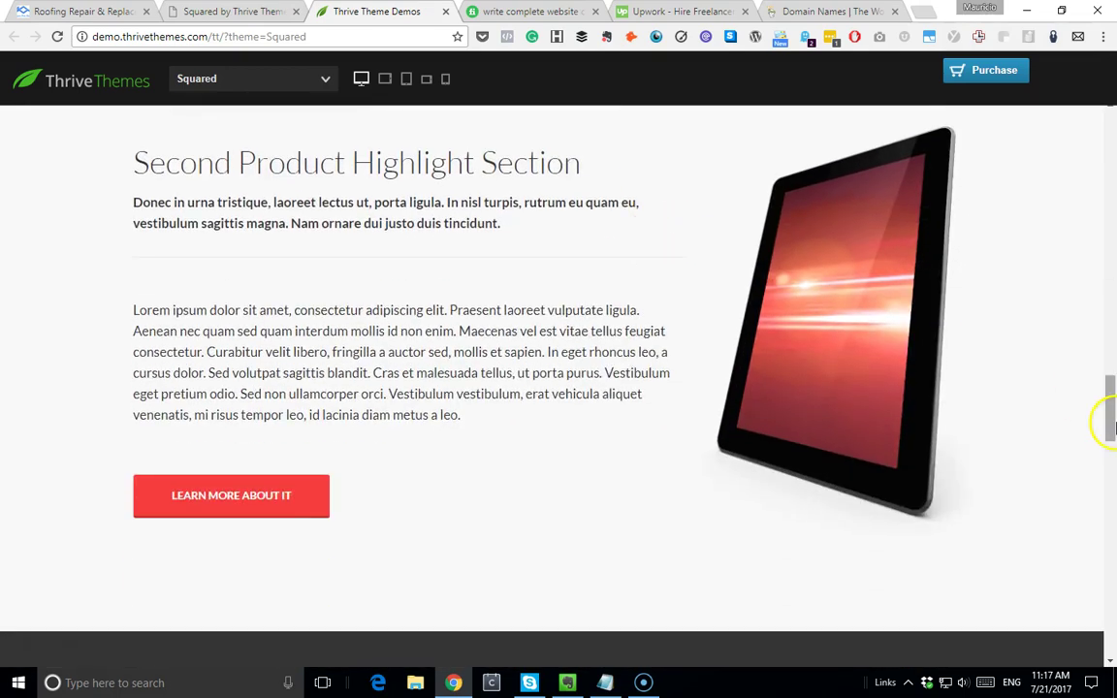
{"action": "left_click_drag", "start_coordinate": [1111, 412], "coordinate": [1106, 109]}
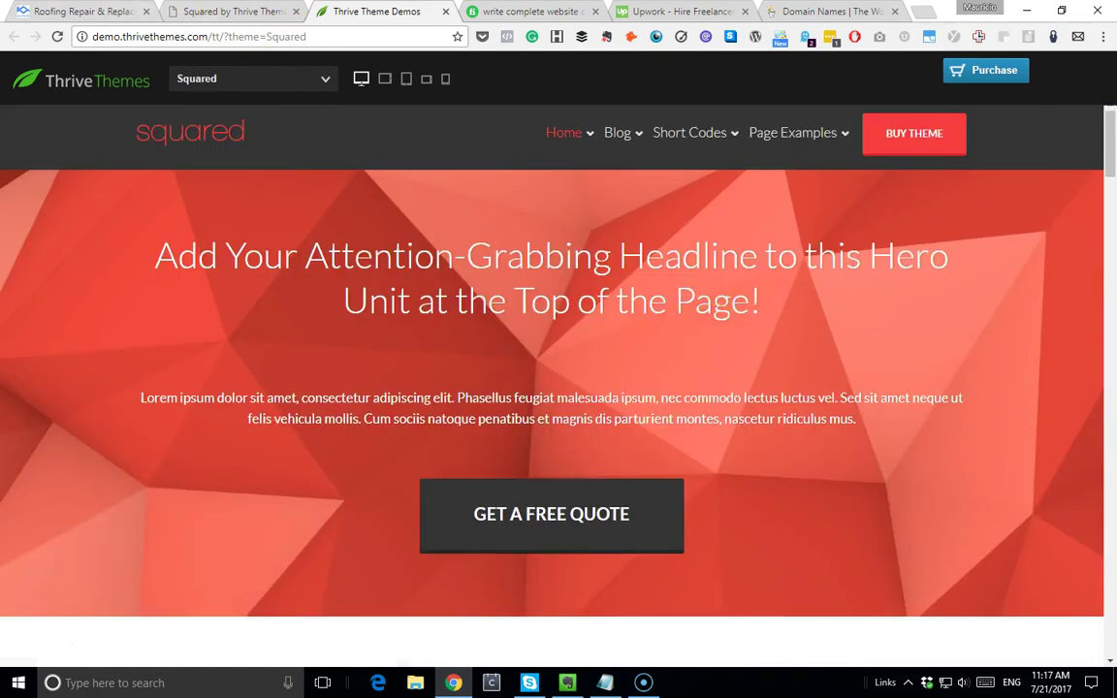
Compare the Ashburn Pro Roofing home page with the Squared demo's hero and features sections.
{"action": "left_click", "coordinate": [53, 11]}
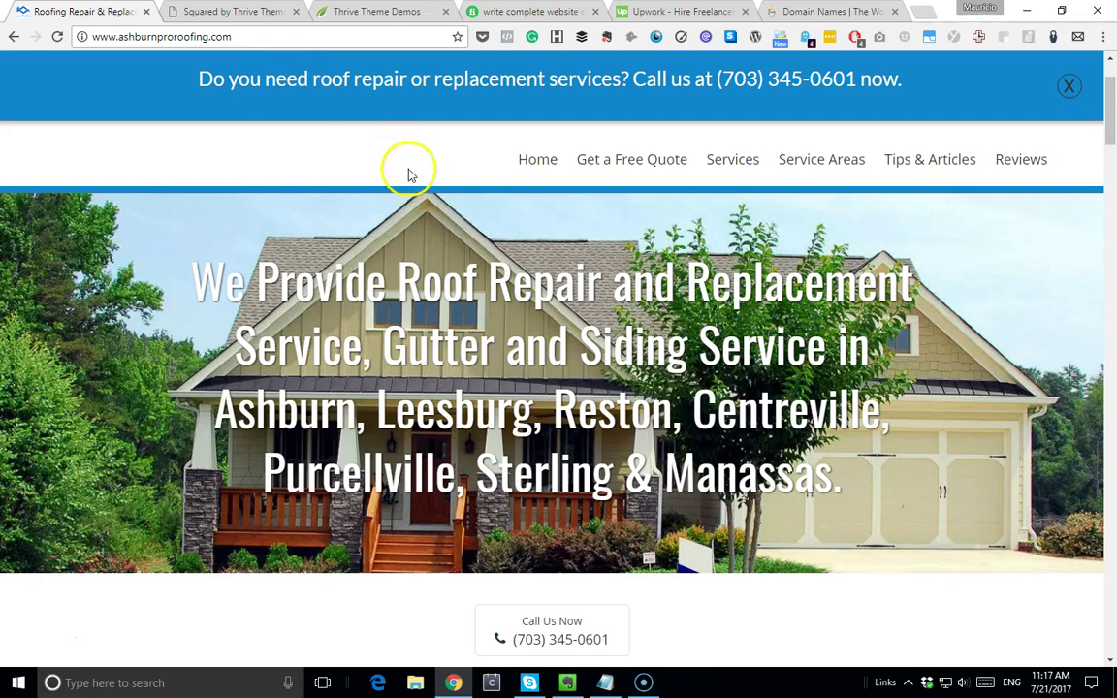
{"action": "left_click", "coordinate": [359, 12]}
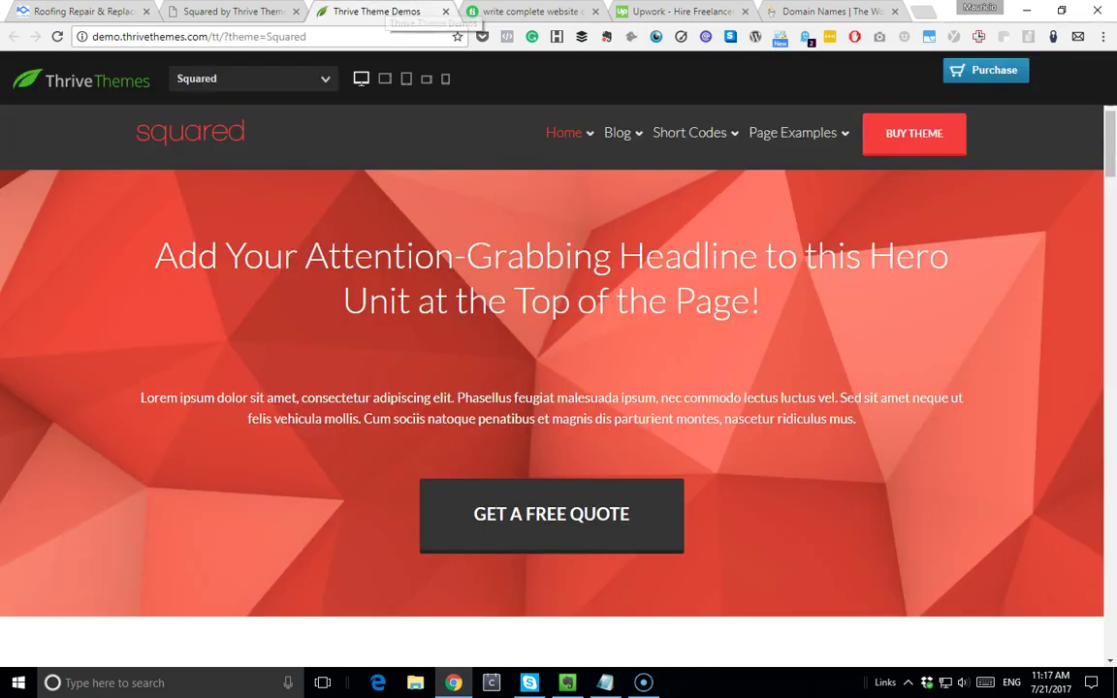
{"action": "scroll", "coordinate": [602, 288], "scroll_direction": "down", "scroll_amount": 1}
{"action": "scroll", "coordinate": [602, 287], "scroll_direction": "down", "scroll_amount": 5}
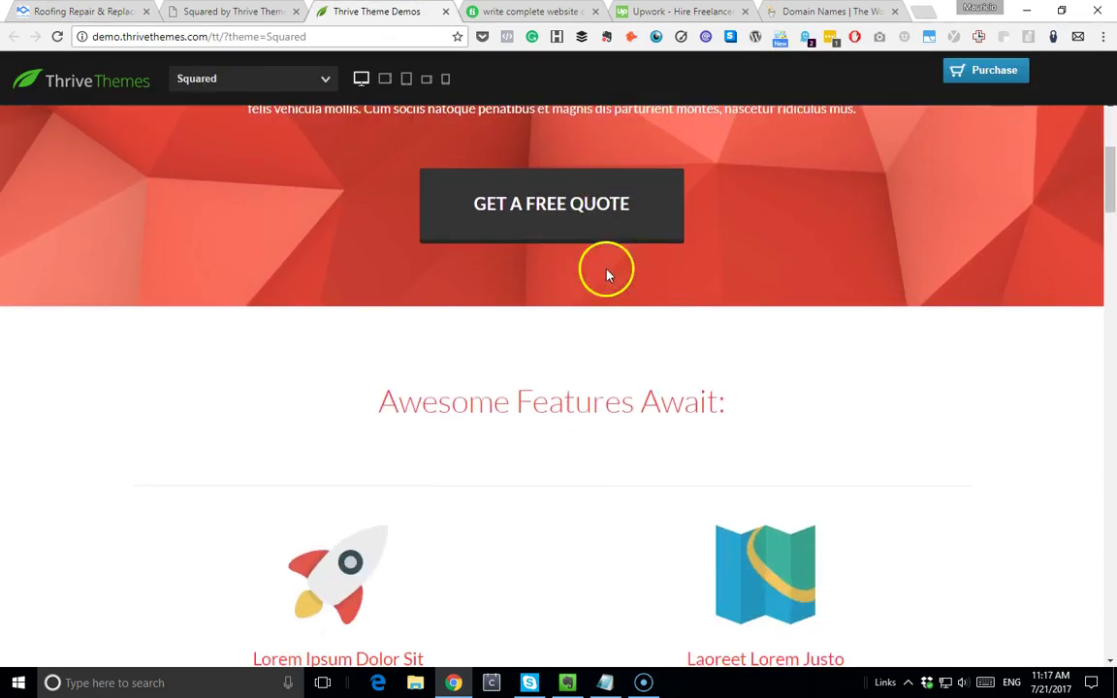
{"action": "scroll", "coordinate": [640, 256], "scroll_direction": "down", "scroll_amount": 1}
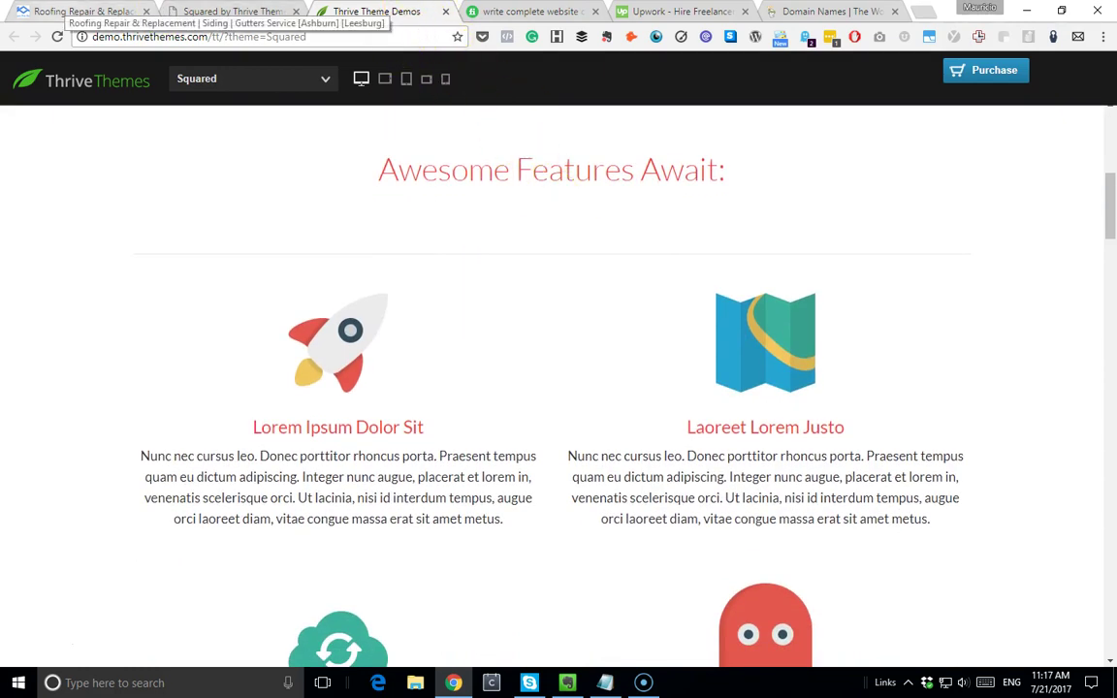
Check the content page list in Notepad, and view the packages and overview of the Fiverr complete website content gig.
{"action": "left_click", "coordinate": [606, 680]}
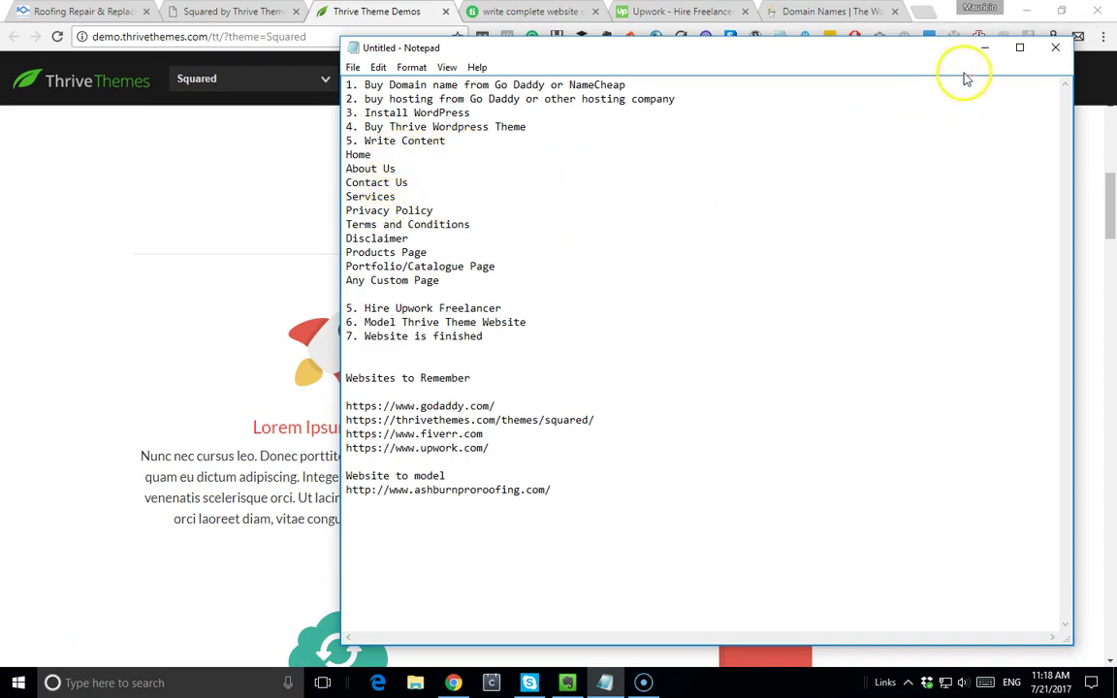
{"action": "left_click", "coordinate": [985, 48]}
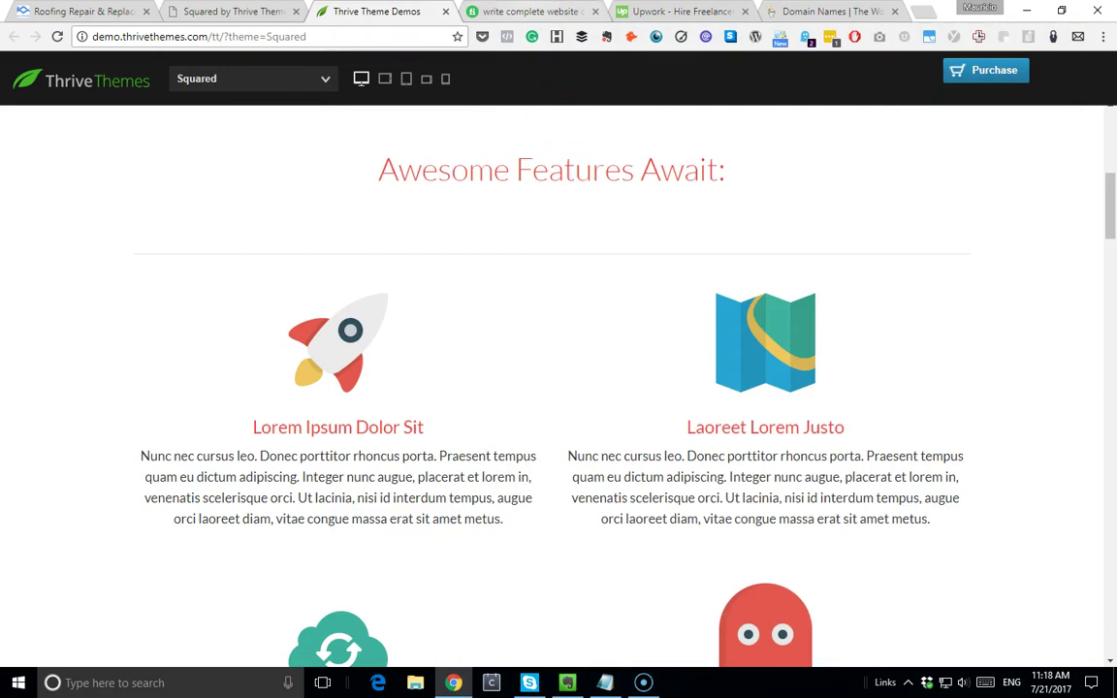
{"action": "left_click", "coordinate": [514, 12]}
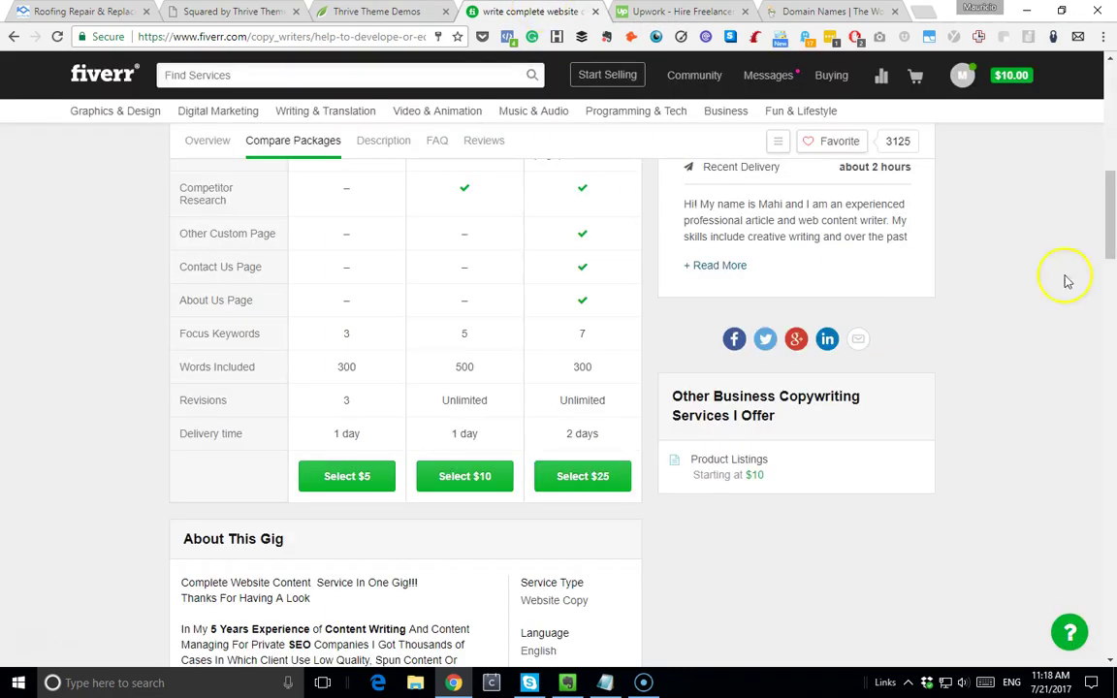
{"action": "left_click_drag", "start_coordinate": [1109, 235], "coordinate": [1100, 114]}
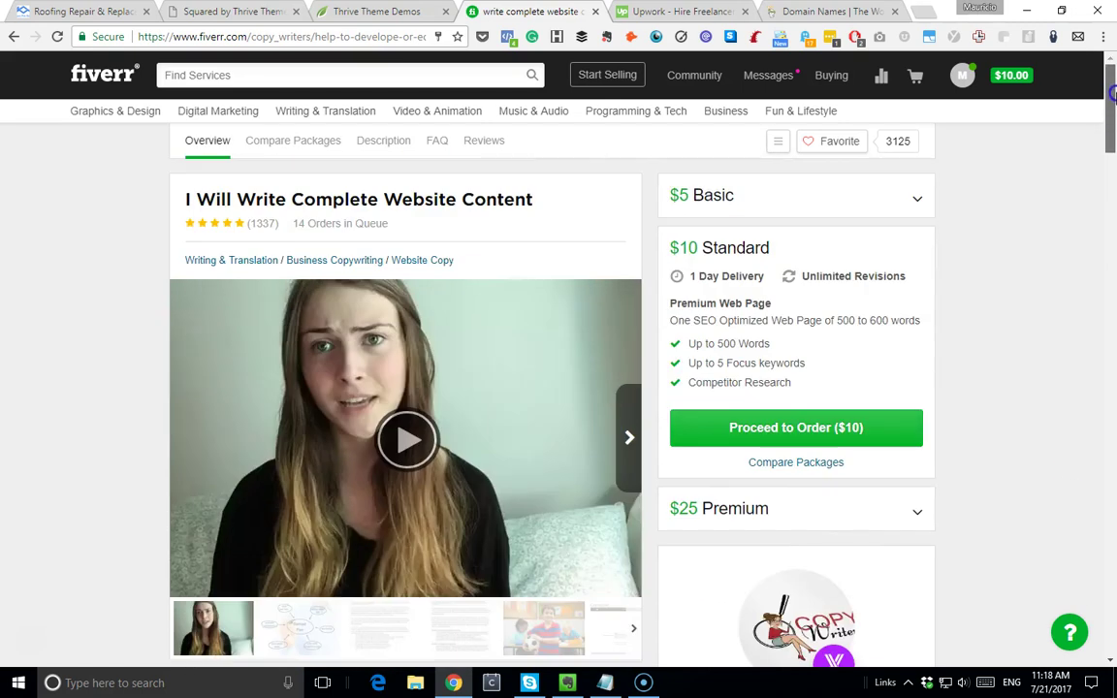
Recheck the plan in Notepad, and review the Ashburn Pro Roofing home page as the website to model.
{"action": "left_click", "coordinate": [600, 684]}
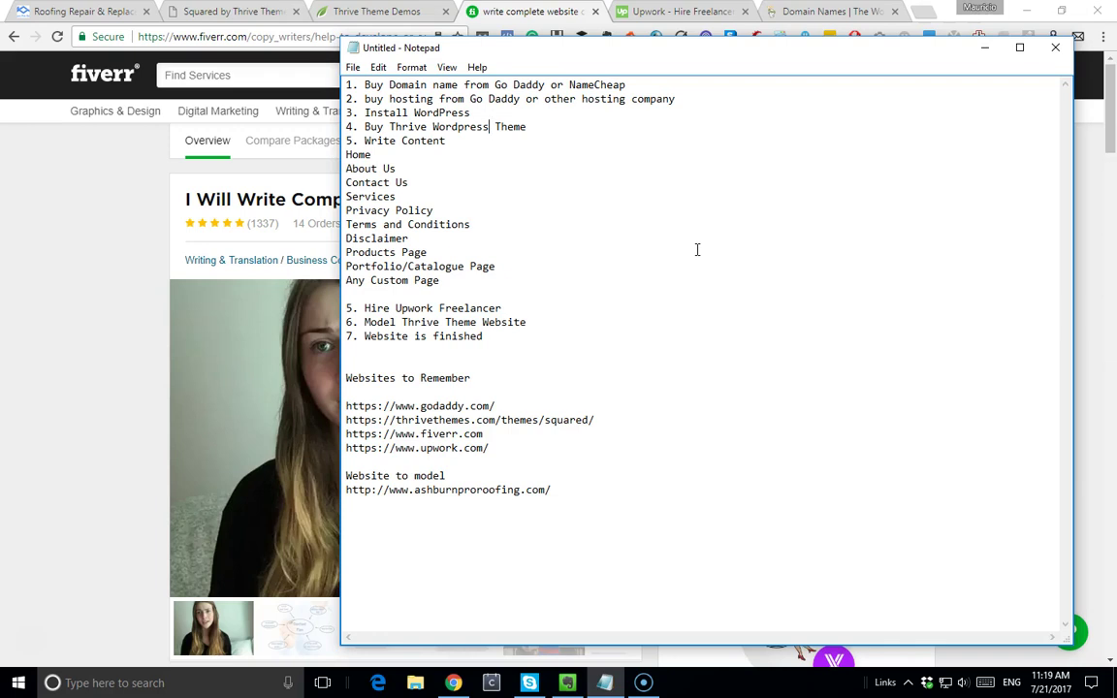
{"action": "left_click", "coordinate": [82, 11]}
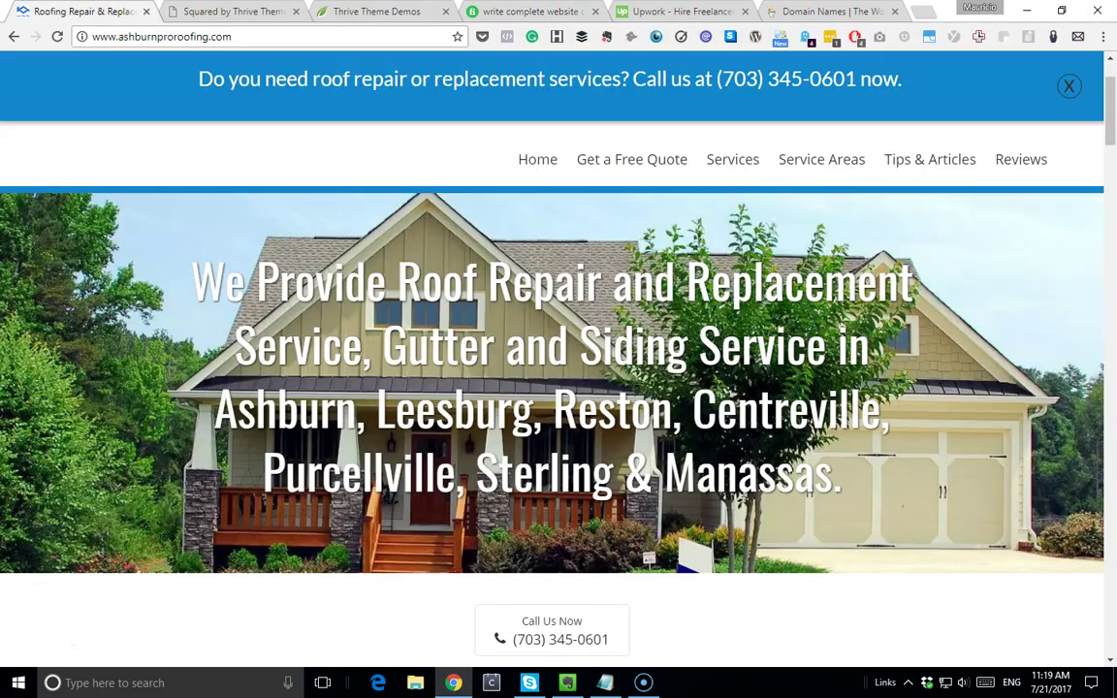
{"action": "scroll", "coordinate": [595, 184], "scroll_direction": "down", "scroll_amount": 1}
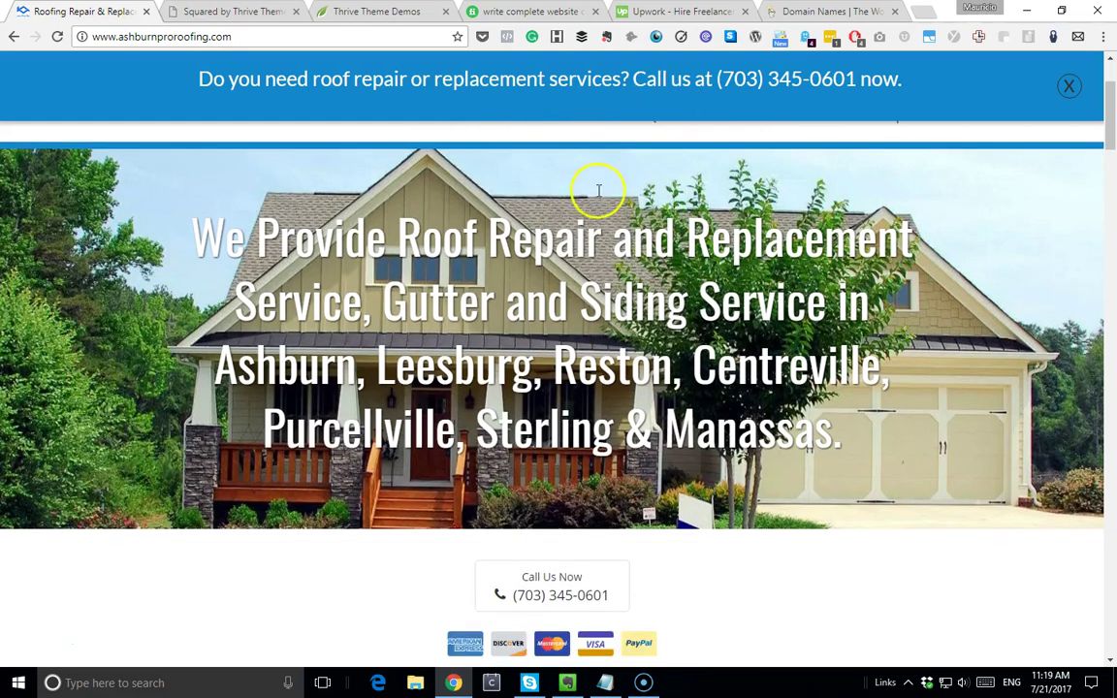
{"action": "scroll", "coordinate": [1066, 86], "scroll_direction": "down", "scroll_amount": 3}
{"action": "scroll", "coordinate": [1067, 86], "scroll_direction": "up", "scroll_amount": 4}
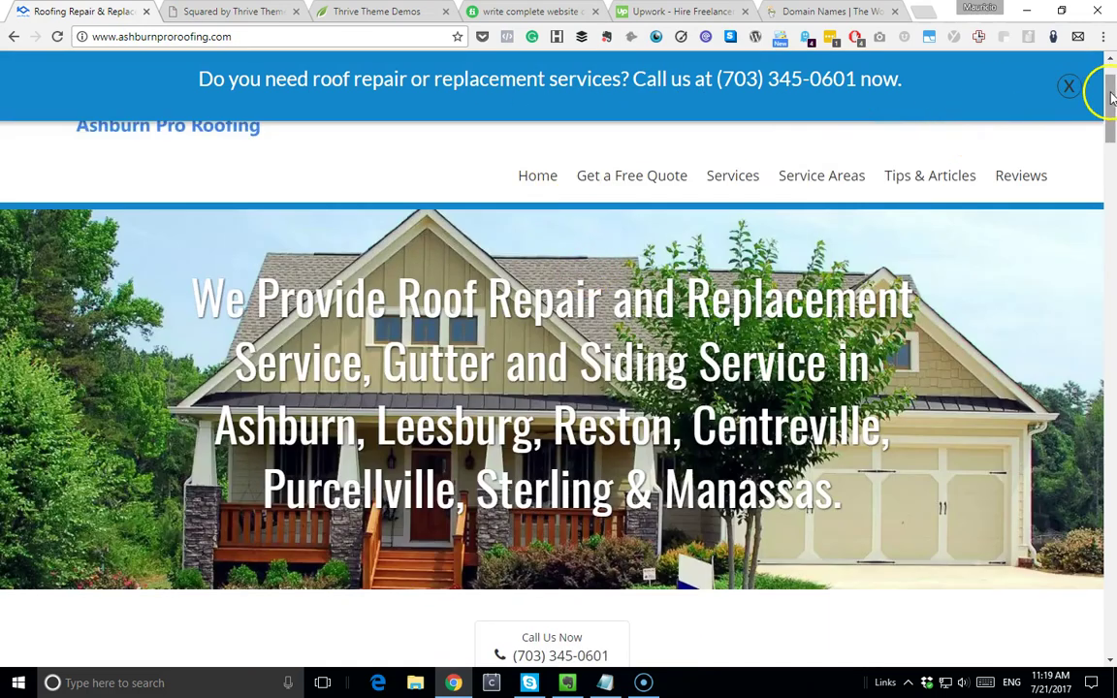
{"action": "left_click", "coordinate": [1107, 196]}
{"action": "left_click_drag", "start_coordinate": [1106, 197], "coordinate": [1112, 102]}
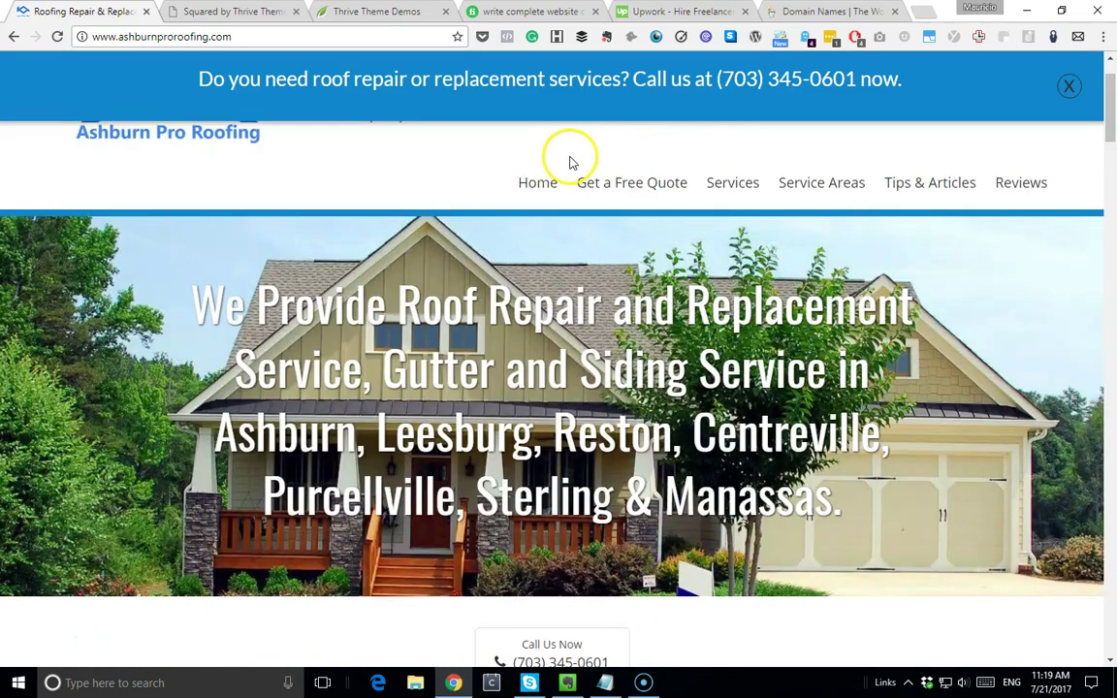
Look over Upwork's home page and its freelancer categories, and bring the website-building plan in Notepad back up.
{"action": "left_click", "coordinate": [679, 10]}
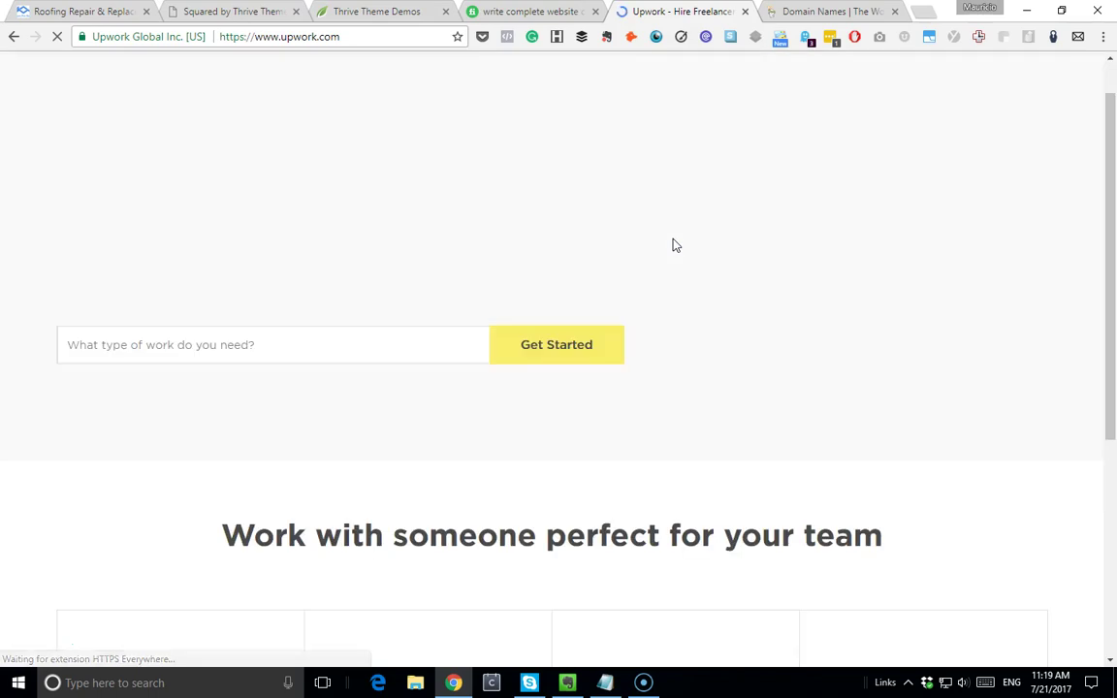
{"action": "scroll", "coordinate": [674, 245], "scroll_direction": "down", "scroll_amount": 3}
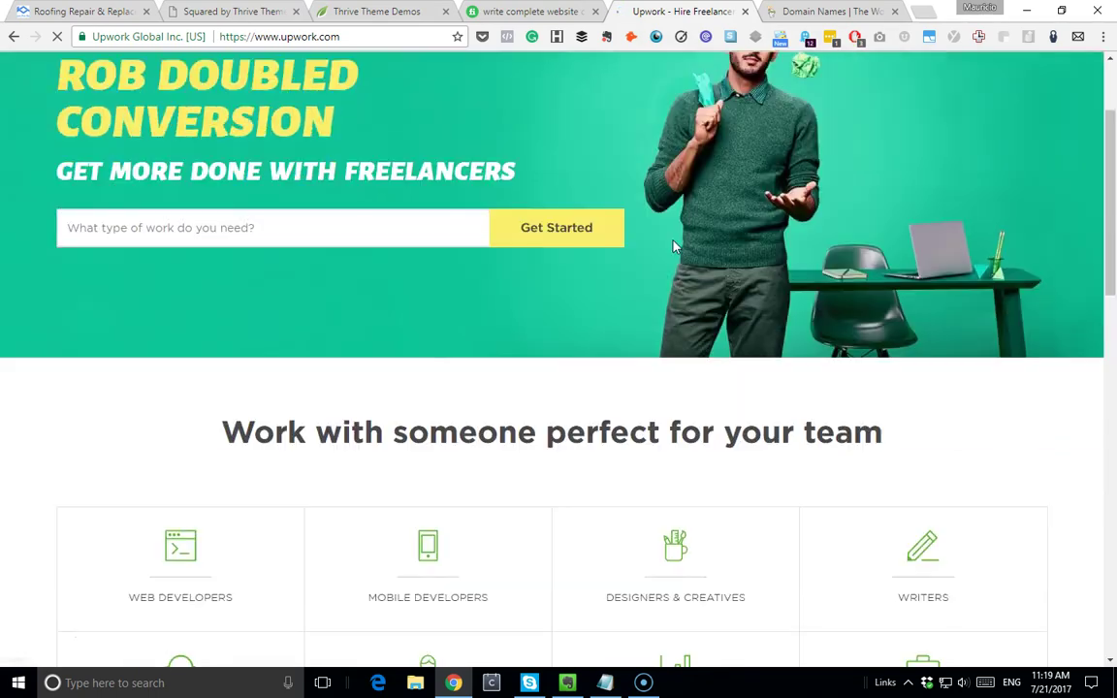
{"action": "scroll", "coordinate": [674, 245], "scroll_direction": "down", "scroll_amount": 1}
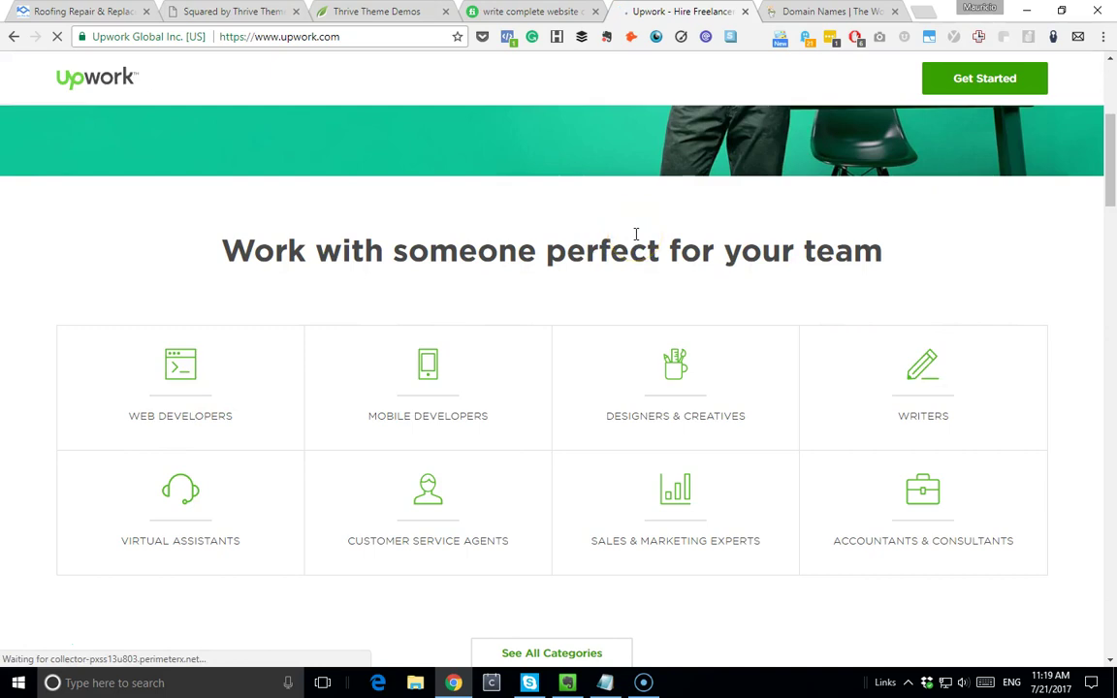
{"action": "scroll", "coordinate": [636, 235], "scroll_direction": "up", "scroll_amount": 4}
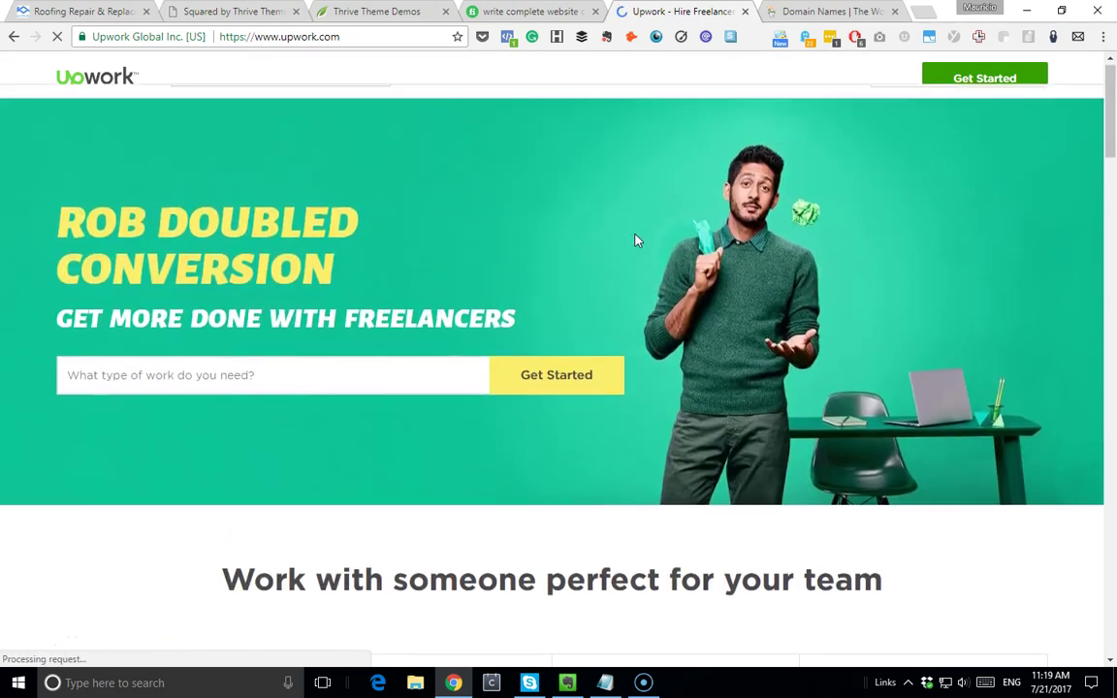
{"action": "scroll", "coordinate": [636, 240], "scroll_direction": "up", "scroll_amount": 1}
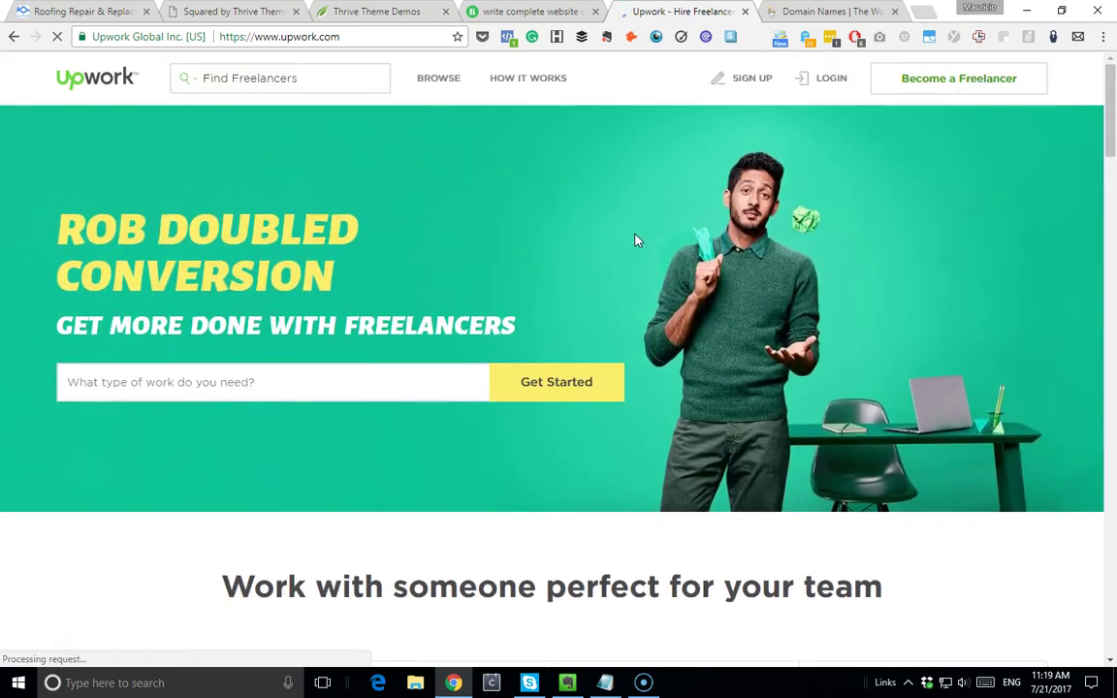
{"action": "left_click", "coordinate": [606, 681]}
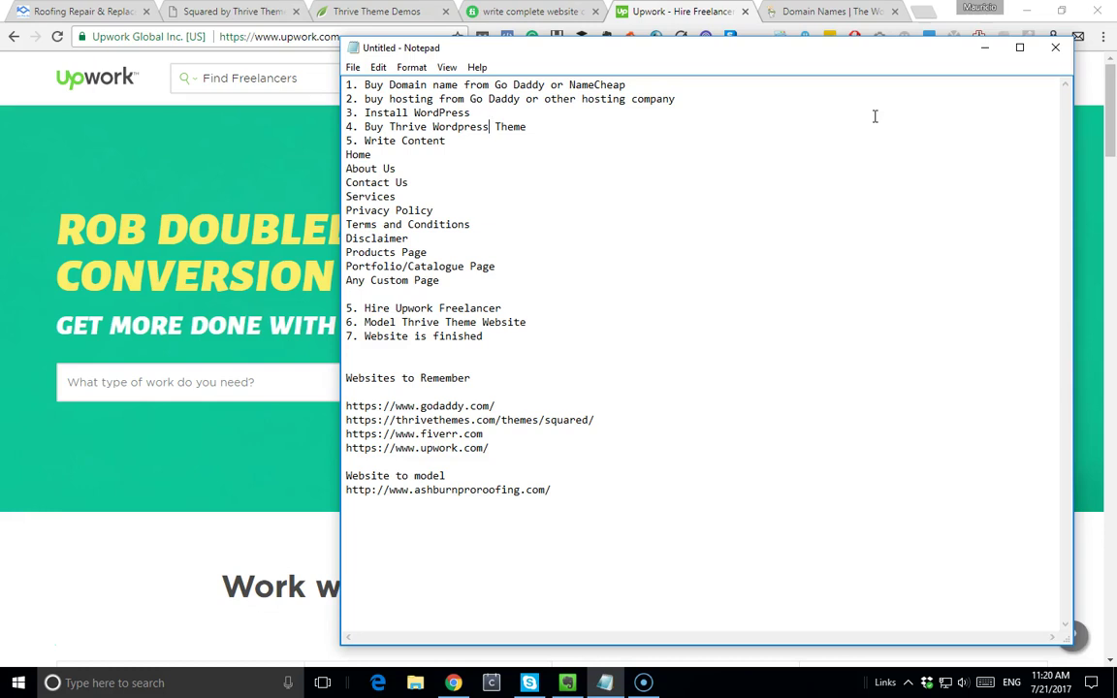
Put the Notepad plan away and switch to the GoDaddy home page.
{"action": "left_click", "coordinate": [985, 48]}
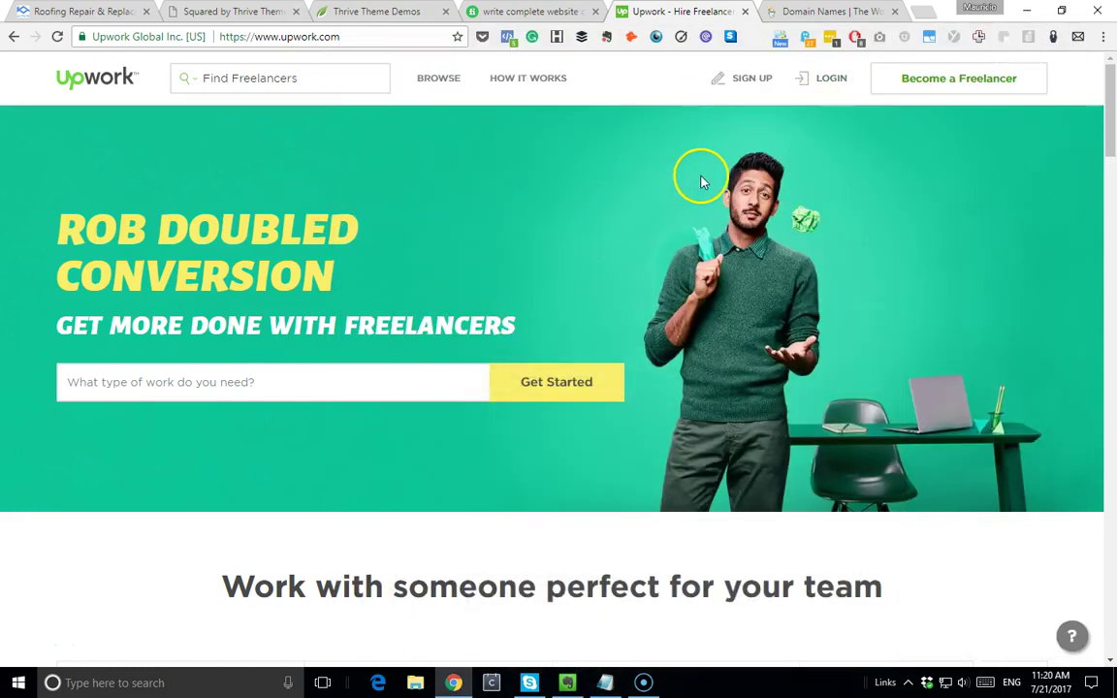
{"action": "key", "text": "ctrl+Tab"}
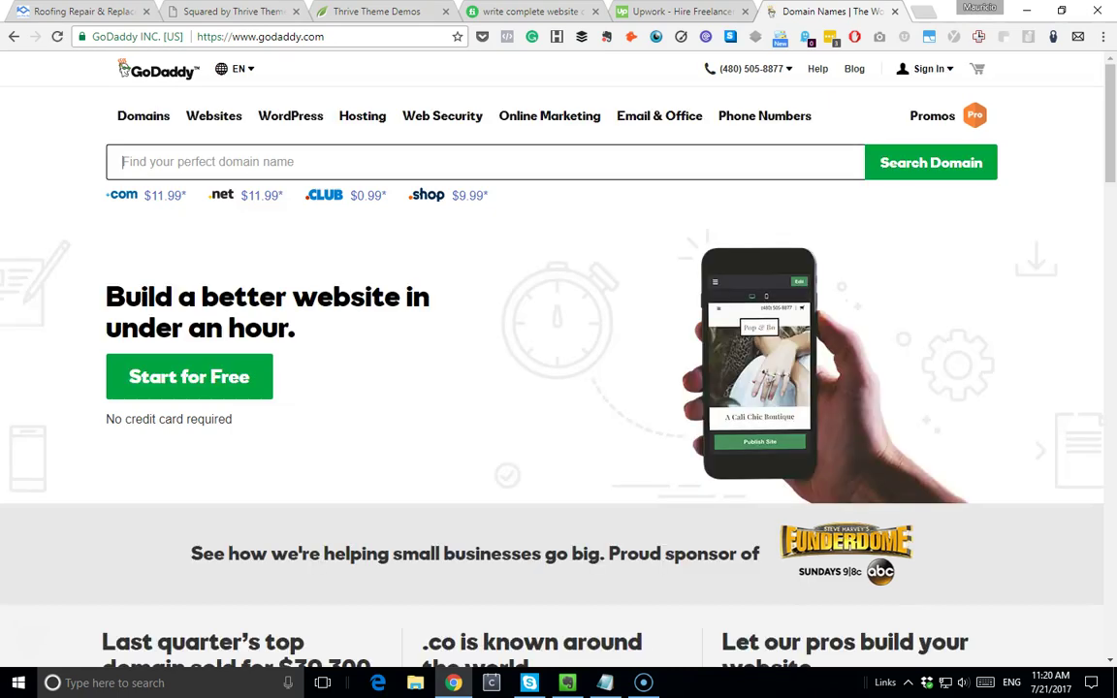
{"action": "type", "text": "b"}
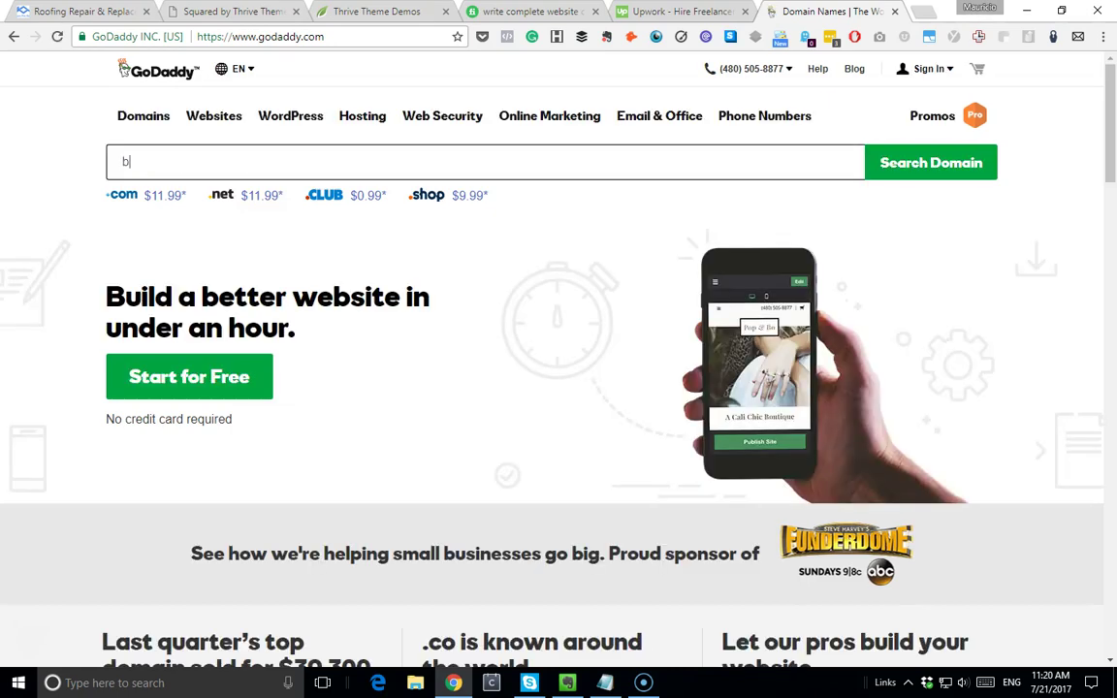
{"action": "type", "text": "estr"}
{"action": "key", "text": "BackSpace"}
{"action": "key", "text": "BackSpace"}
{"action": "key", "text": "BackSpace"}
{"action": "key", "text": "BackSpace"}
{"action": "key", "text": "BackSpace"}
{"action": "type", "text": "roofing"}
{"action": "key", "text": "BackSpace"}
{"action": "key", "text": "BackSpace"}
{"action": "key", "text": "BackSpace"}
{"action": "key", "text": "BackSpace"}
{"action": "key", "text": "BackSpace"}
{"action": "key", "text": "BackSpace"}
{"action": "key", "text": "BackSpace"}
Search GoDaddy for the domain name theroofingcompanyjacksonville and look over the availability results.
{"action": "type", "text": "th"}
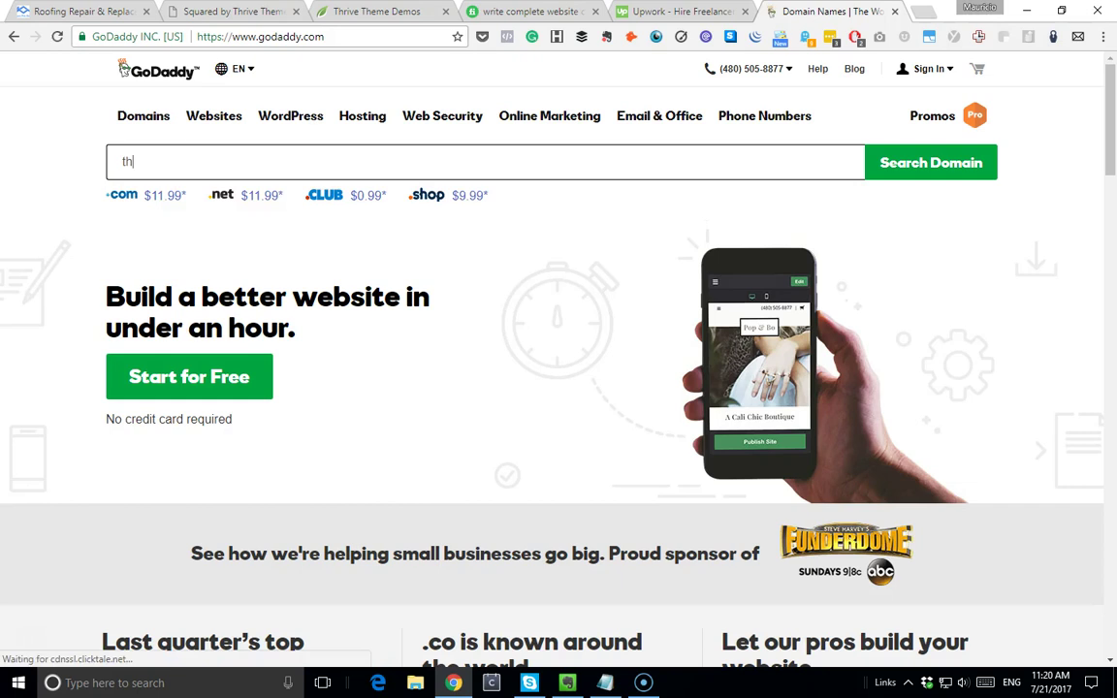
{"action": "type", "text": "eroofingcompanyjacksonv"}
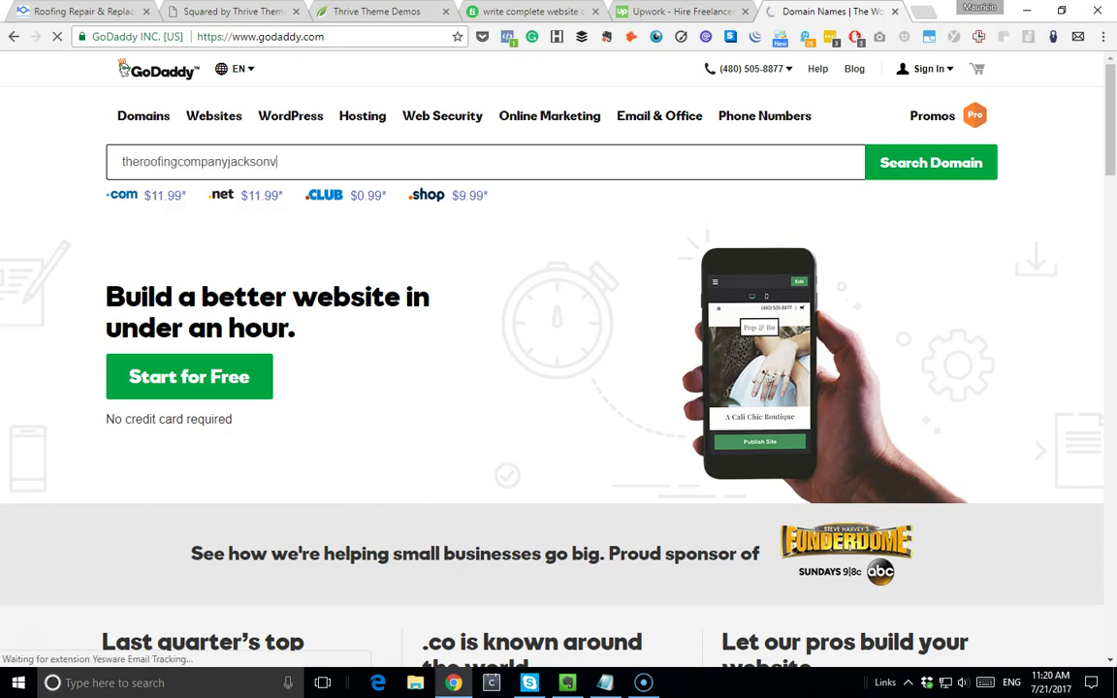
{"action": "type", "text": "ille"}
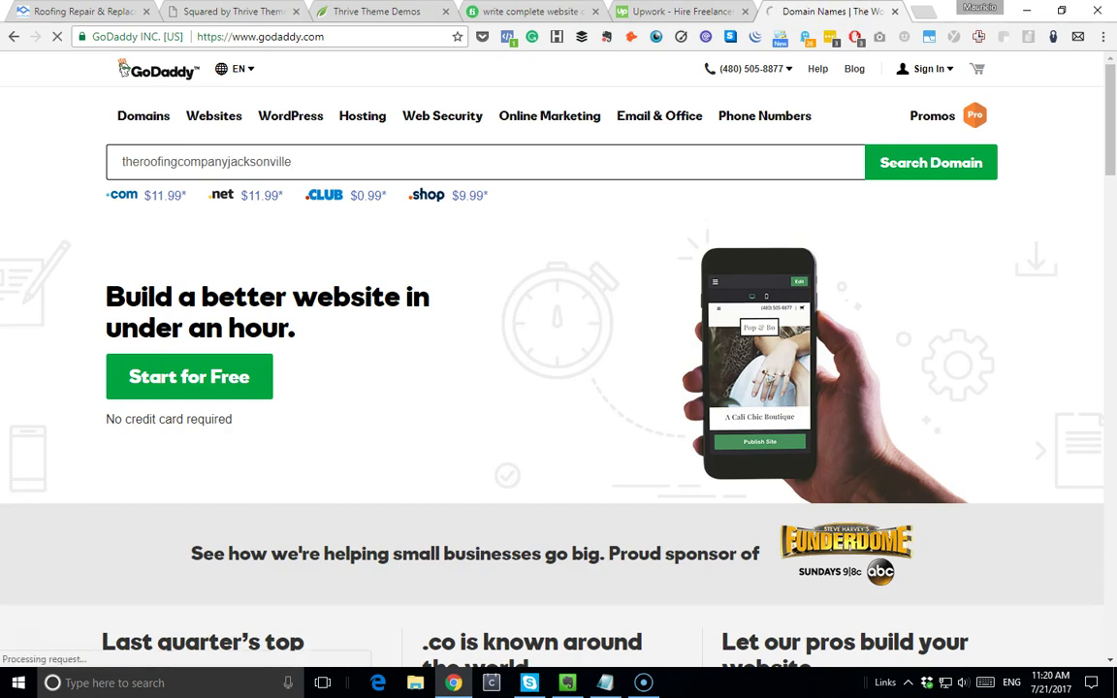
{"action": "left_click", "coordinate": [934, 170]}
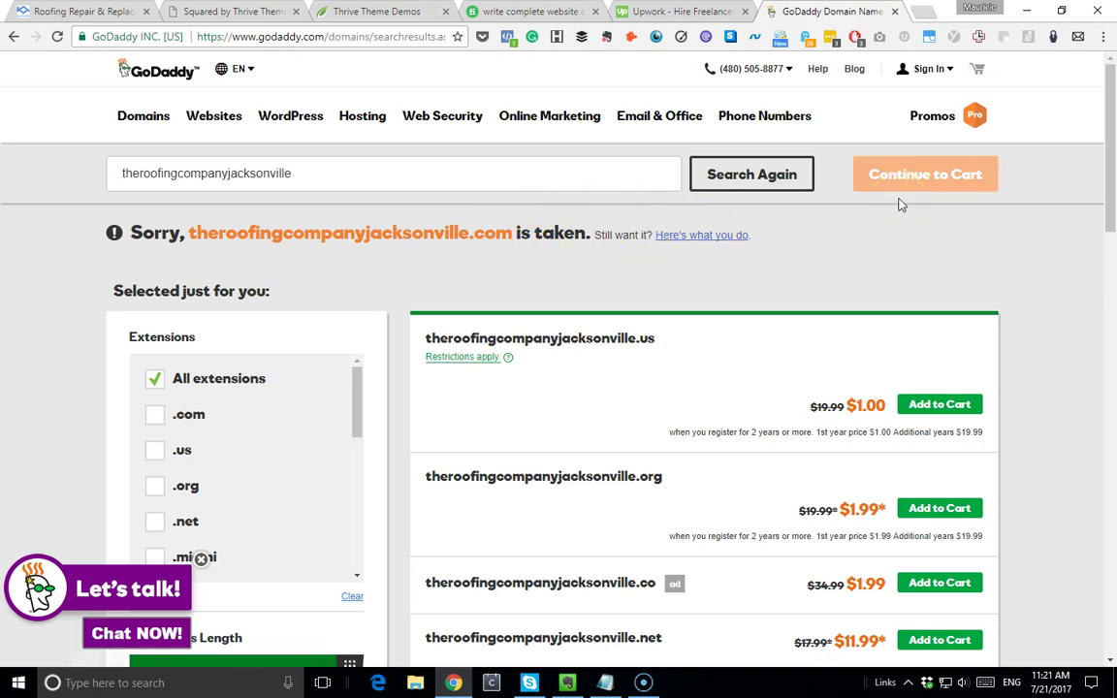
{"action": "scroll", "coordinate": [896, 203], "scroll_direction": "down", "scroll_amount": 1}
{"action": "scroll", "coordinate": [894, 201], "scroll_direction": "up", "scroll_amount": 1}
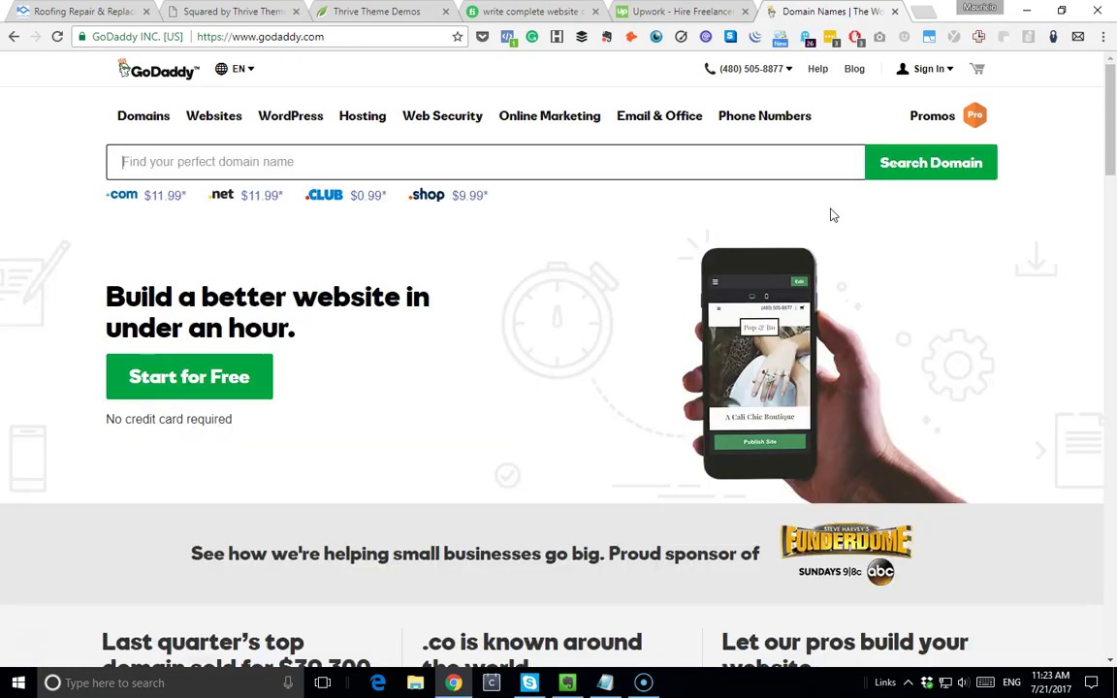
Sign in to the GoDaddy account as a registered user with the prefilled customer number and password.
{"action": "left_click", "coordinate": [939, 70]}
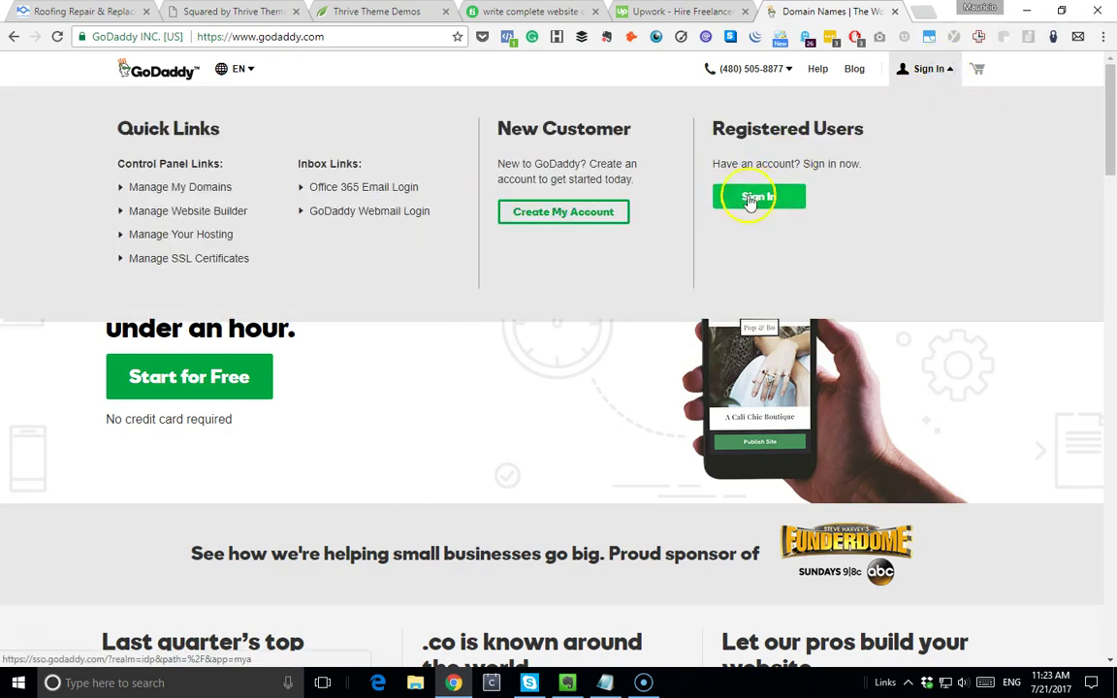
{"action": "left_click", "coordinate": [762, 197]}
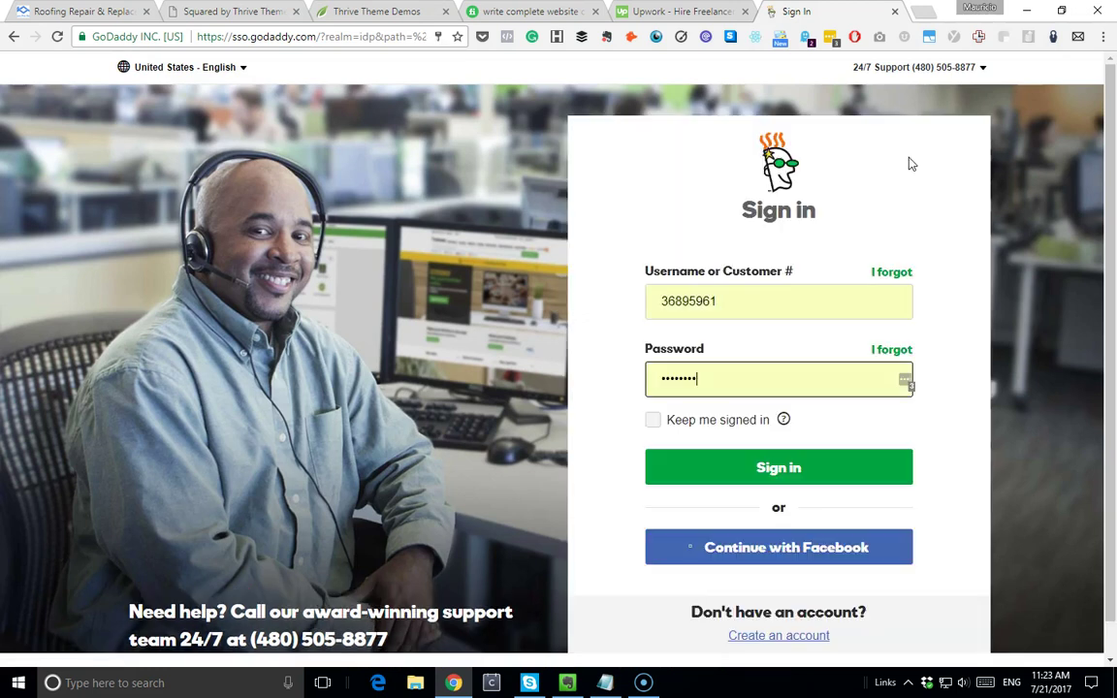
{"action": "left_click", "coordinate": [781, 469]}
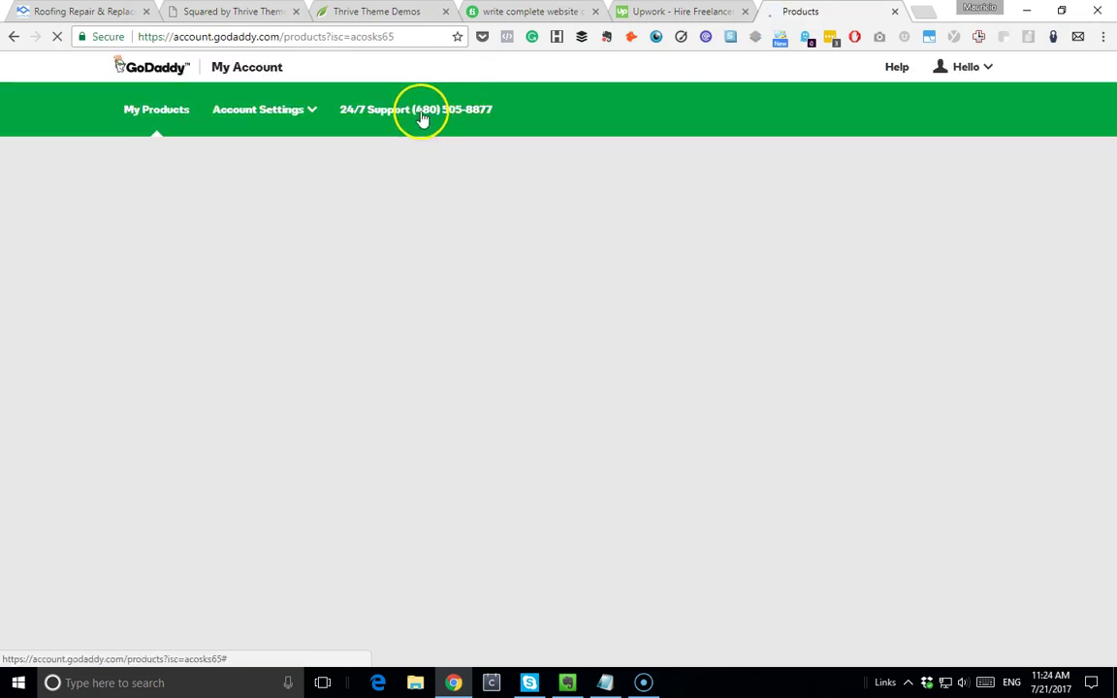
Review the account's products, from the owned domains down to the web hosting section.
{"action": "left_click", "coordinate": [320, 114]}
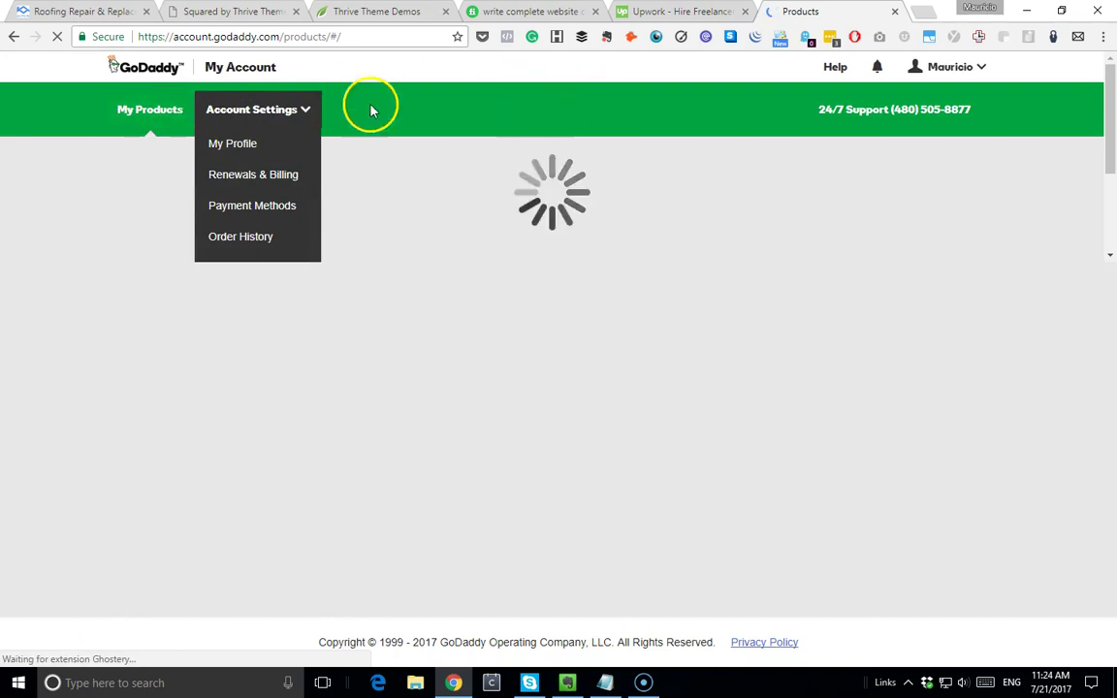
{"action": "left_click", "coordinate": [105, 117]}
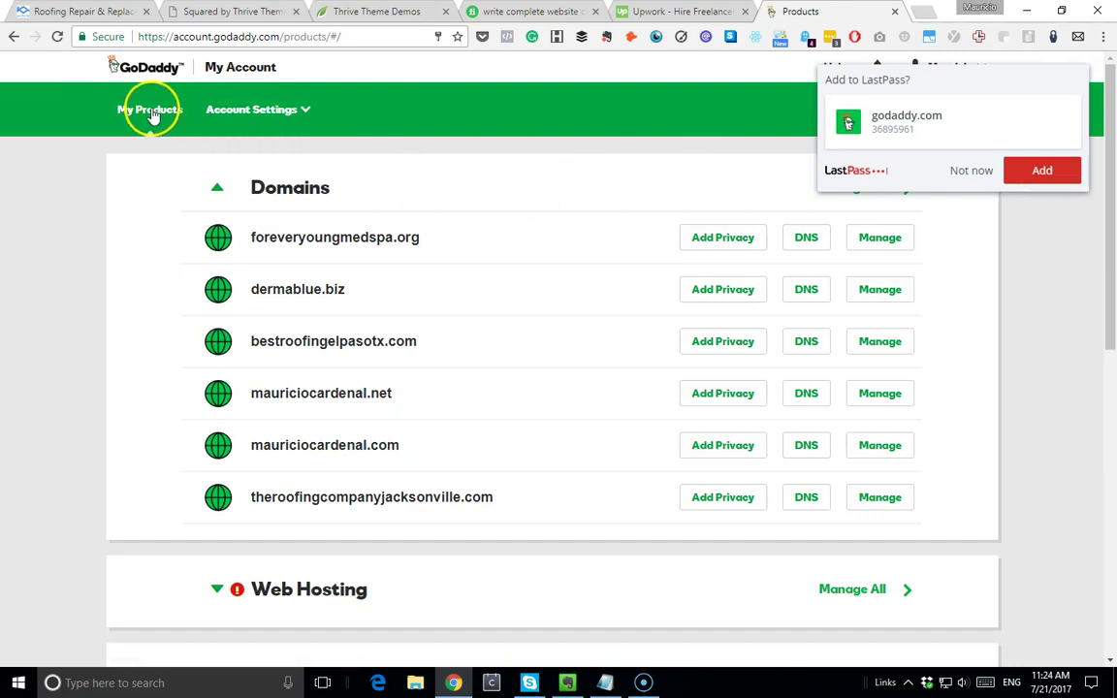
{"action": "left_click", "coordinate": [155, 112]}
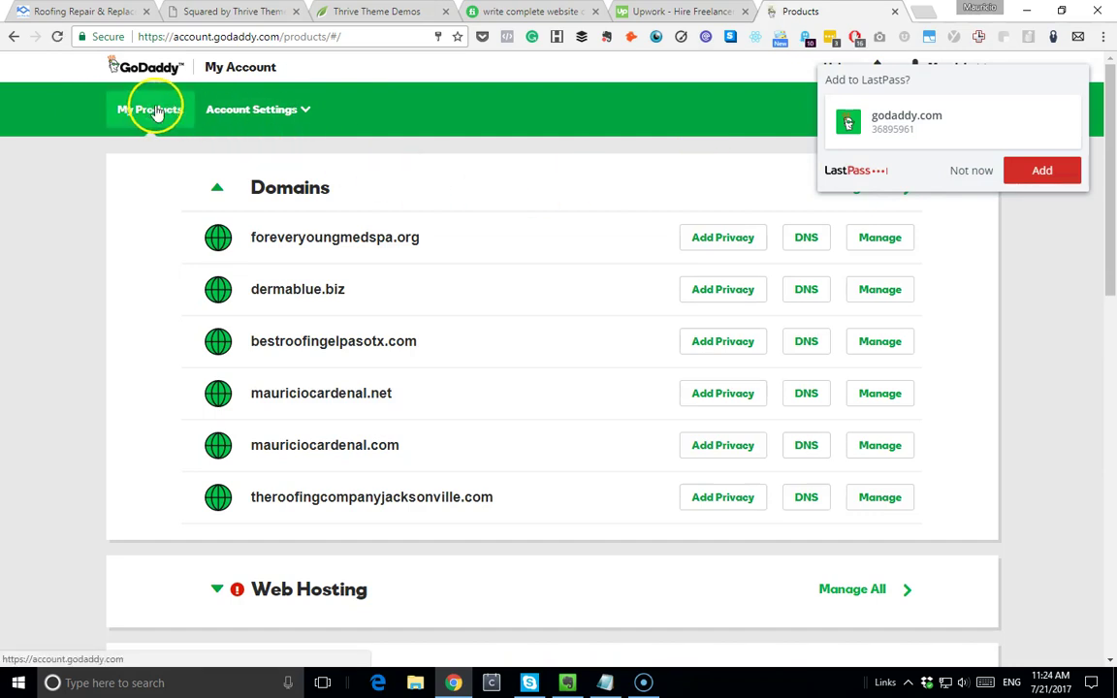
{"action": "scroll", "coordinate": [484, 436], "scroll_direction": "down", "scroll_amount": 2}
{"action": "scroll", "coordinate": [855, 391], "scroll_direction": "down", "scroll_amount": 2}
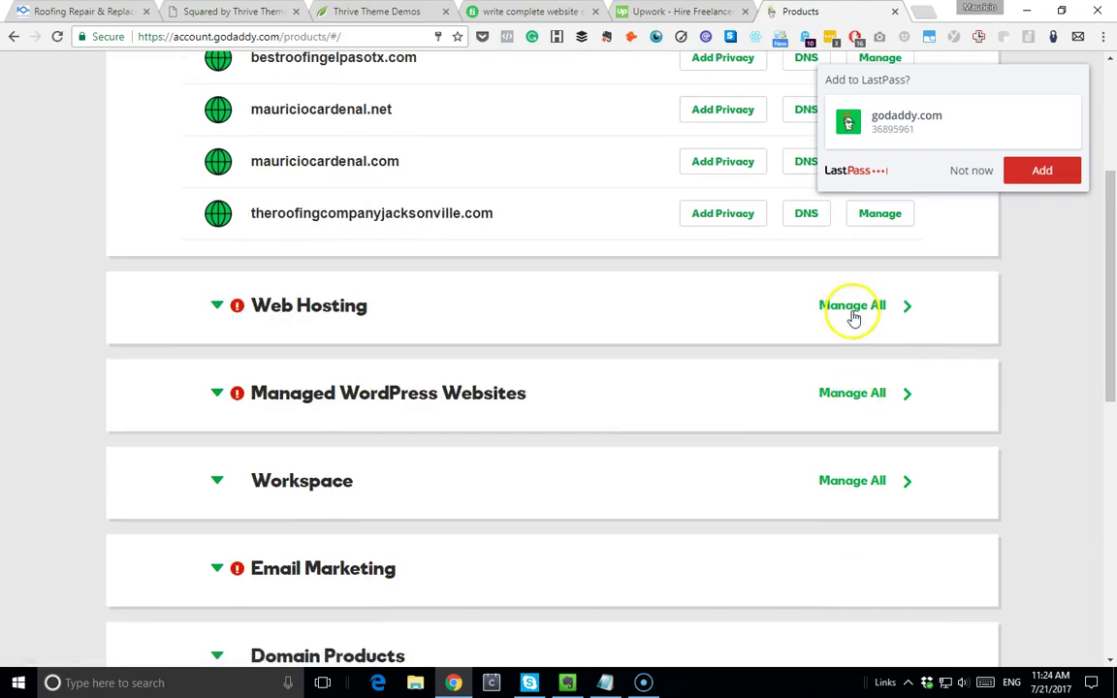
Open the list of all web hosting accounts, declining to save the login in LastPass, and start setting up the new cPanel account.
{"action": "left_click", "coordinate": [853, 306]}
{"action": "left_click", "coordinate": [982, 172]}
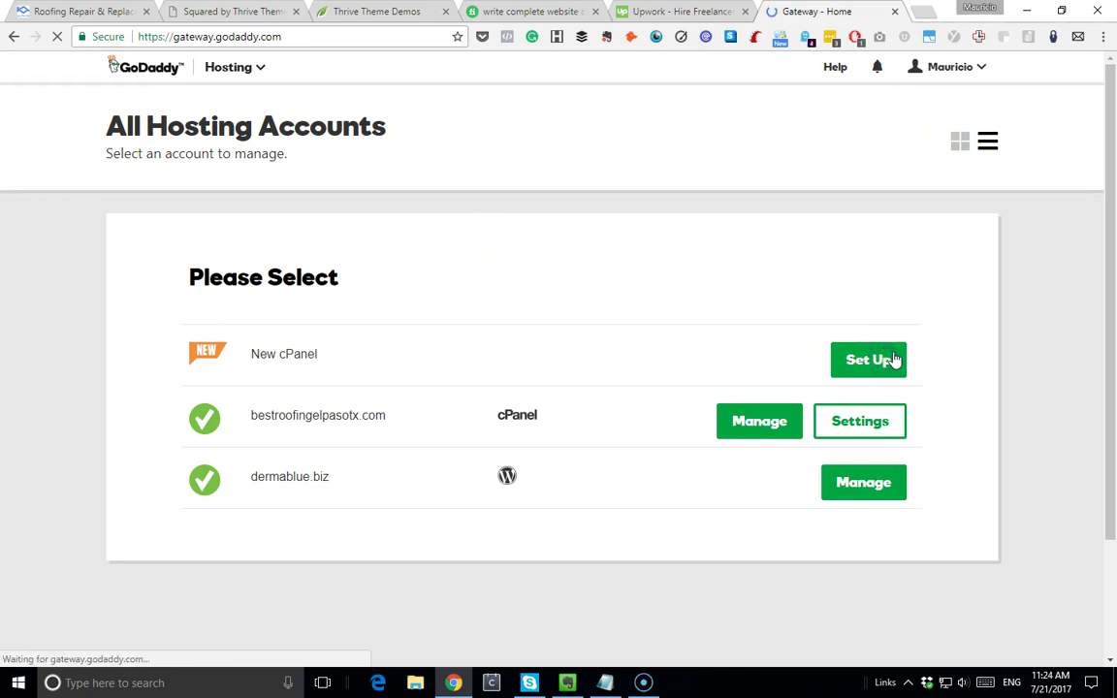
{"action": "left_click", "coordinate": [879, 258]}
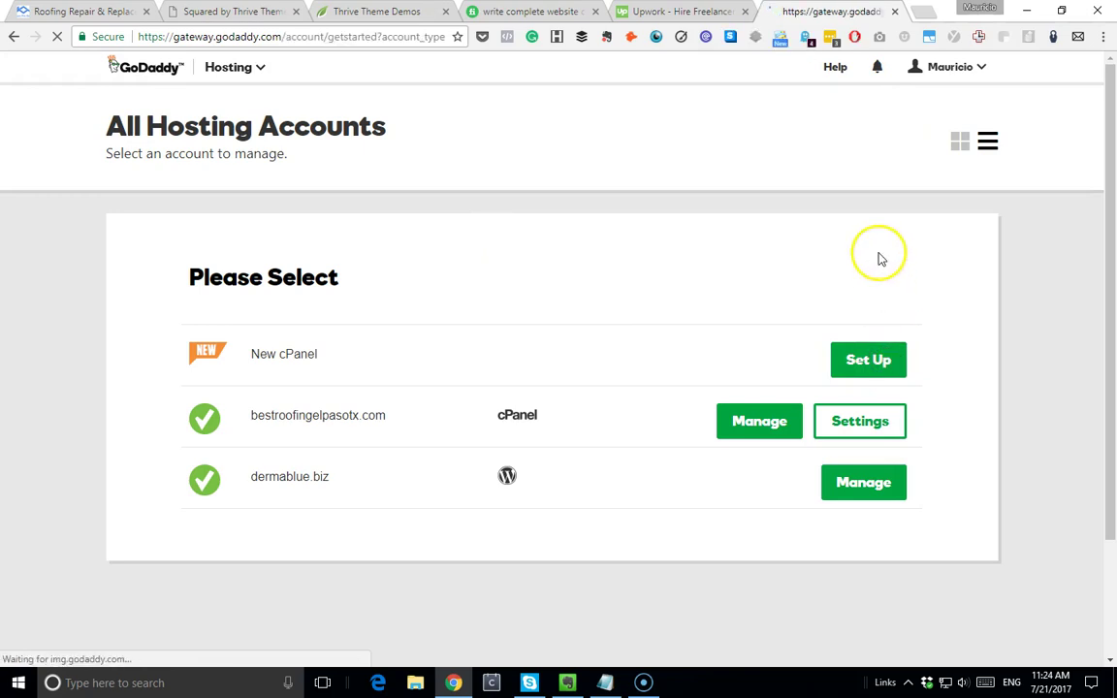
Complete the domain selection for the new cPanel hosting and choose the North America data center.
{"action": "scroll", "coordinate": [872, 250], "scroll_direction": "down", "scroll_amount": 3}
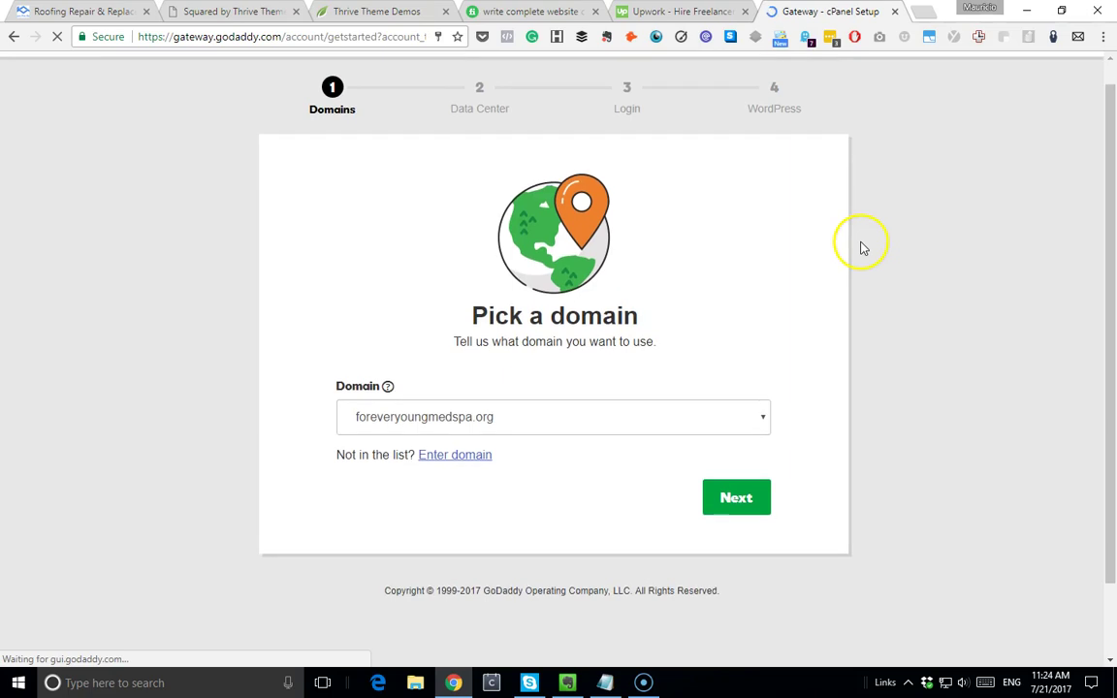
{"action": "scroll", "coordinate": [776, 311], "scroll_direction": "down", "scroll_amount": 1}
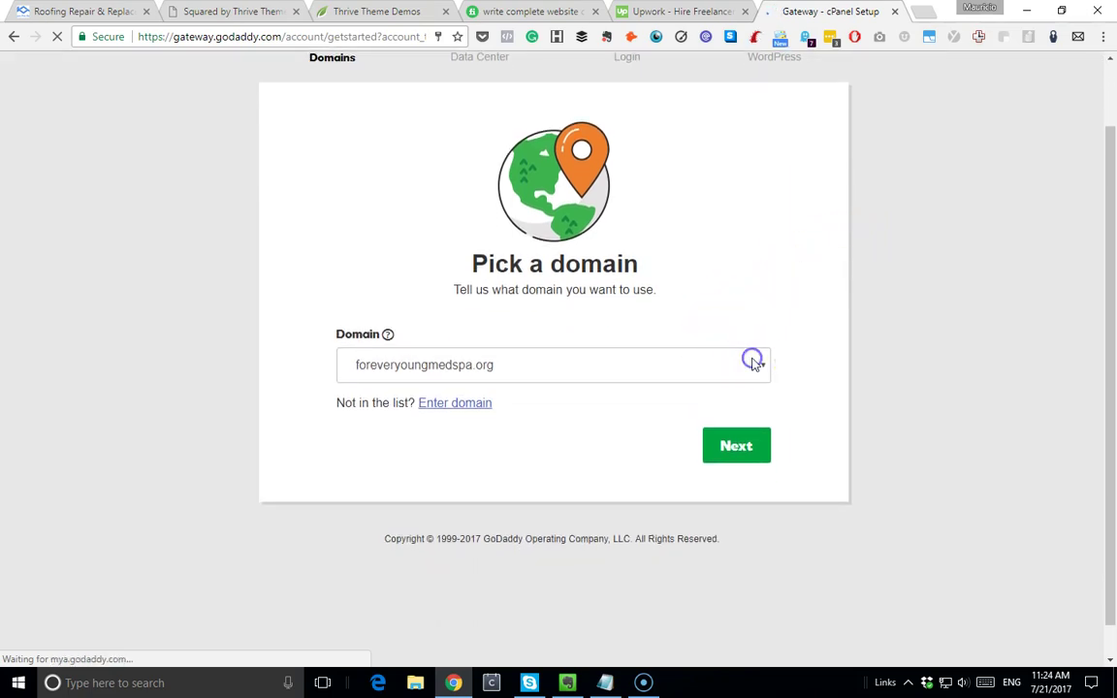
{"action": "left_click", "coordinate": [754, 364]}
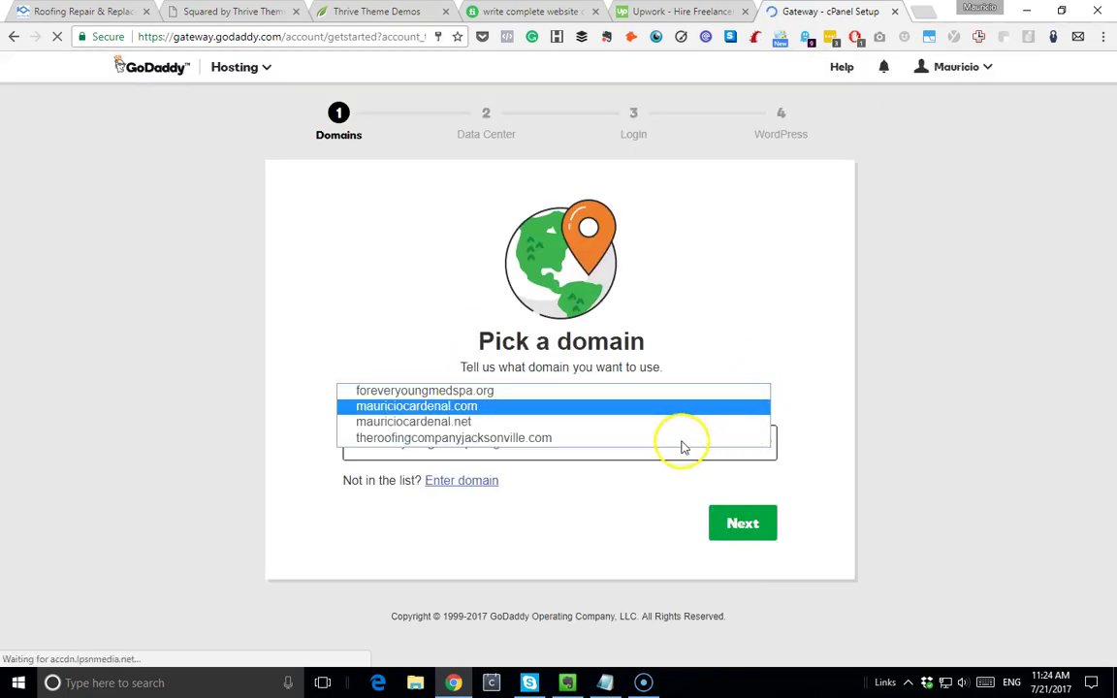
{"action": "left_click", "coordinate": [794, 468]}
{"action": "left_click", "coordinate": [752, 524]}
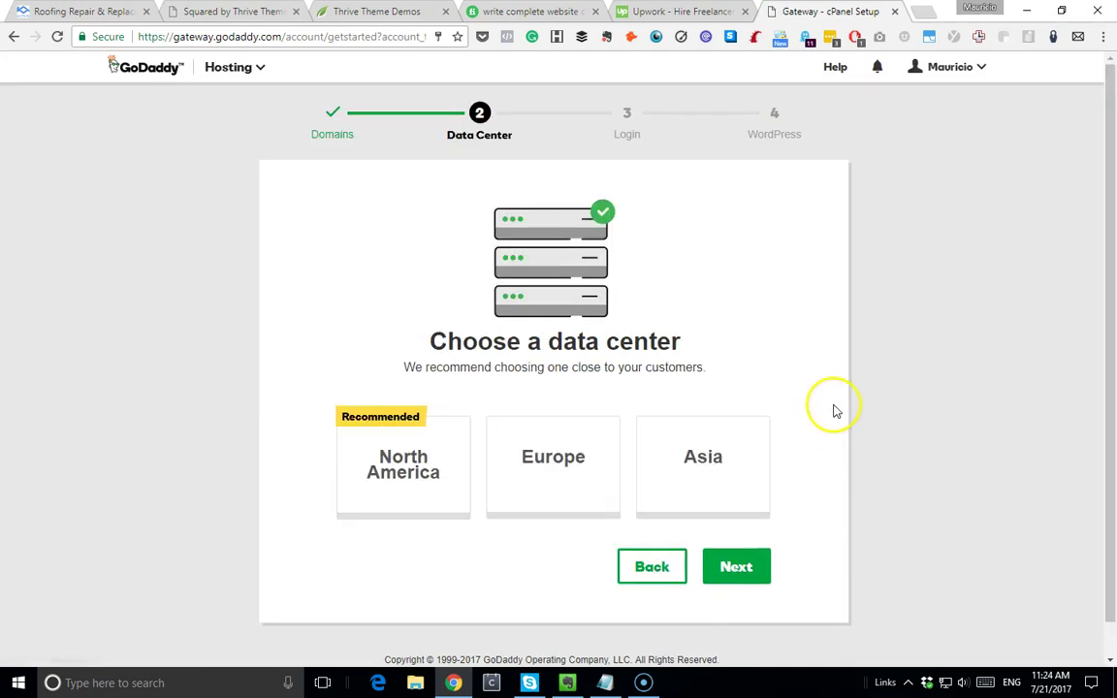
{"action": "left_click", "coordinate": [376, 456]}
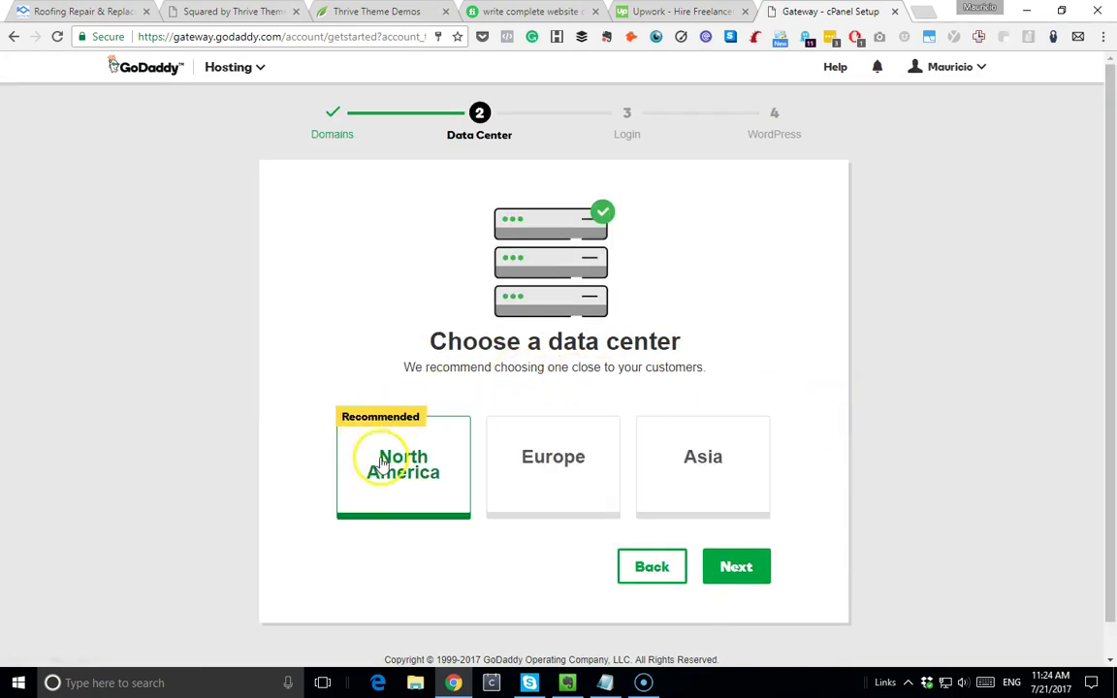
{"action": "left_click", "coordinate": [761, 564]}
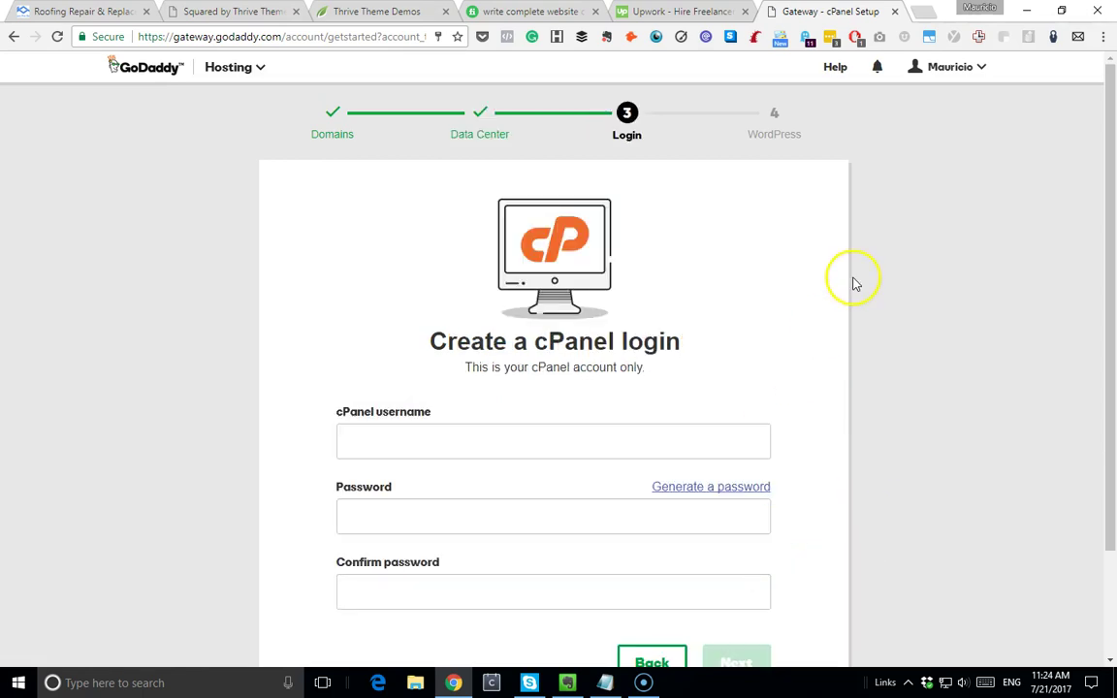
Fill in the cPanel username with the suggested entry, then generate a cPanel password and reveal it.
{"action": "scroll", "coordinate": [775, 300], "scroll_direction": "down", "scroll_amount": 1}
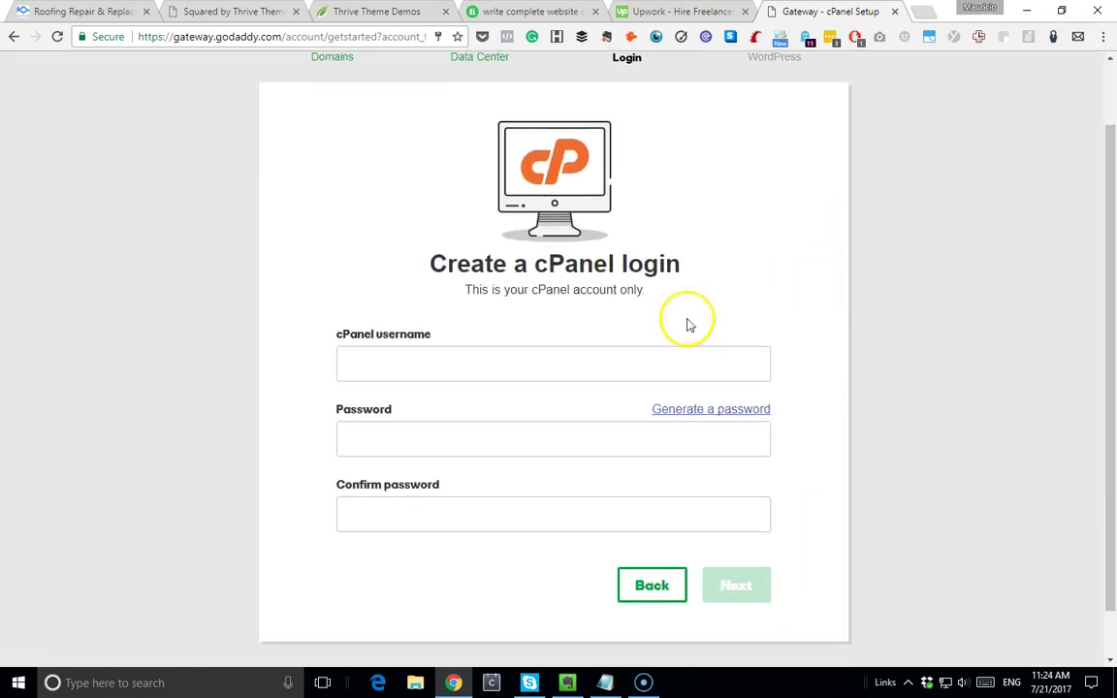
{"action": "left_click", "coordinate": [637, 365]}
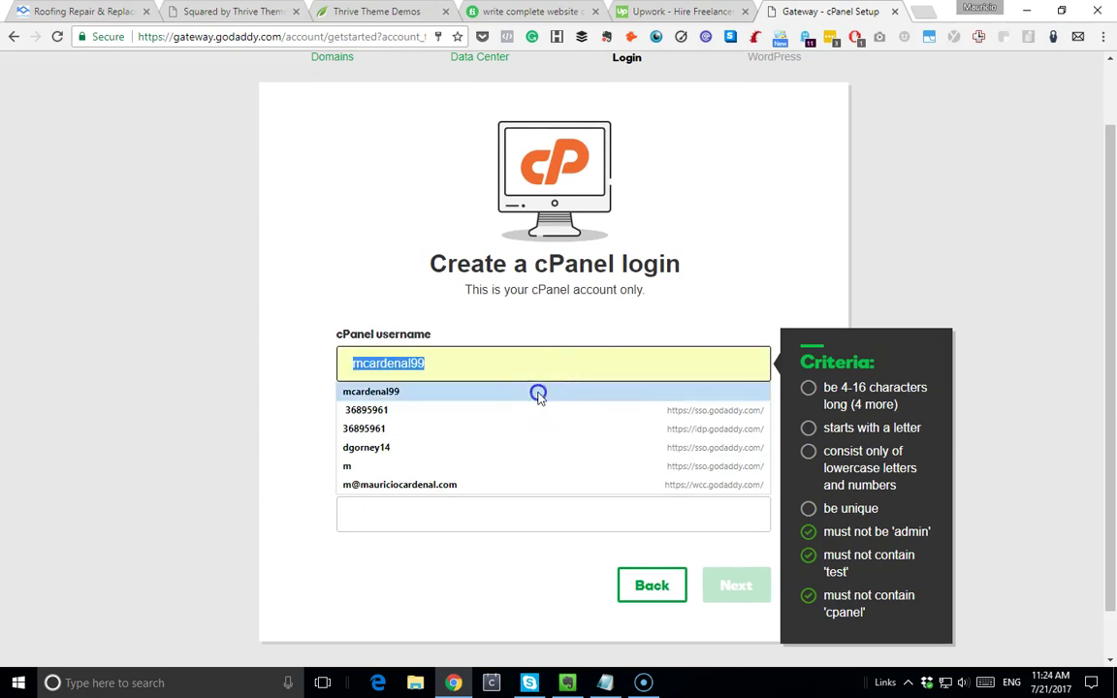
{"action": "left_click", "coordinate": [536, 392]}
{"action": "left_click", "coordinate": [713, 409]}
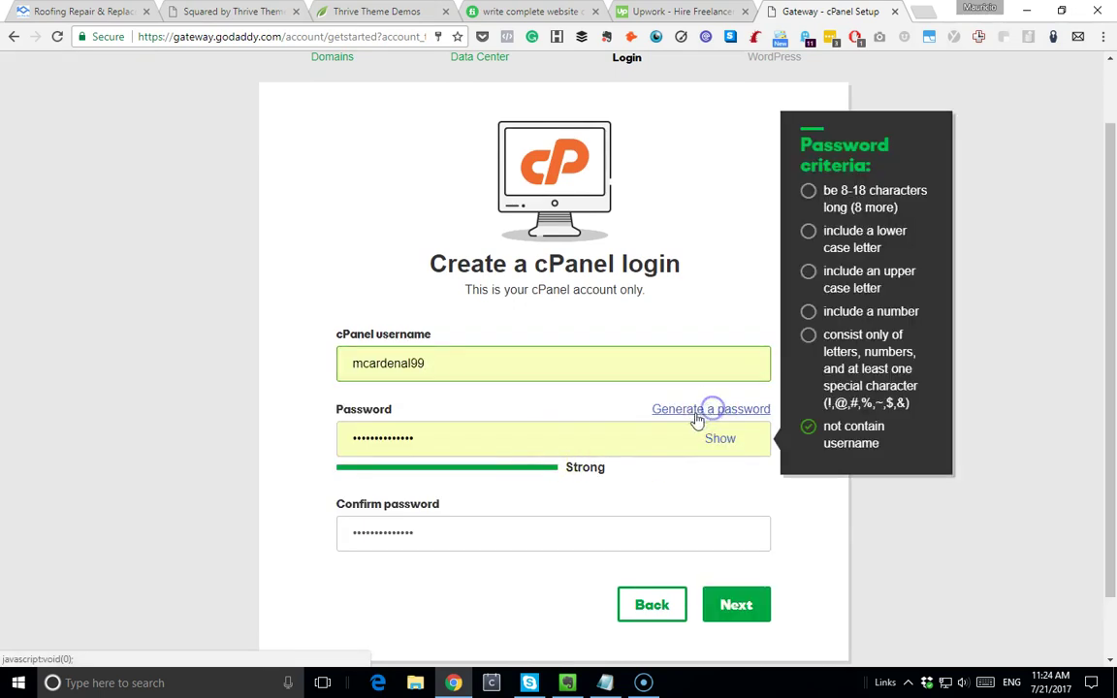
{"action": "left_click", "coordinate": [725, 441]}
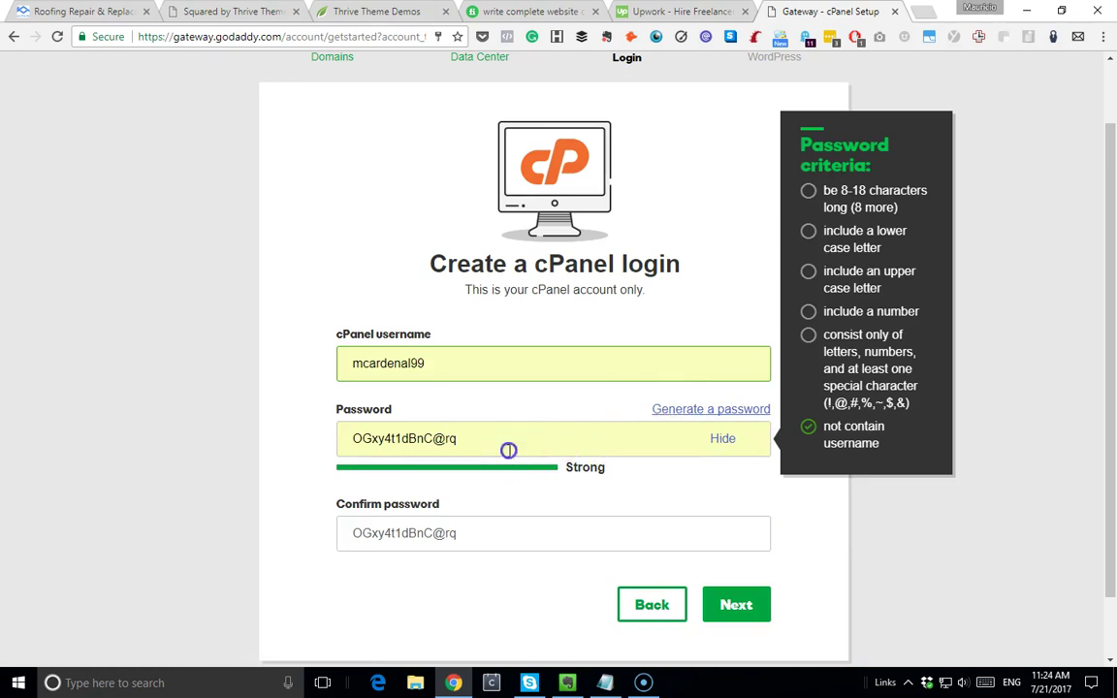
Copy the generated cPanel password into Notepad below the website to model, and submit the cPanel login.
{"action": "left_click_drag", "start_coordinate": [508, 449], "coordinate": [359, 455]}
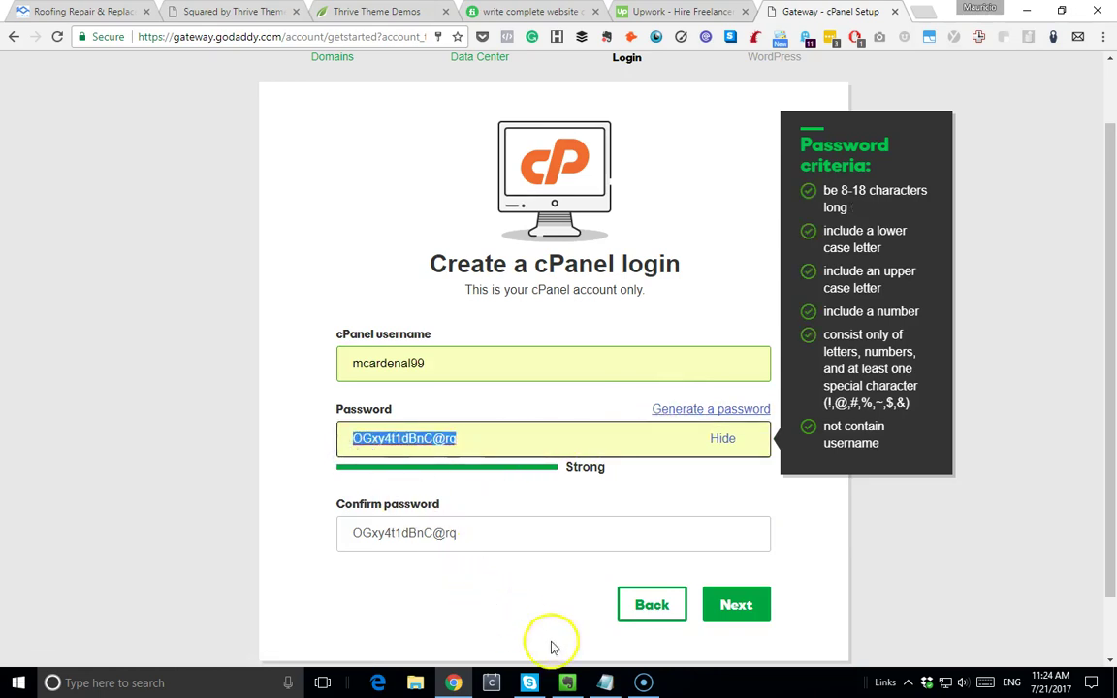
{"action": "left_click", "coordinate": [605, 682]}
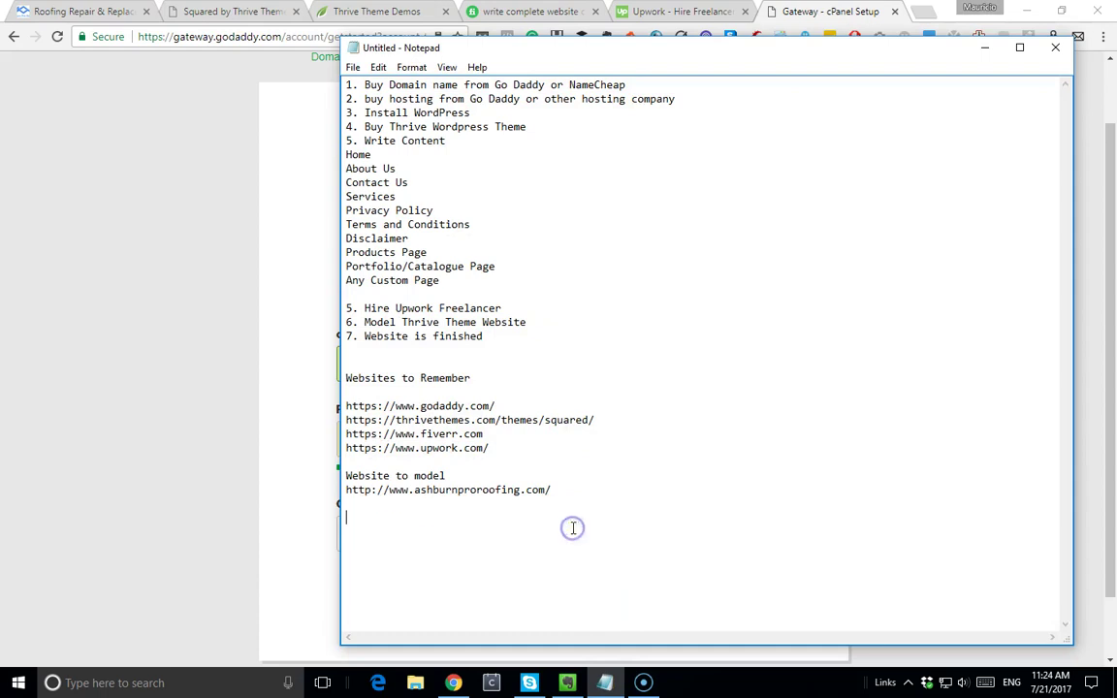
{"action": "key", "text": "ctrl+v"}
{"action": "left_click", "coordinate": [984, 48]}
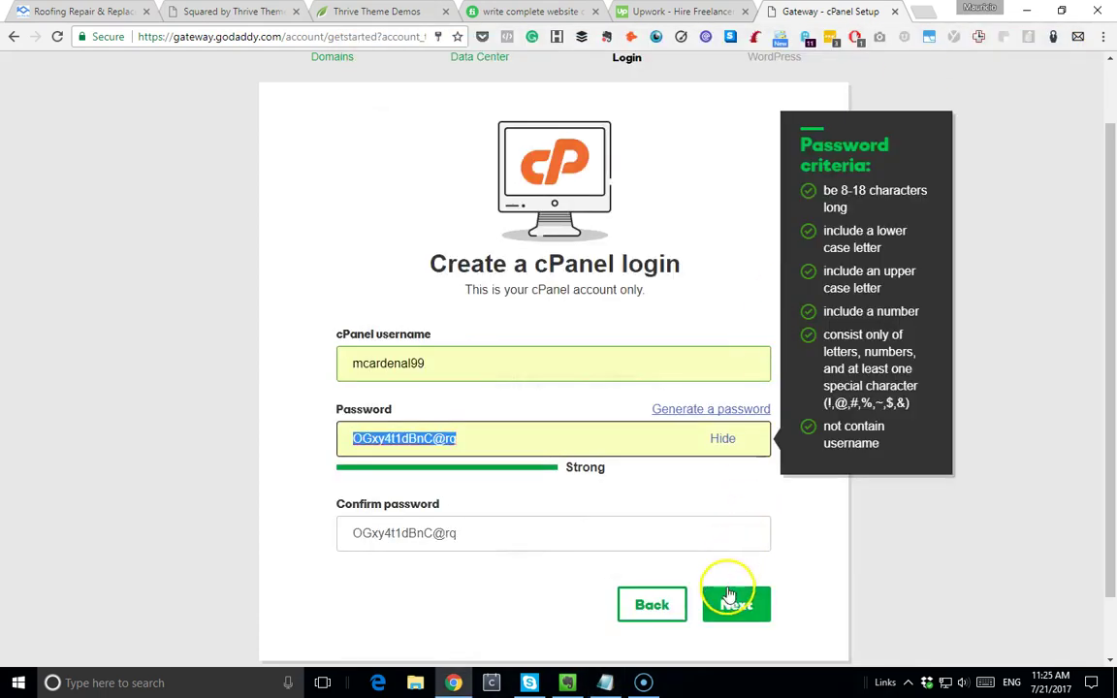
{"action": "left_click", "coordinate": [751, 606]}
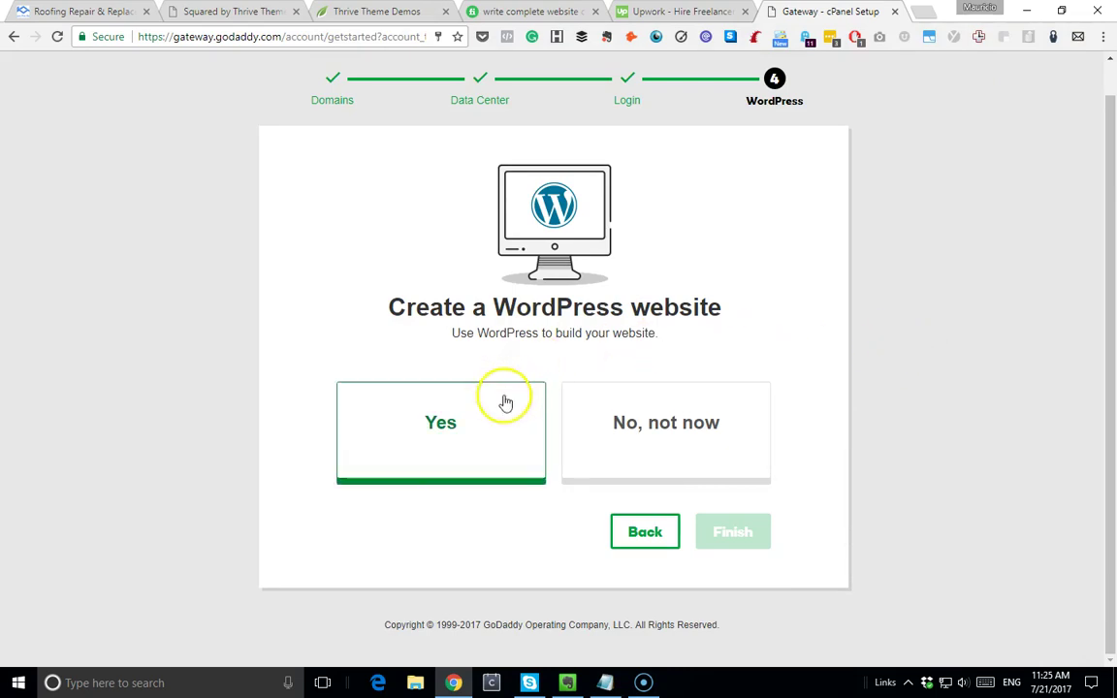
Choose to create a WordPress website, then generate a password for the WordPress login and reveal it.
{"action": "left_click", "coordinate": [480, 425]}
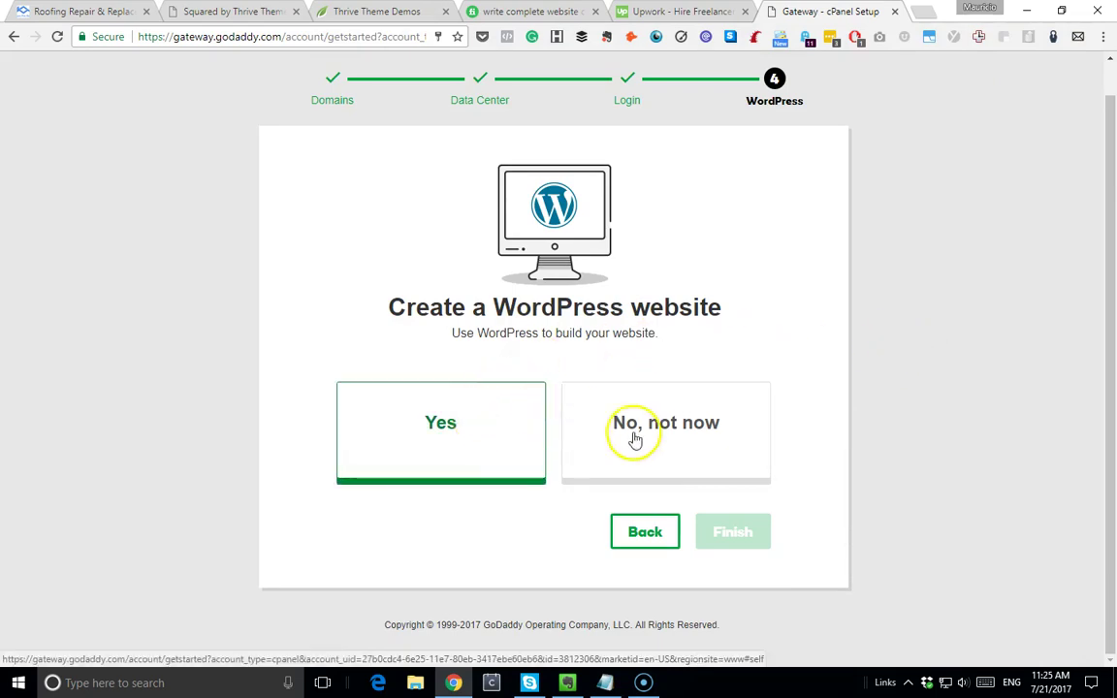
{"action": "scroll", "coordinate": [734, 303], "scroll_direction": "down", "scroll_amount": 1}
{"action": "scroll", "coordinate": [734, 303], "scroll_direction": "down", "scroll_amount": 1}
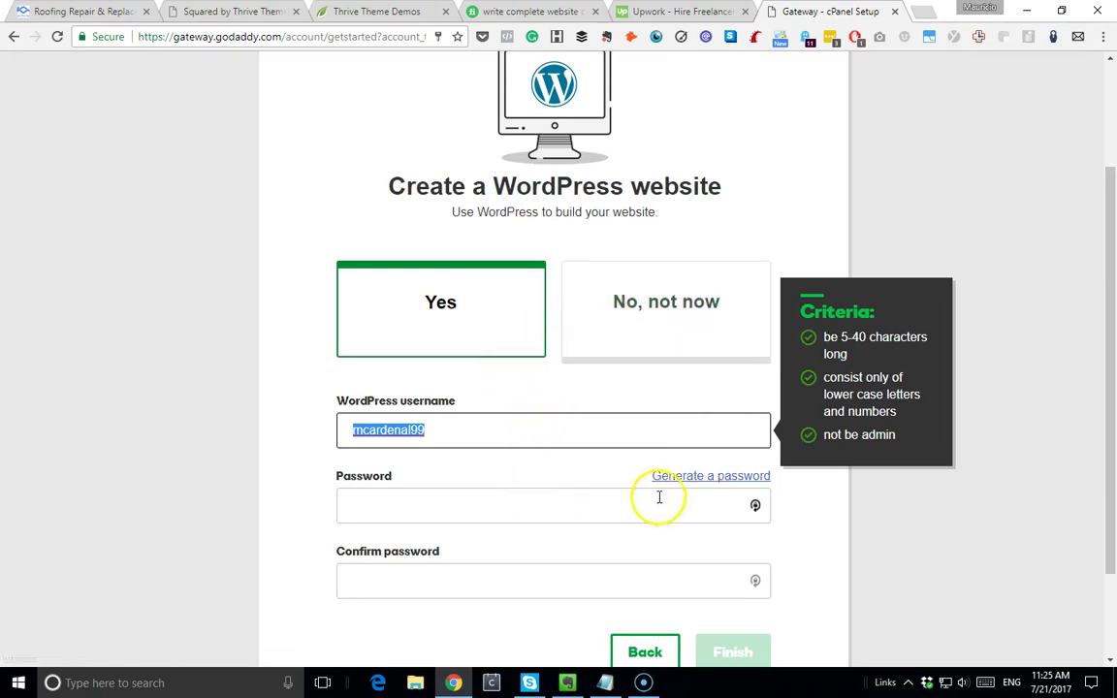
{"action": "left_click", "coordinate": [704, 479]}
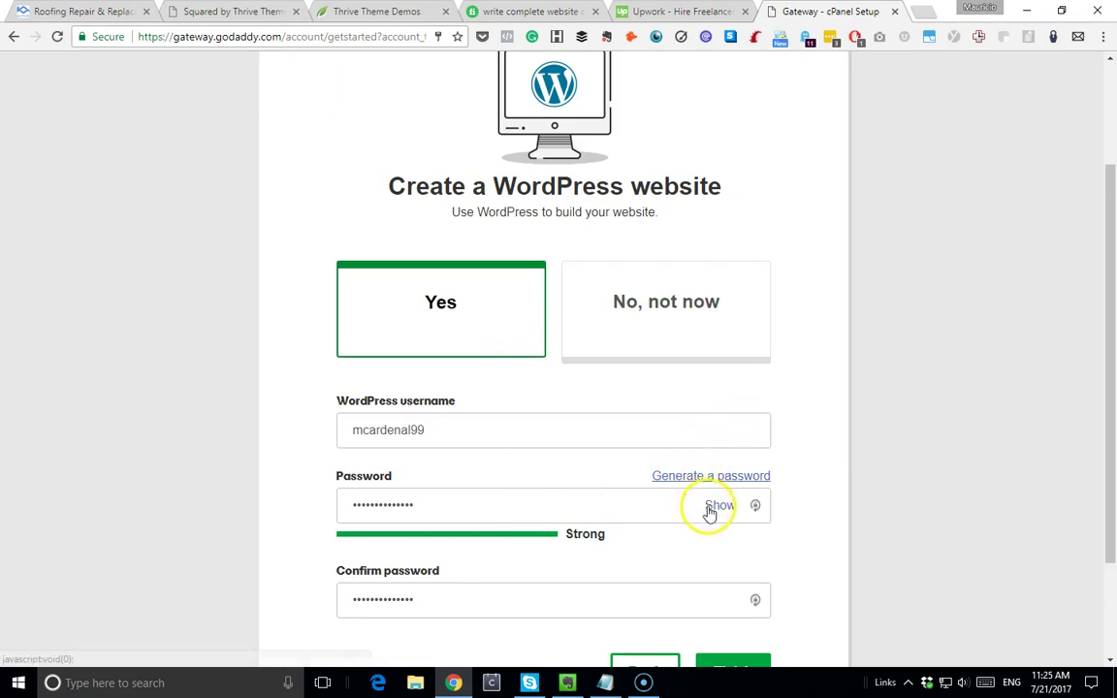
{"action": "left_click", "coordinate": [715, 505]}
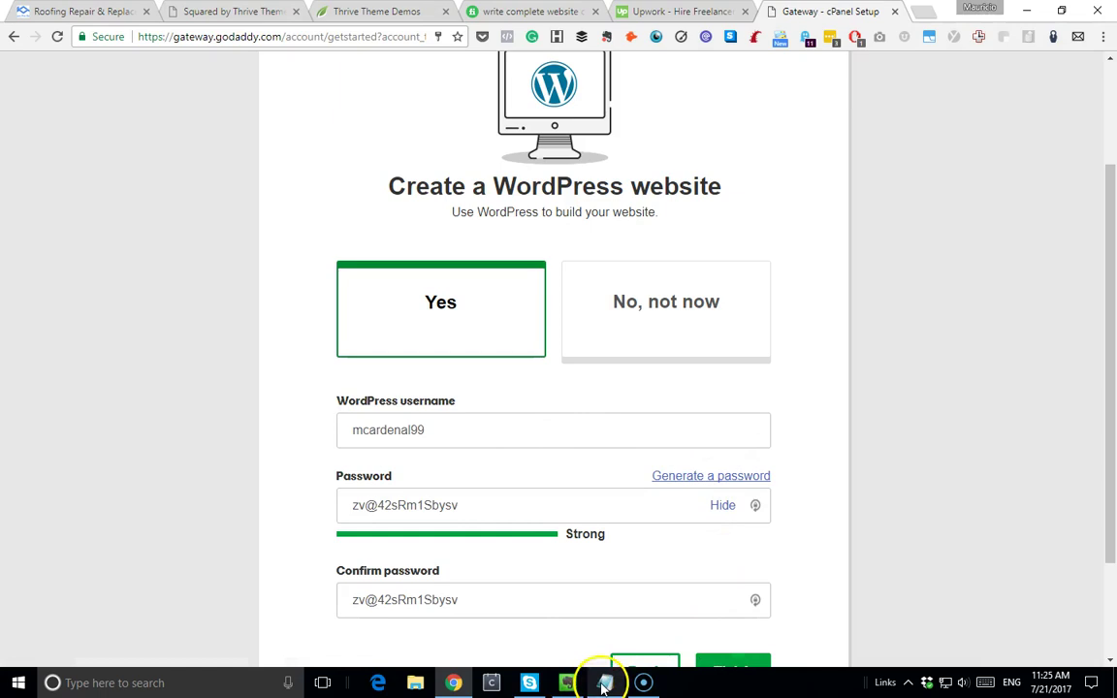
Replace the duplicated cPanel password line in Notepad with a "Wordpress username:" line holding the copied WordPress username and an empty "password:" line.
{"action": "scroll", "coordinate": [528, 378], "scroll_direction": "down", "scroll_amount": 1}
{"action": "left_click_drag", "start_coordinate": [444, 352], "coordinate": [354, 351]}
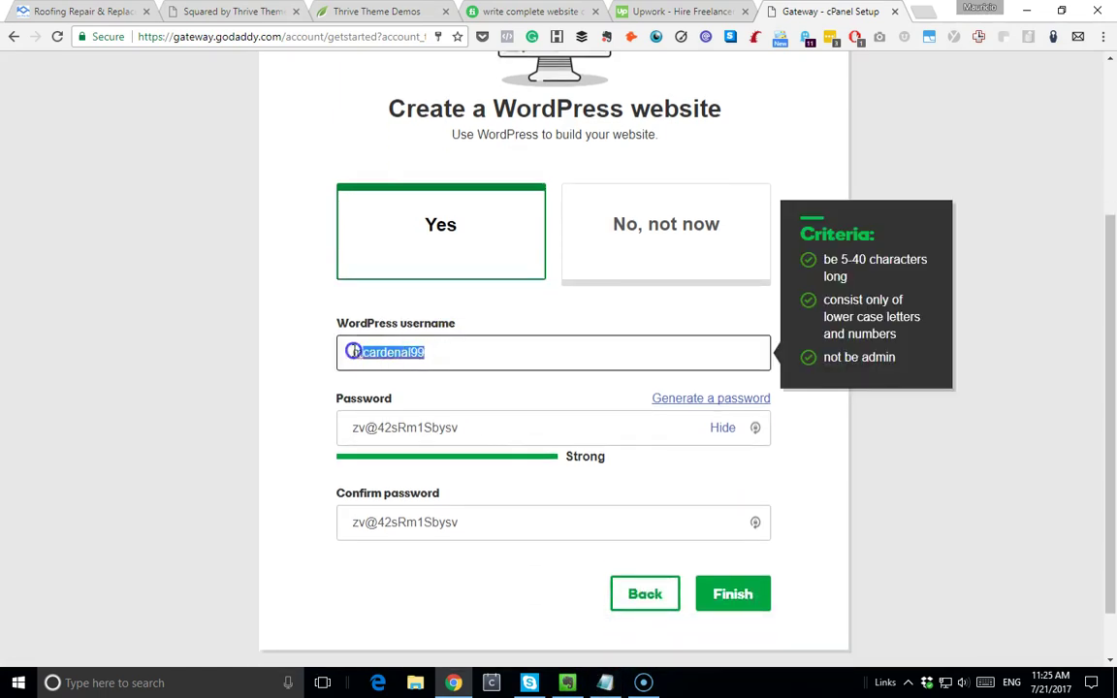
{"action": "left_click", "coordinate": [554, 507]}
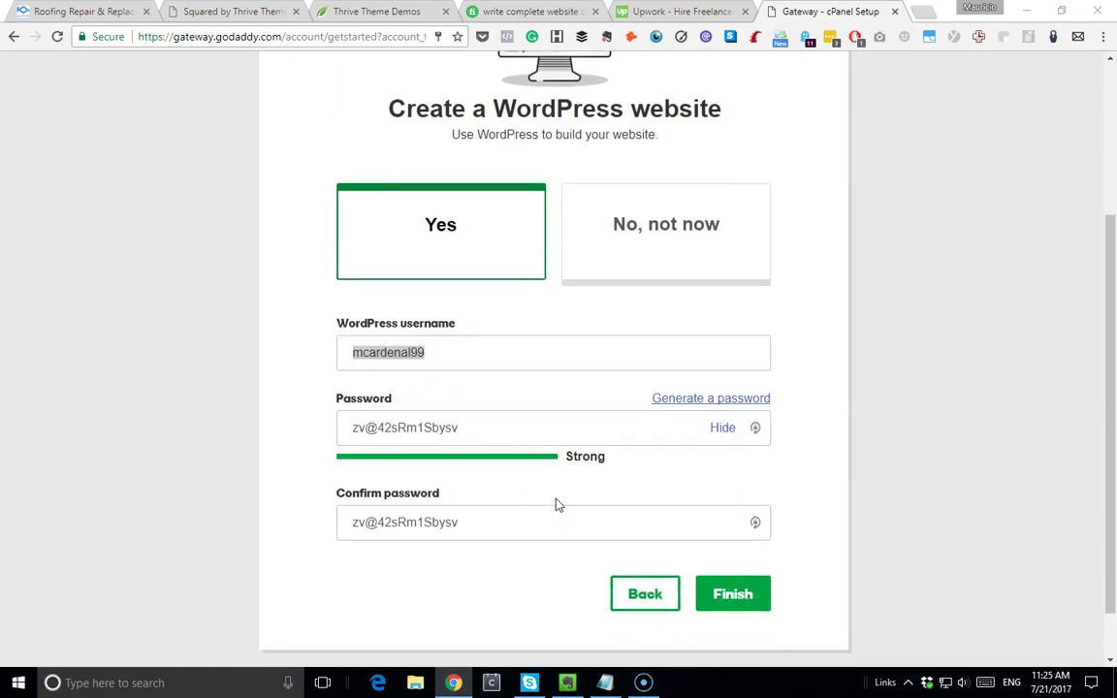
{"action": "left_click", "coordinate": [605, 679]}
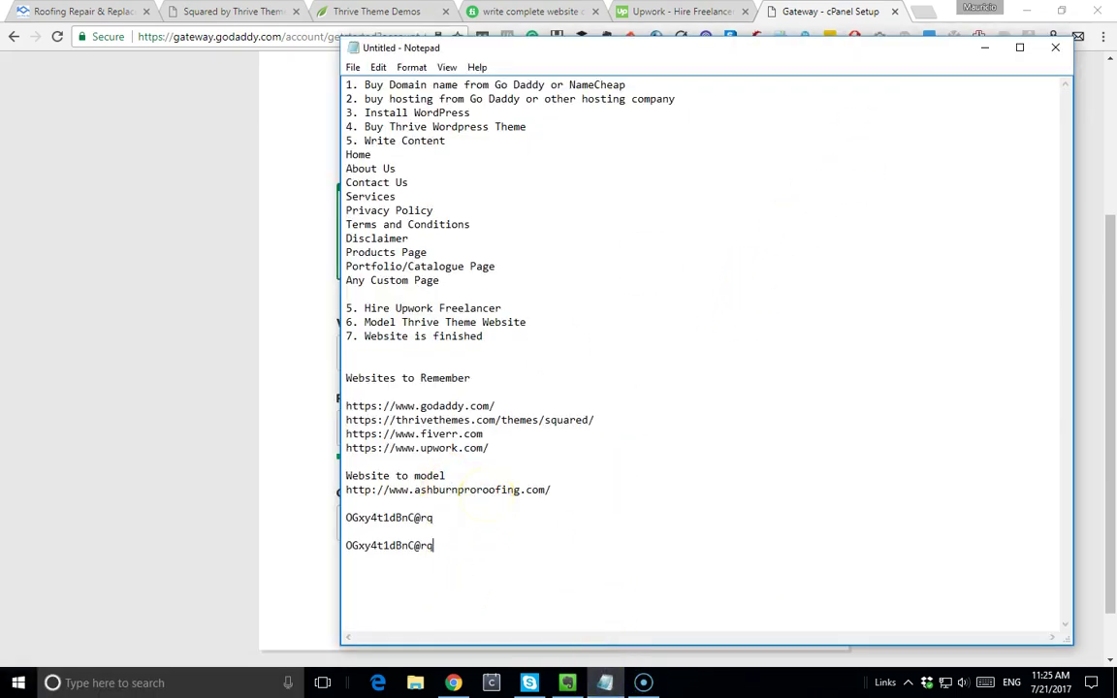
{"action": "left_click", "coordinate": [984, 48]}
{"action": "left_click", "coordinate": [457, 346]}
{"action": "left_click_drag", "start_coordinate": [352, 352], "coordinate": [471, 349]}
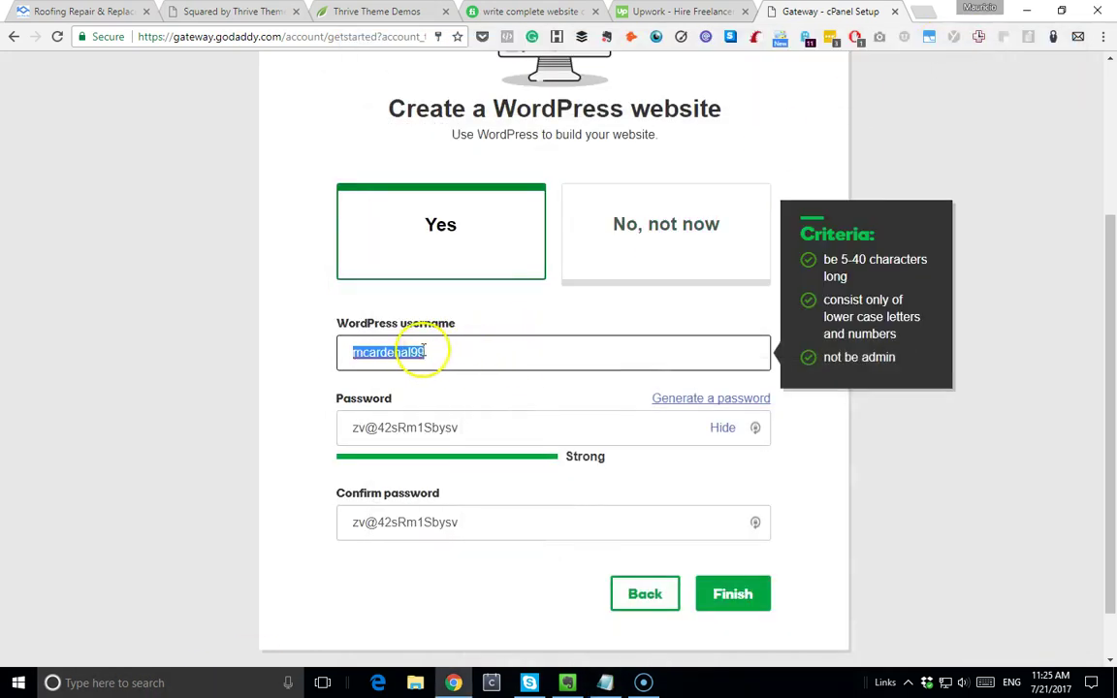
{"action": "left_click", "coordinate": [605, 683]}
{"action": "left_click_drag", "start_coordinate": [461, 544], "coordinate": [318, 529]}
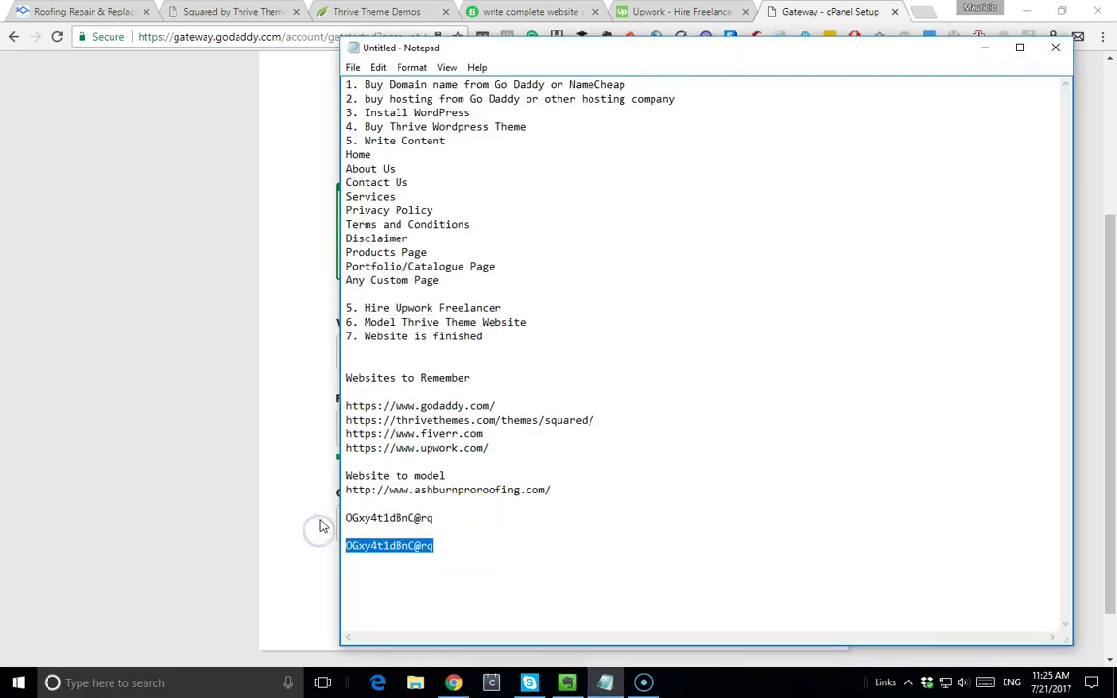
{"action": "key", "text": "Delete"}
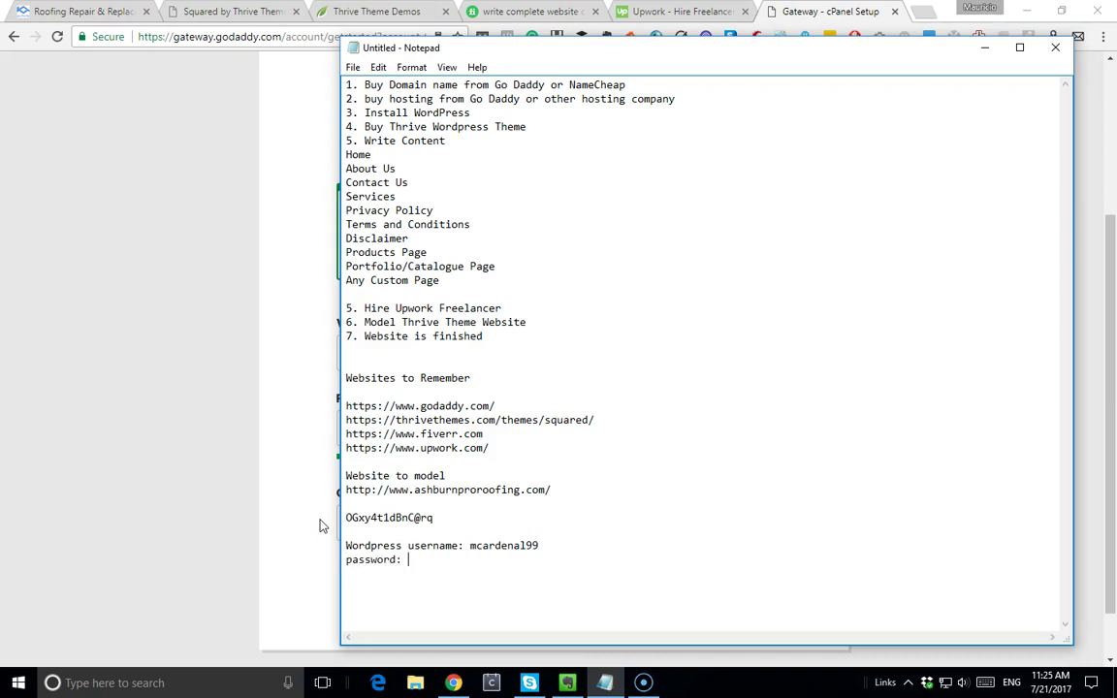
Copy the generated WordPress password into the "password:" line in Notepad, and finish the hosting setup.
{"action": "left_click", "coordinate": [984, 46]}
{"action": "left_click_drag", "start_coordinate": [468, 524], "coordinate": [346, 526]}
{"action": "key", "text": "ctrl+c"}
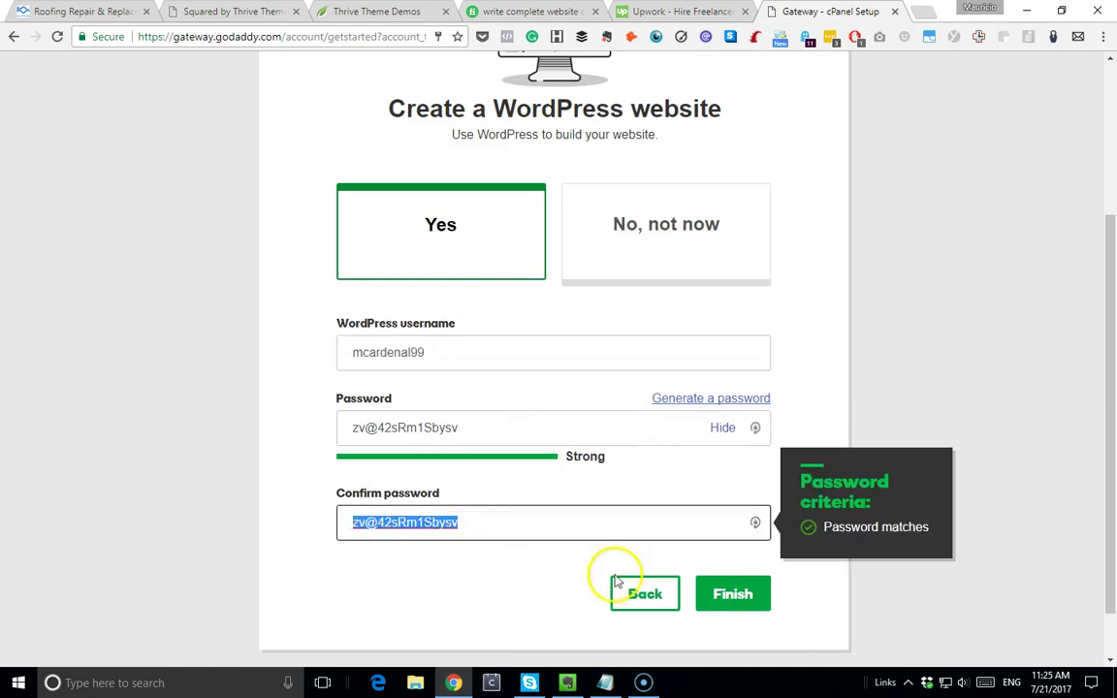
{"action": "left_click", "coordinate": [605, 683]}
{"action": "key", "text": "ctrl+v"}
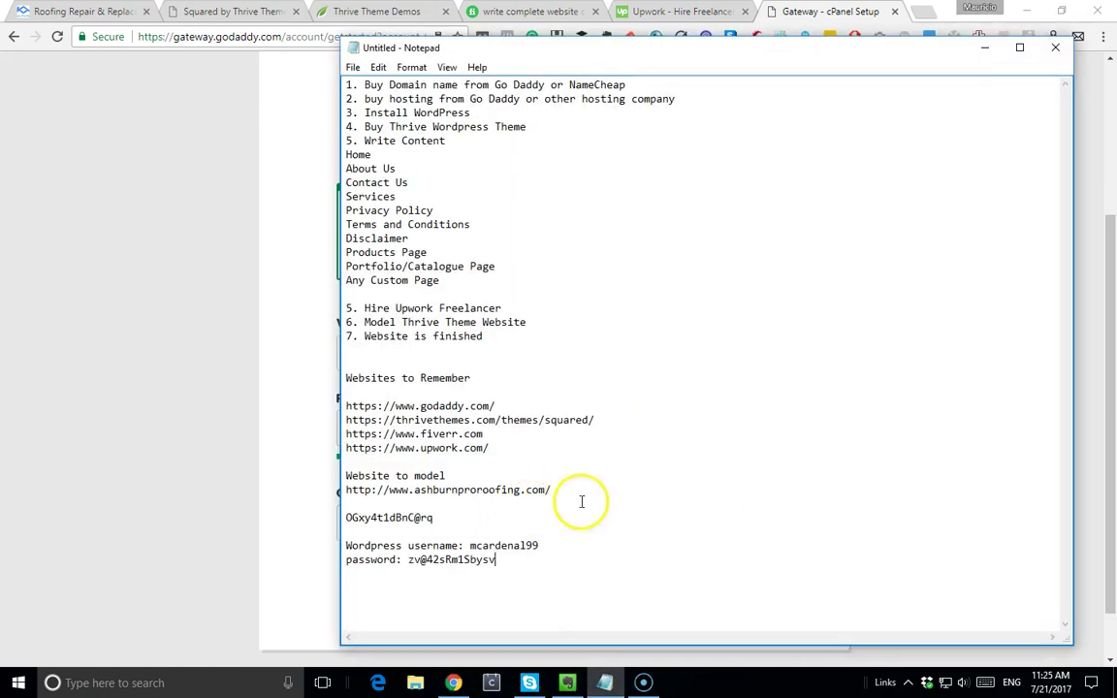
{"action": "left_click", "coordinate": [985, 47]}
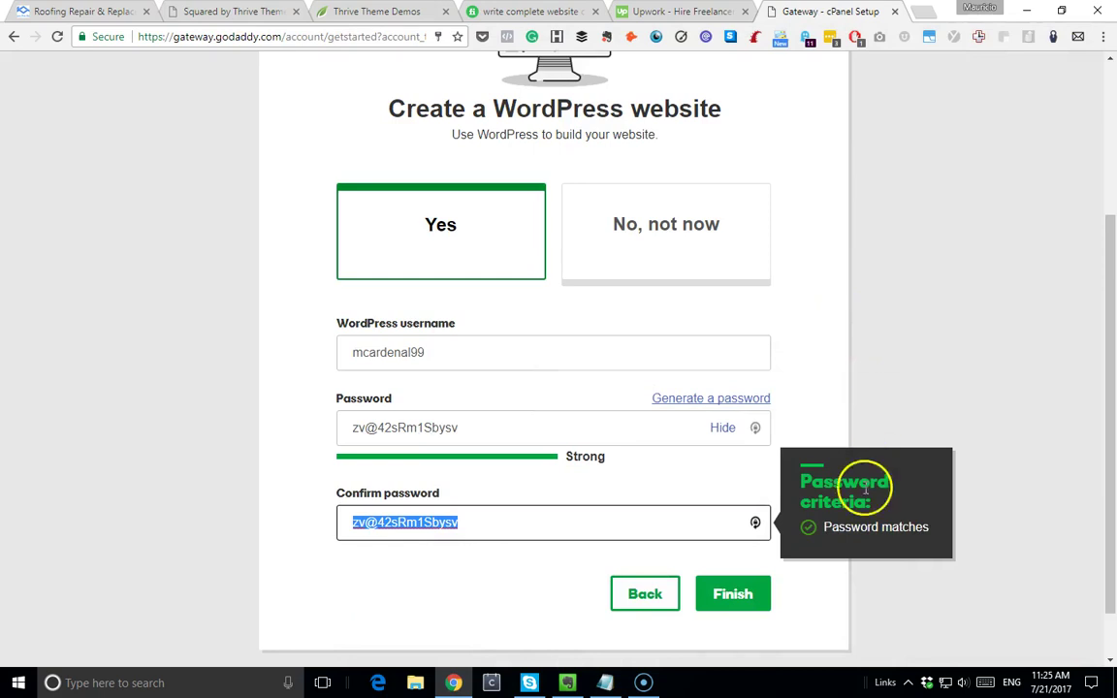
{"action": "left_click", "coordinate": [730, 601]}
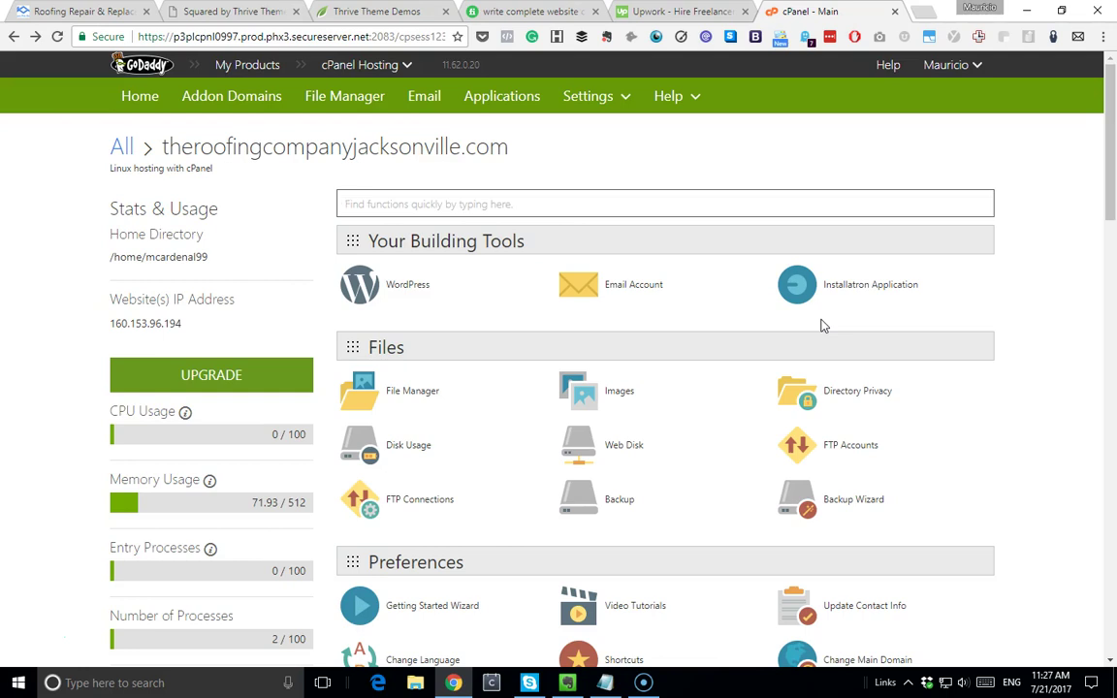
Open WordPress from the cPanel building tools and decline the Quick Start Wizard to reach the dashboard.
{"action": "left_click", "coordinate": [399, 285]}
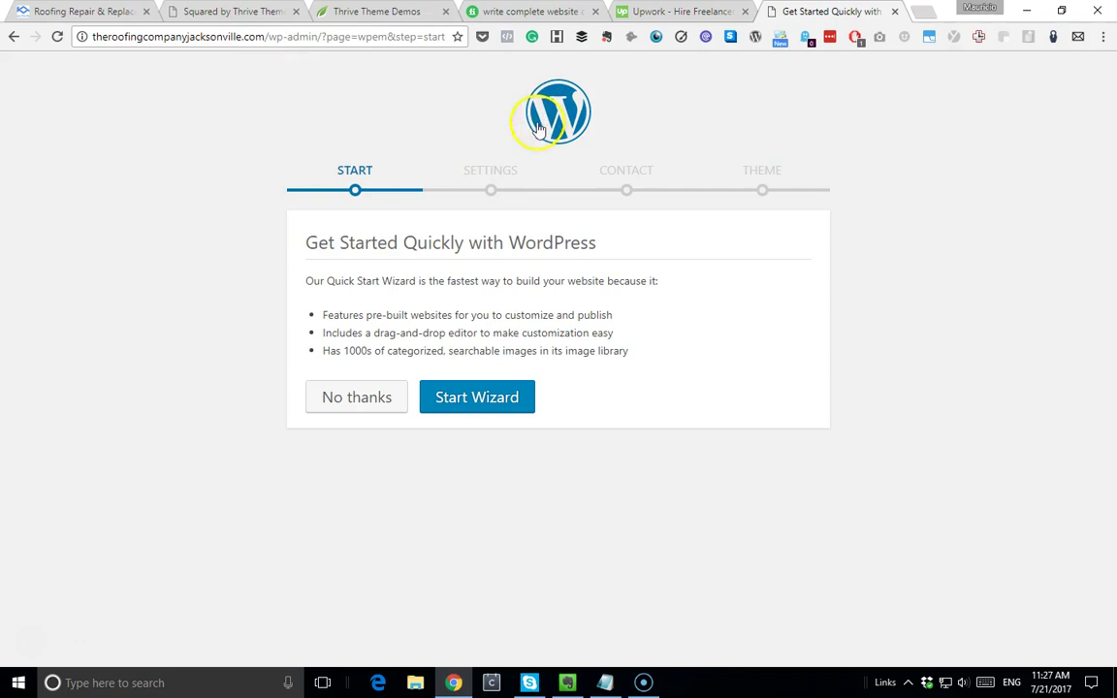
{"action": "left_click", "coordinate": [362, 400]}
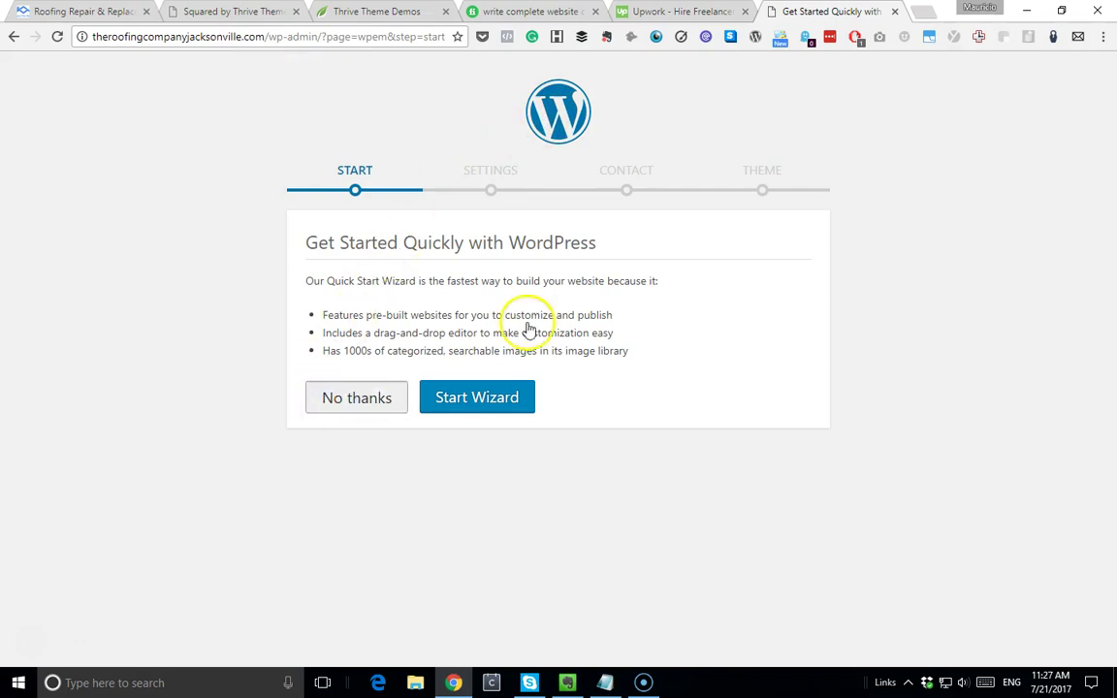
{"action": "left_click", "coordinate": [622, 128]}
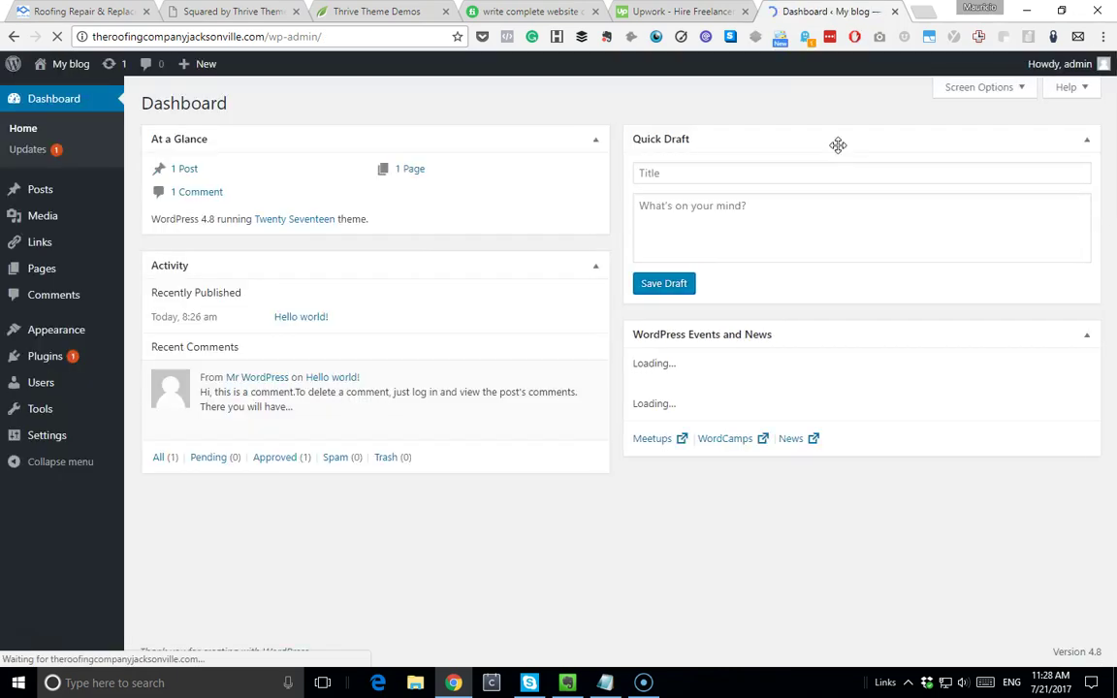
{"action": "left_click", "coordinate": [594, 136]}
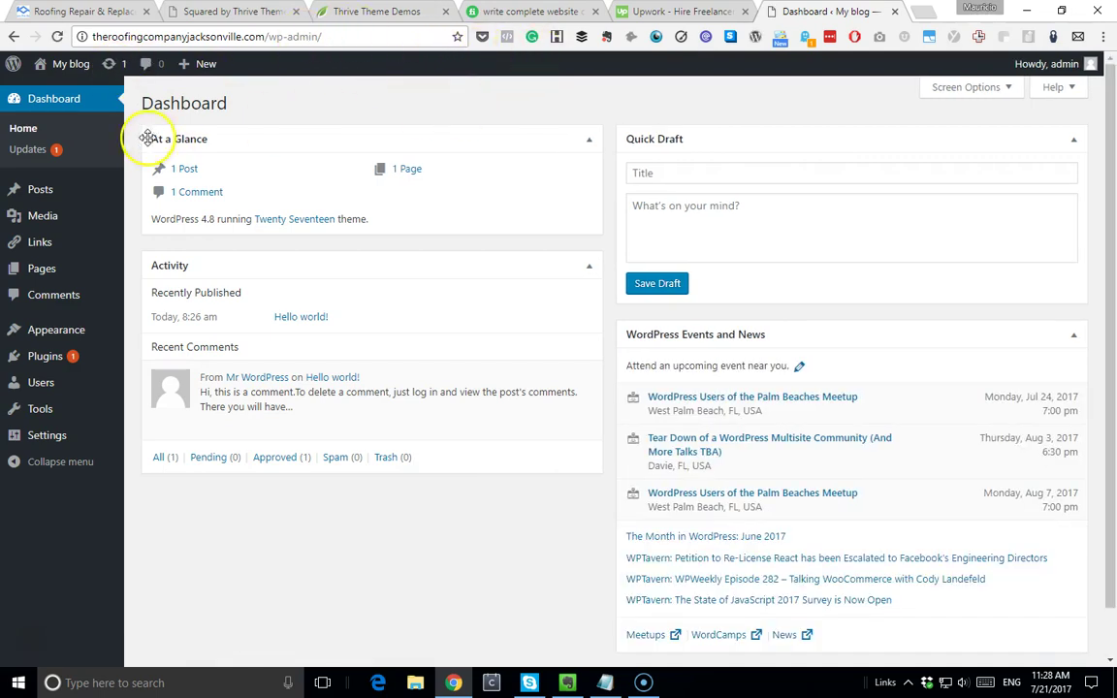
Visit the new site's front page, look through its default blog content, and return to the WordPress dashboard.
{"action": "mouse_move", "coordinate": [71, 65]}
{"action": "left_click", "coordinate": [63, 92]}
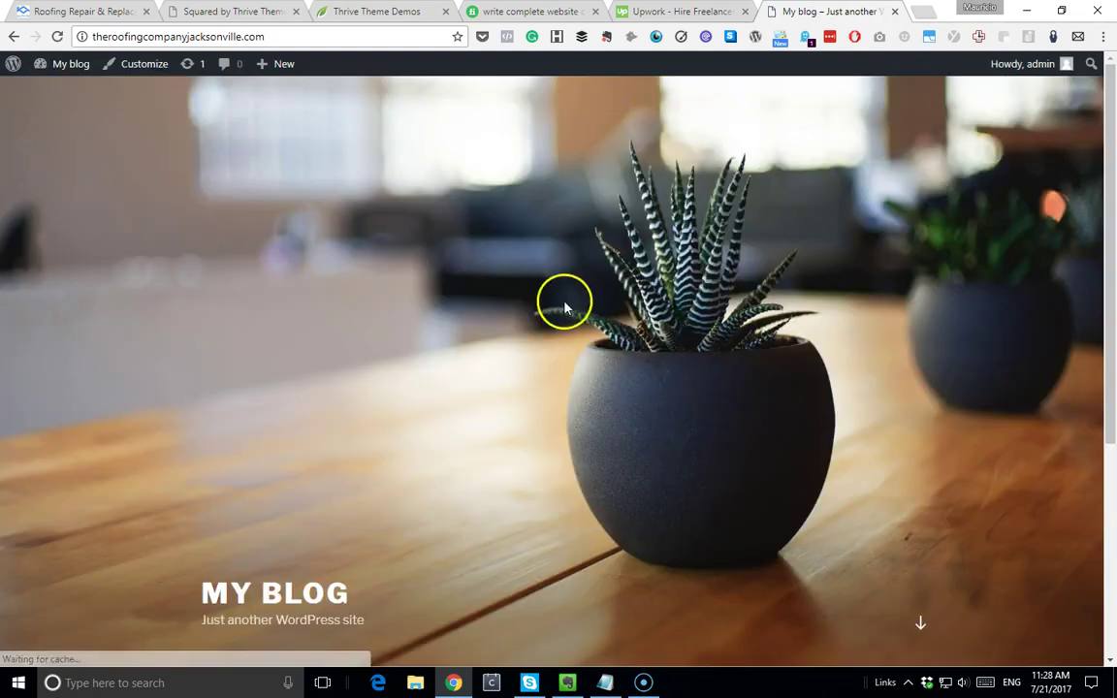
{"action": "scroll", "coordinate": [679, 240], "scroll_direction": "down", "scroll_amount": 3}
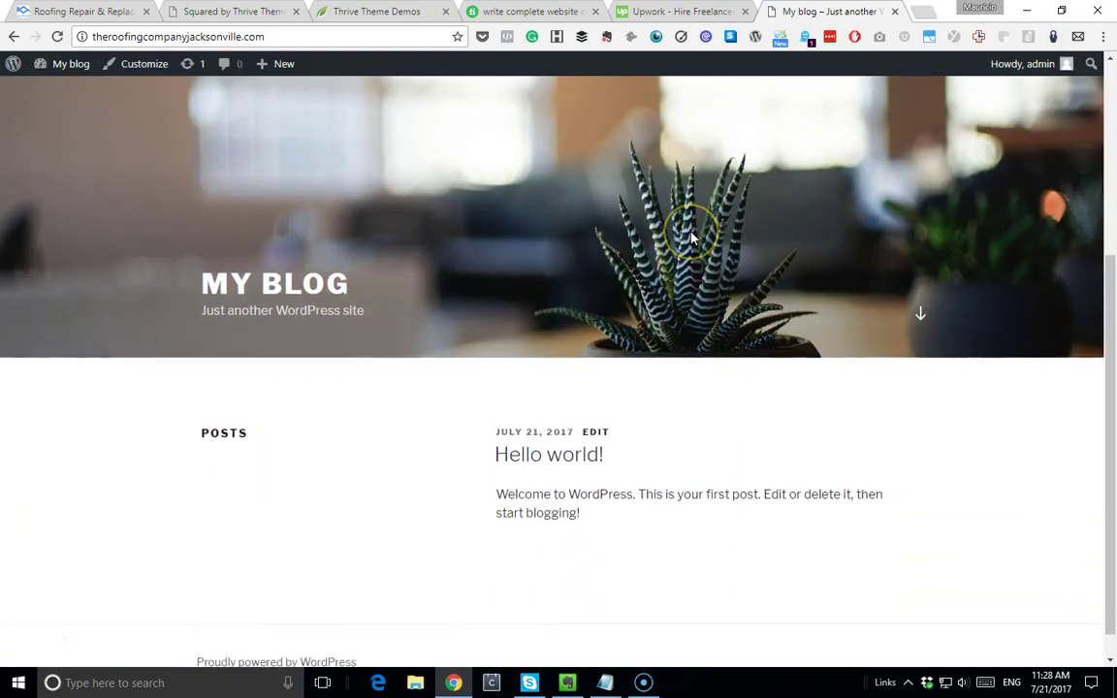
{"action": "scroll", "coordinate": [690, 238], "scroll_direction": "up", "scroll_amount": 3}
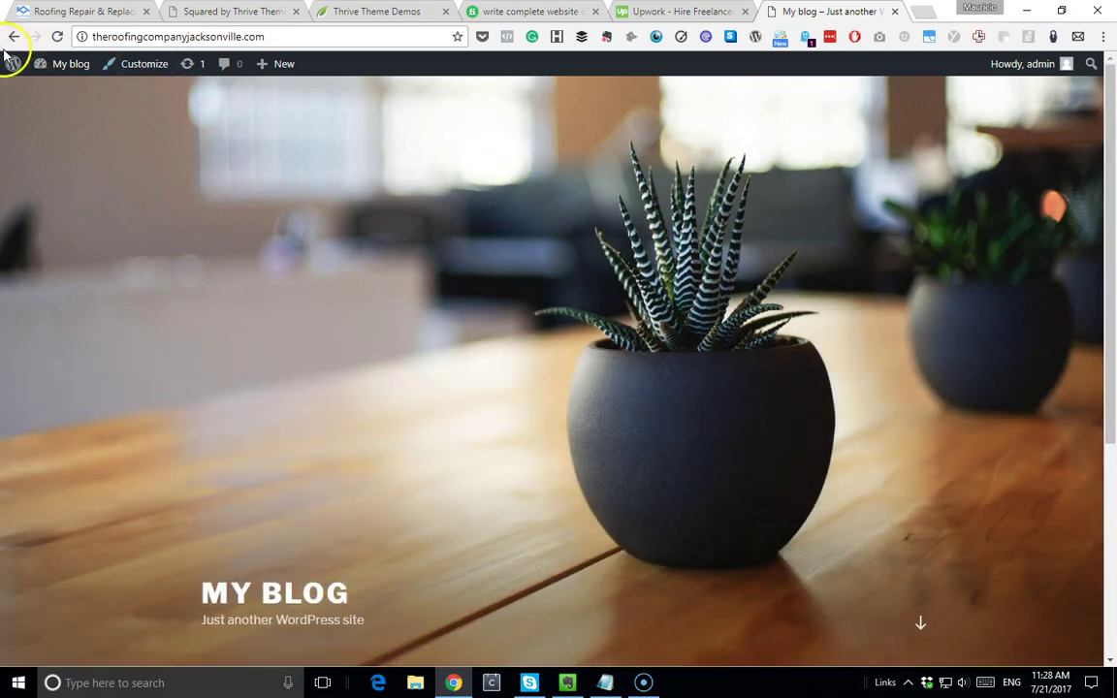
{"action": "mouse_move", "coordinate": [39, 66]}
{"action": "left_click", "coordinate": [80, 91]}
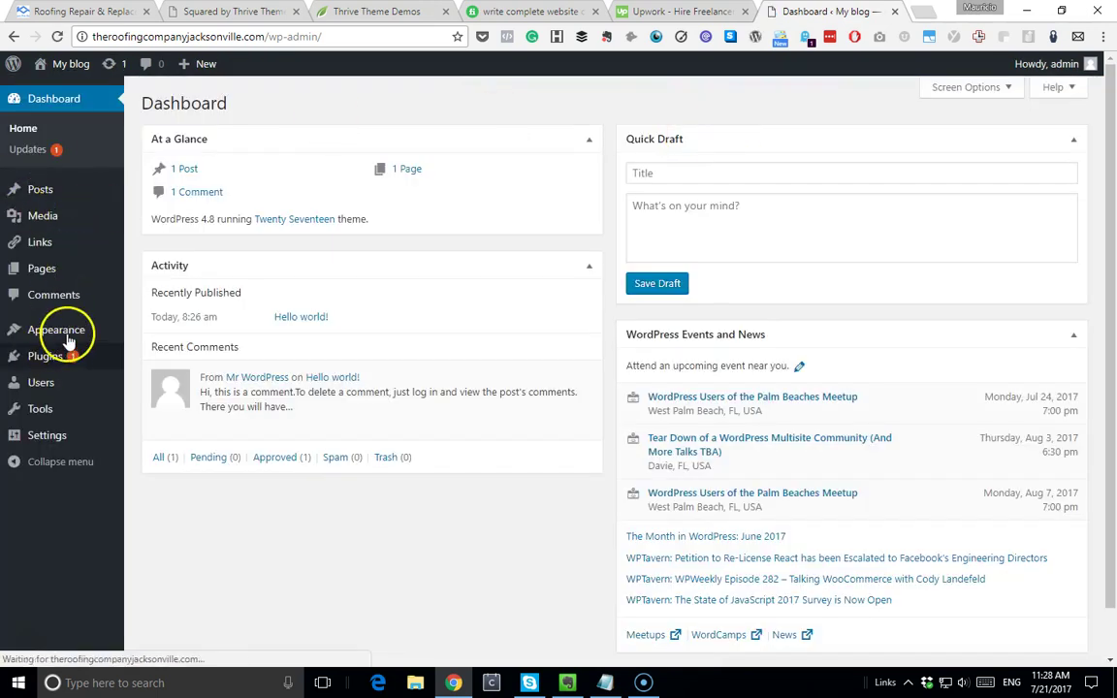
Switch to the Thrive Themes Squared page and look at the license options for buying the theme.
{"action": "mouse_move", "coordinate": [69, 339]}
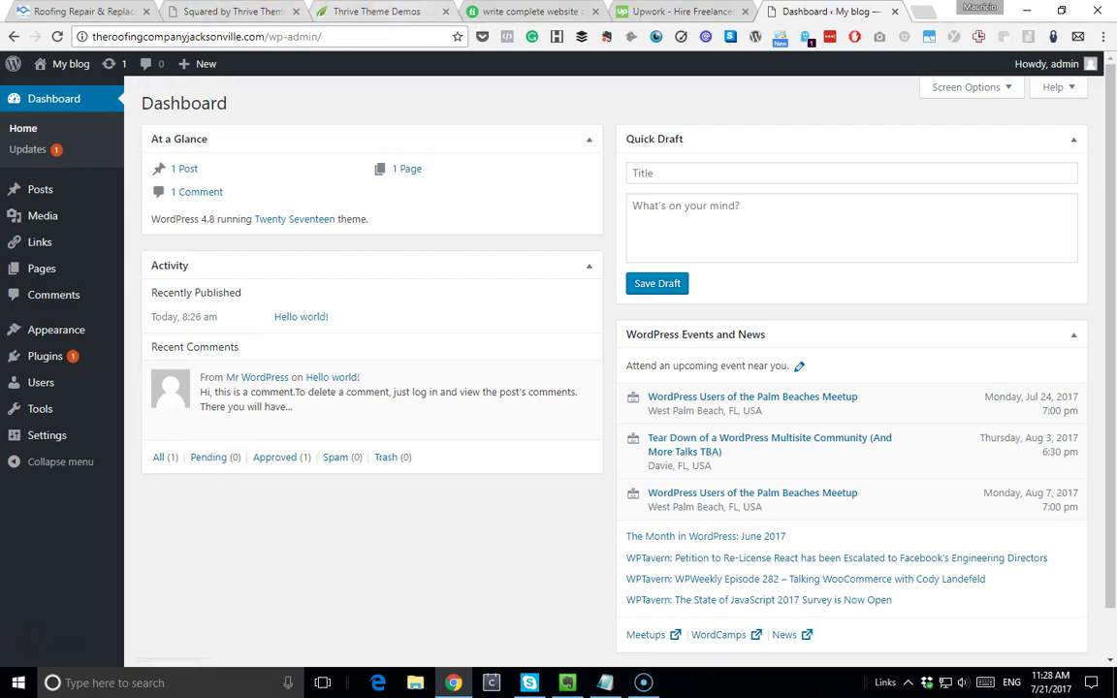
{"action": "left_click", "coordinate": [377, 10]}
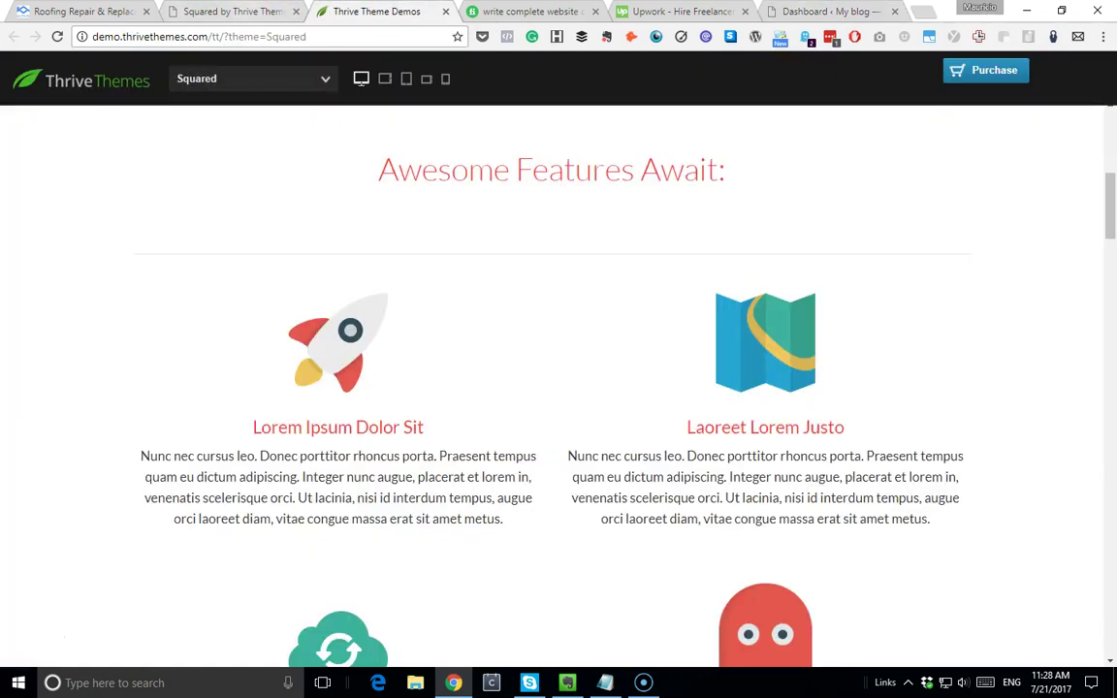
{"action": "left_click", "coordinate": [260, 11]}
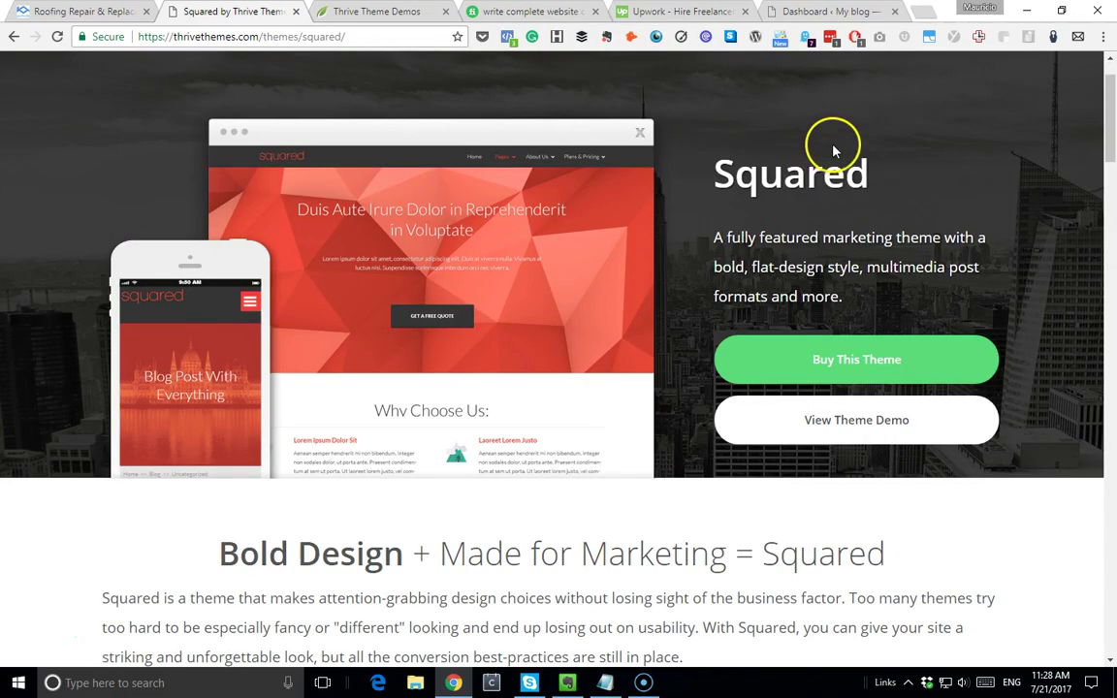
{"action": "left_click", "coordinate": [822, 359]}
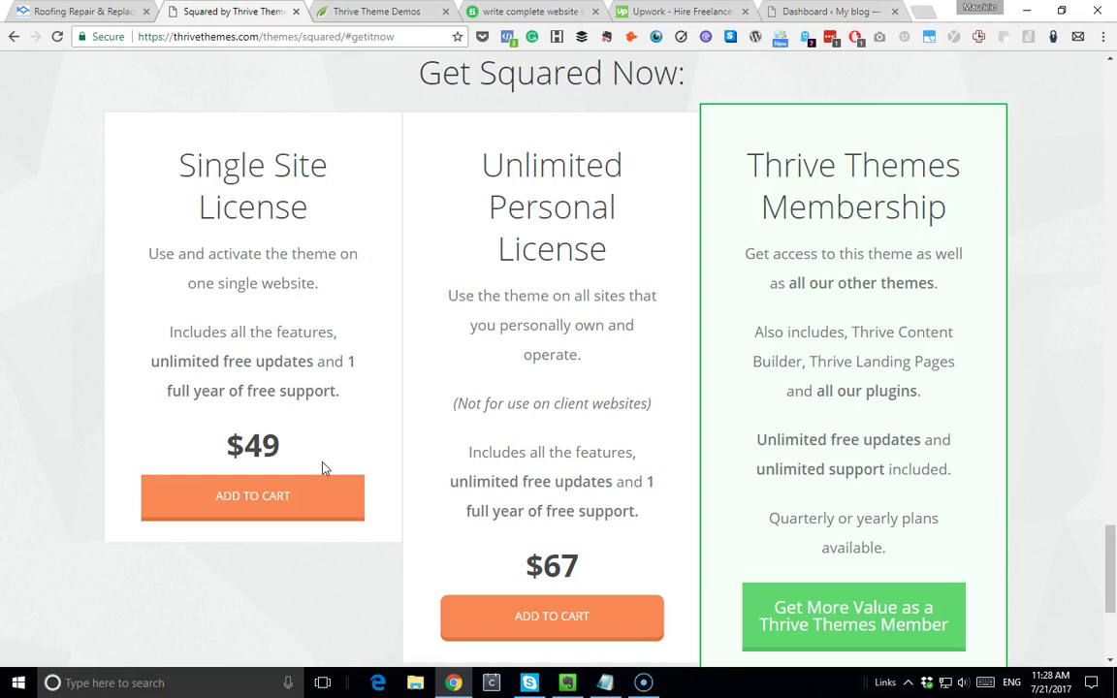
Return to the WordPress dashboard and open the zip upload form for adding a new theme.
{"action": "left_click", "coordinate": [834, 11]}
{"action": "mouse_move", "coordinate": [21, 328]}
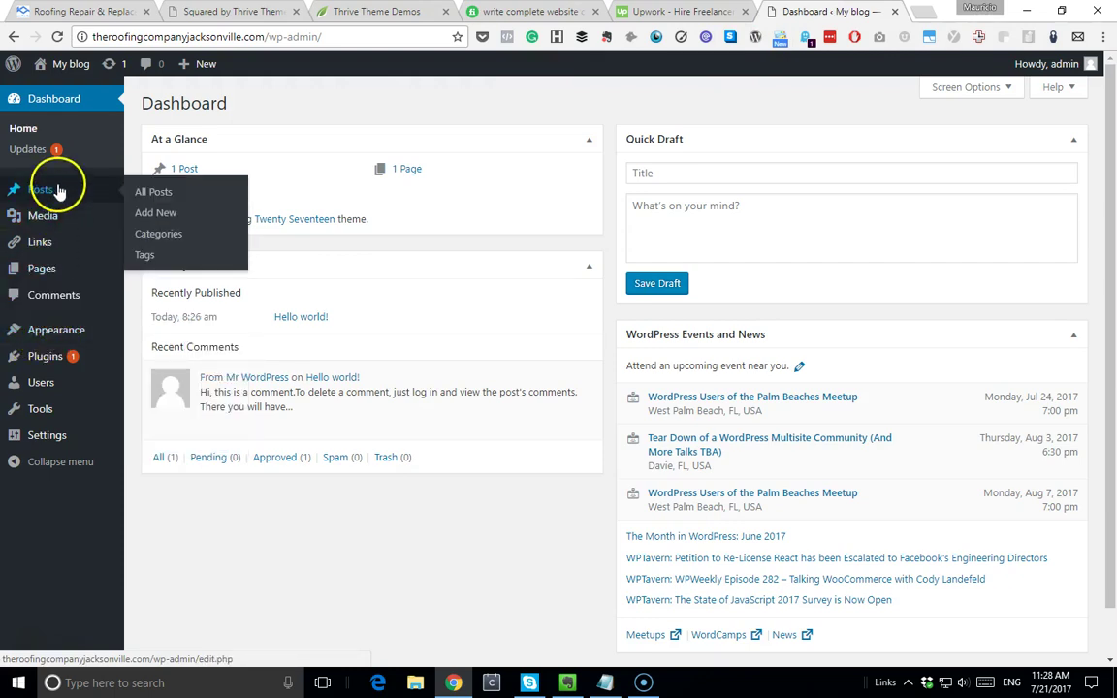
{"action": "mouse_move", "coordinate": [66, 402]}
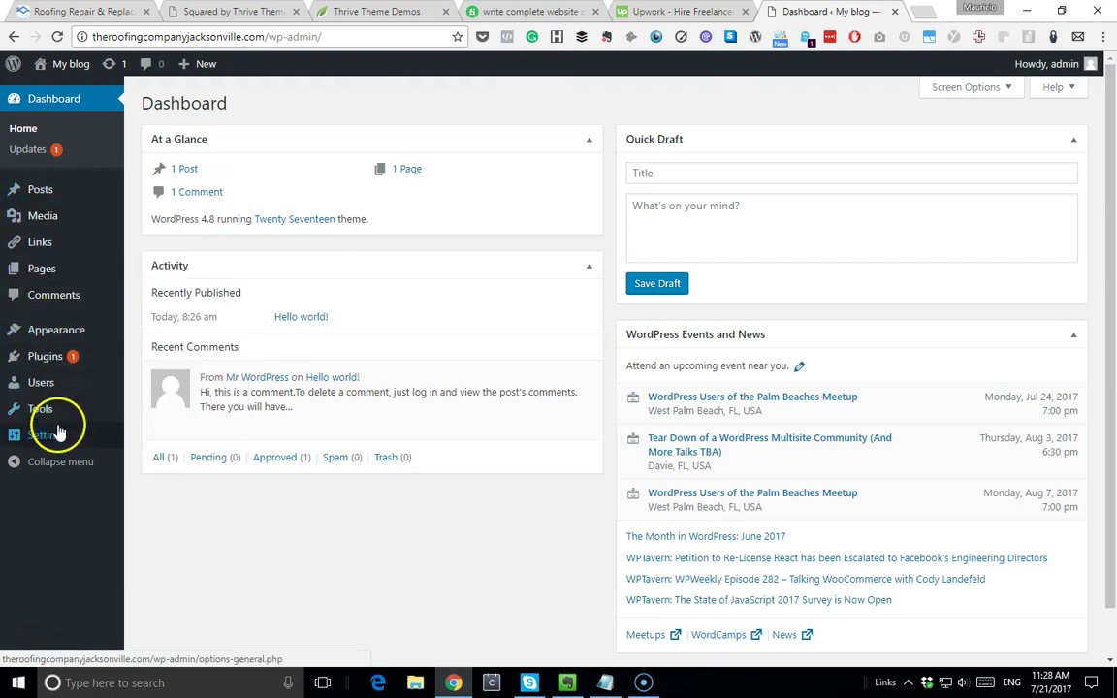
{"action": "mouse_move", "coordinate": [57, 435]}
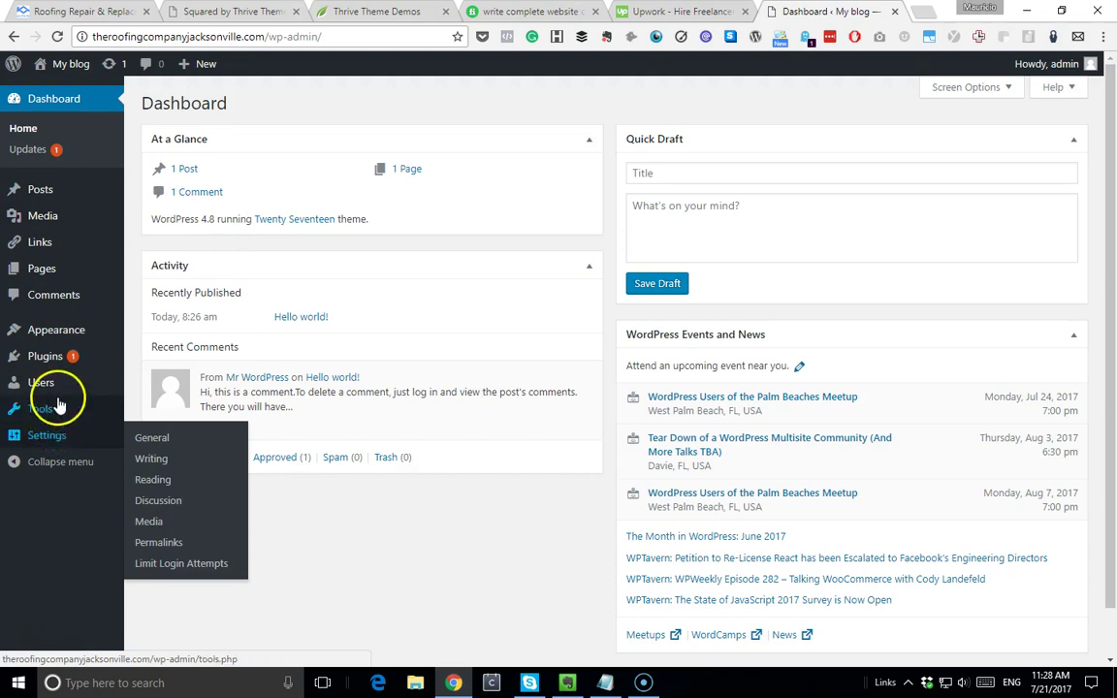
{"action": "mouse_move", "coordinate": [58, 332]}
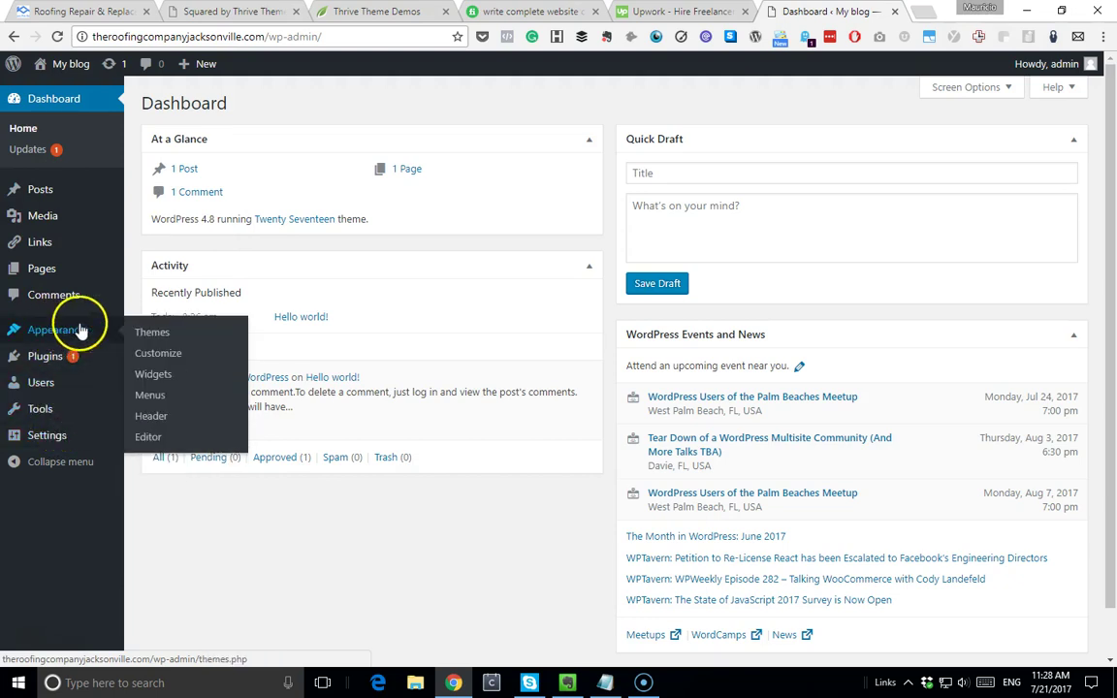
{"action": "left_click", "coordinate": [151, 332]}
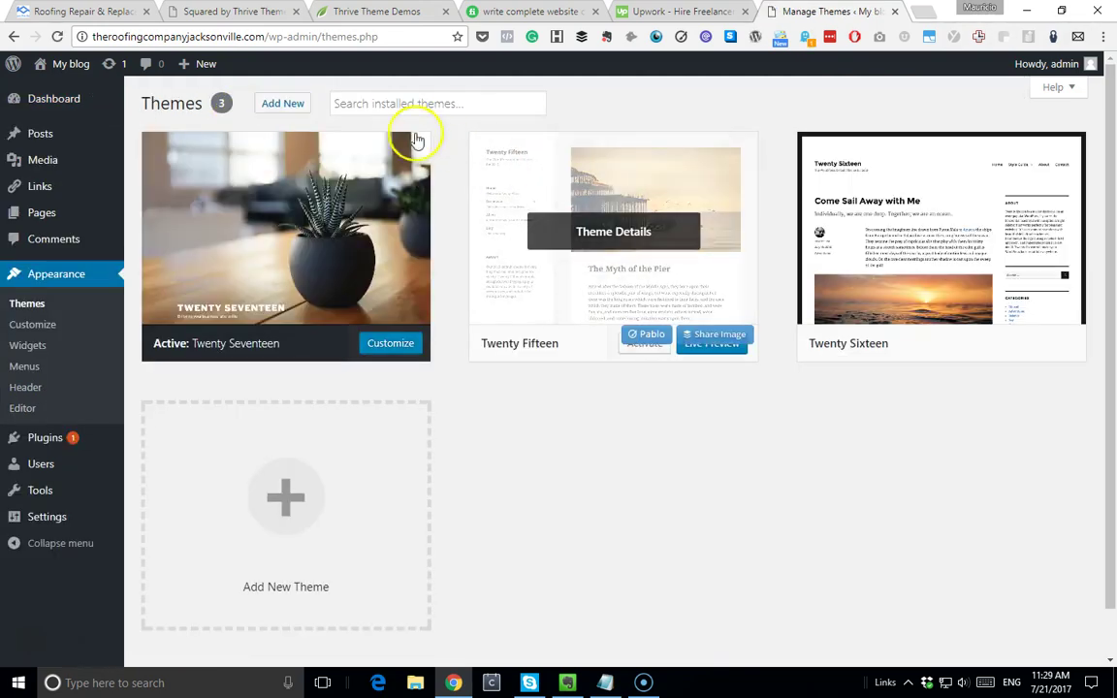
{"action": "left_click", "coordinate": [283, 103]}
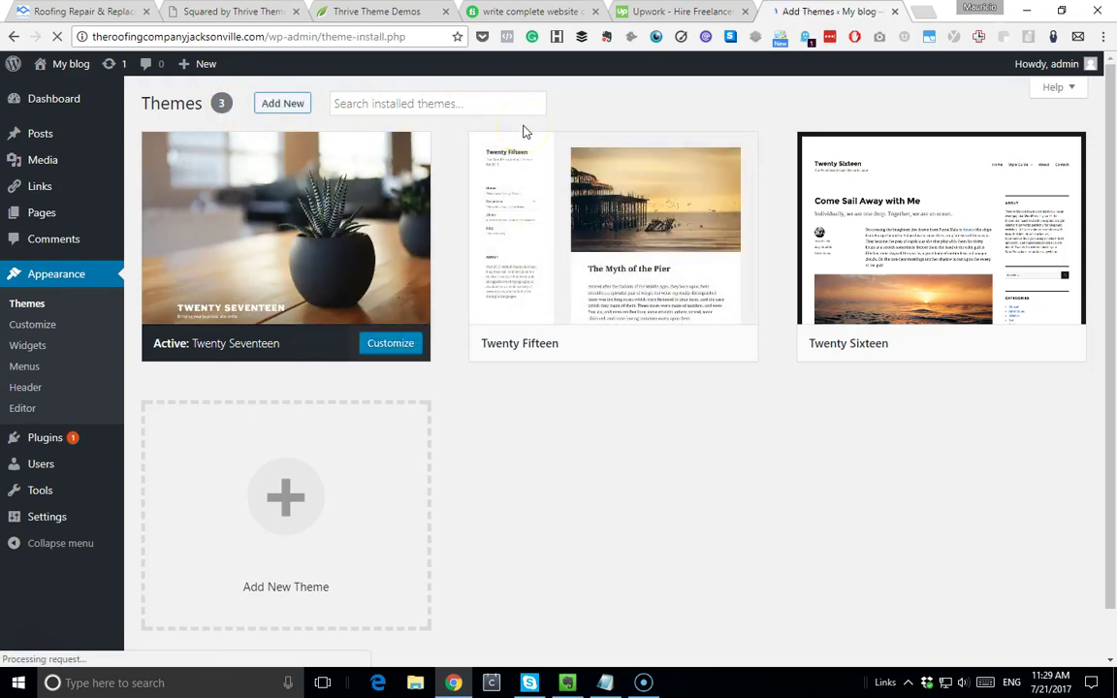
{"action": "left_click", "coordinate": [486, 182]}
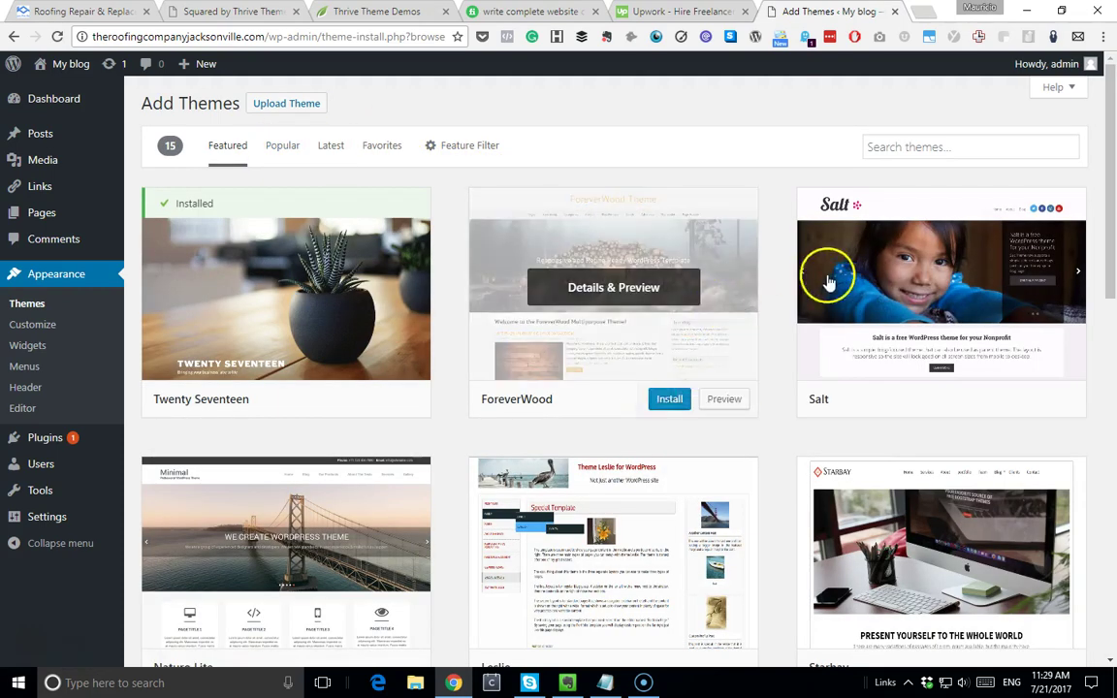
{"action": "left_click", "coordinate": [296, 107]}
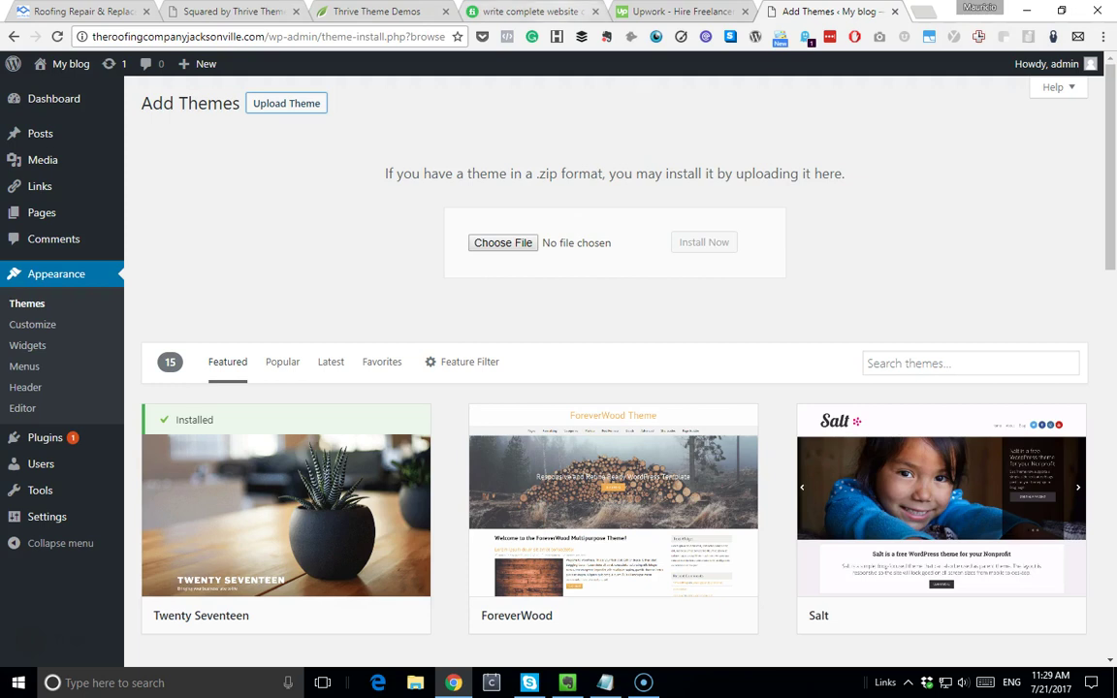
Switch to Upwork, log in with the account username and password, and start a new job posting.
{"action": "left_click", "coordinate": [678, 12]}
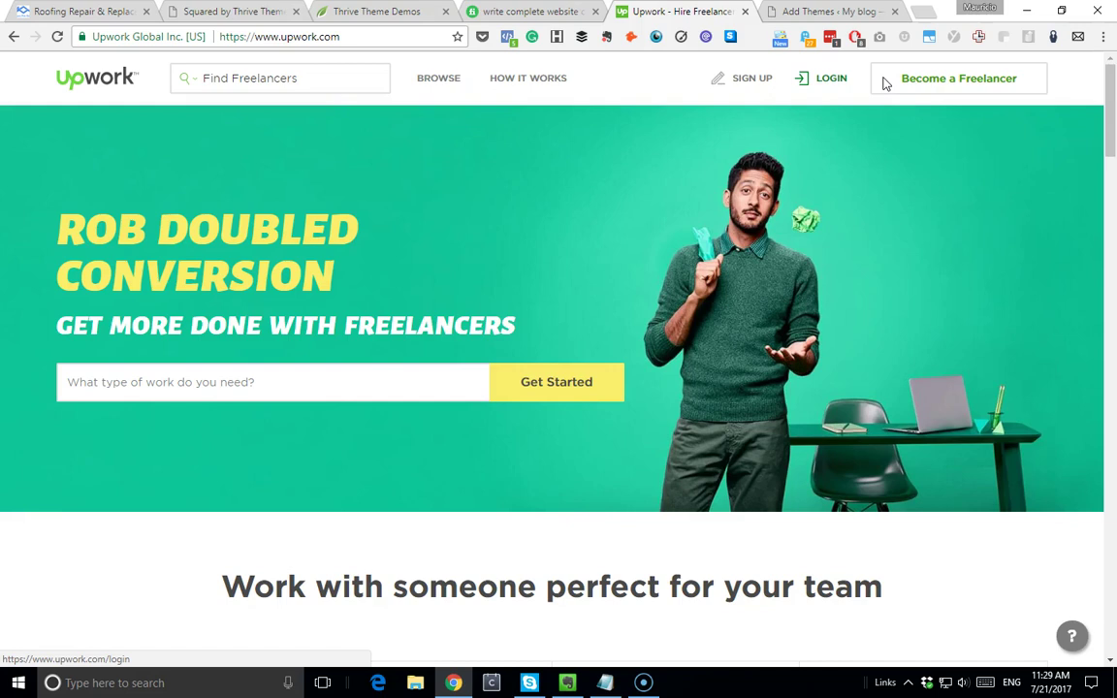
{"action": "left_click", "coordinate": [830, 77]}
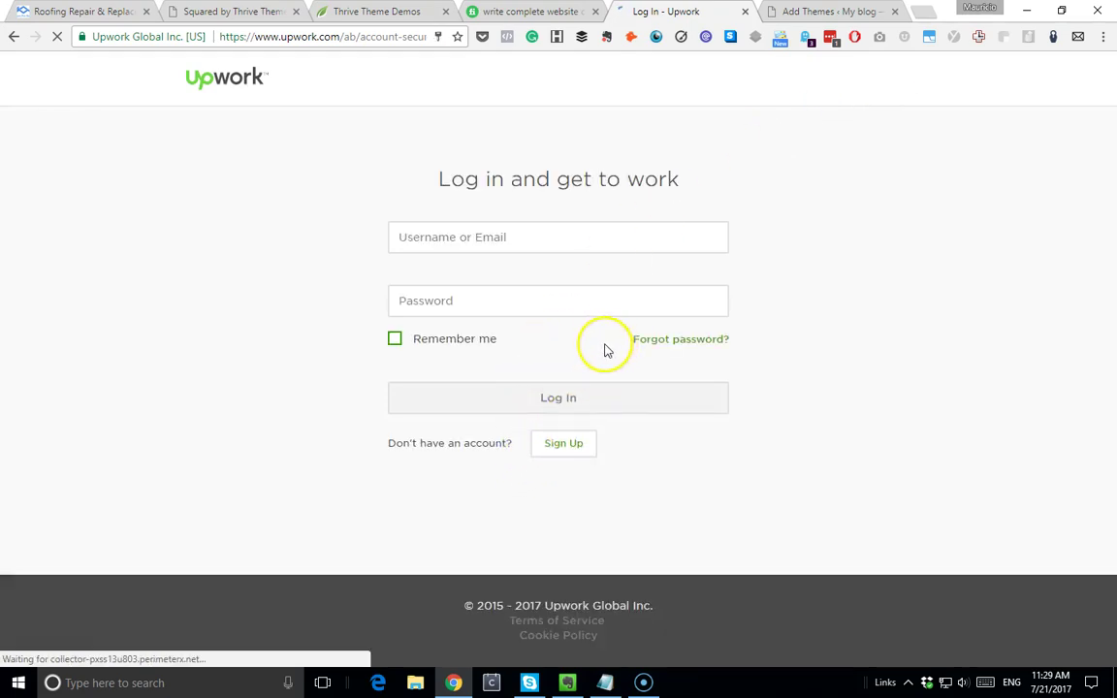
{"action": "left_click", "coordinate": [578, 403]}
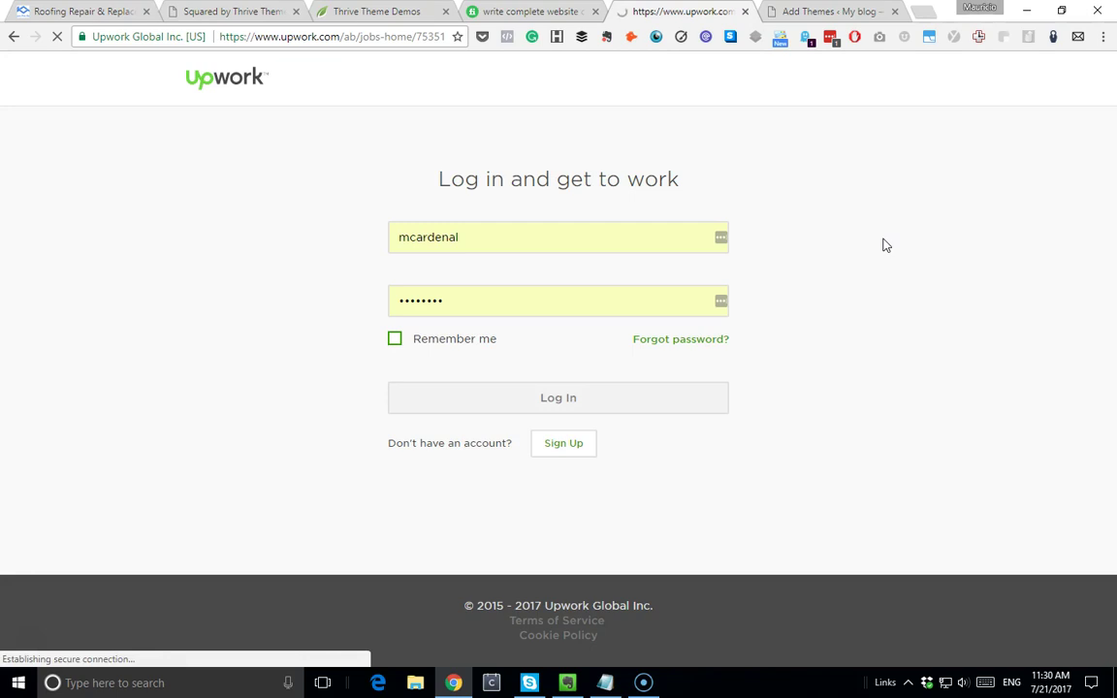
{"action": "left_click", "coordinate": [881, 237]}
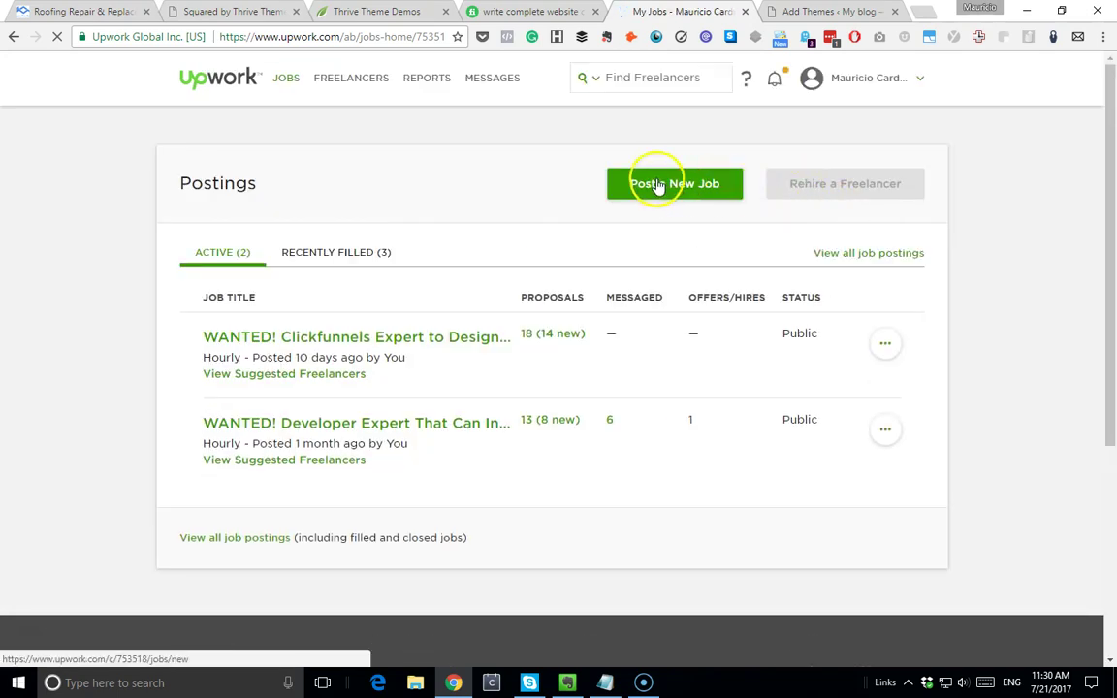
{"action": "left_click", "coordinate": [658, 187]}
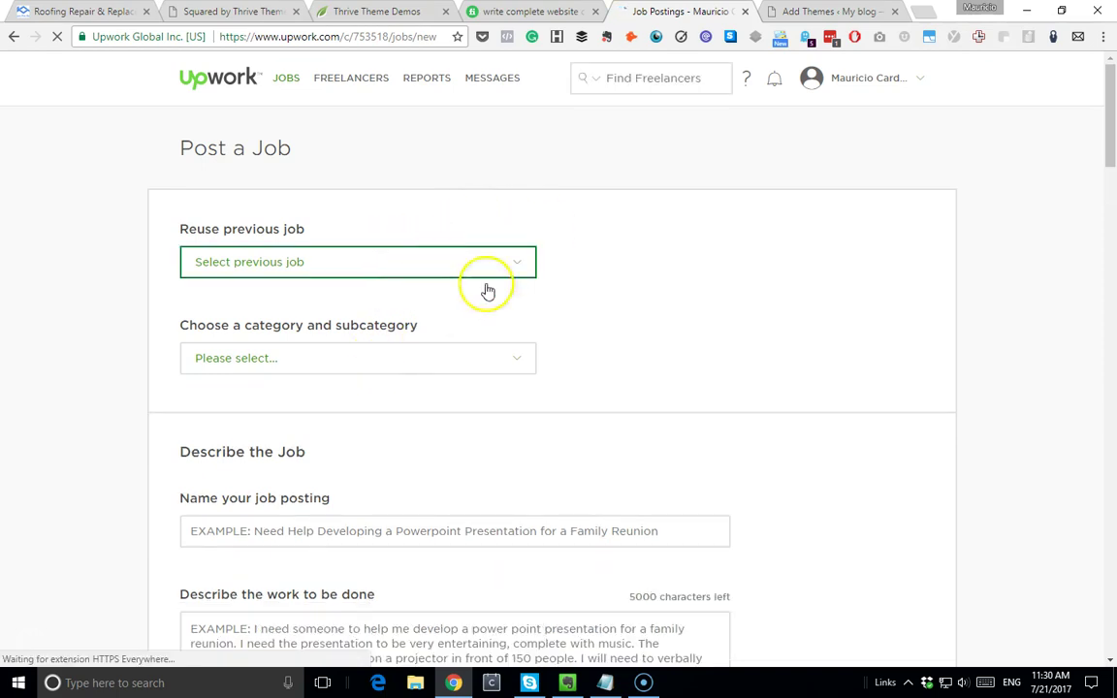
Set the job's category to Web, Mobile & Software Dev with the Web Development subcategory.
{"action": "left_click", "coordinate": [373, 359]}
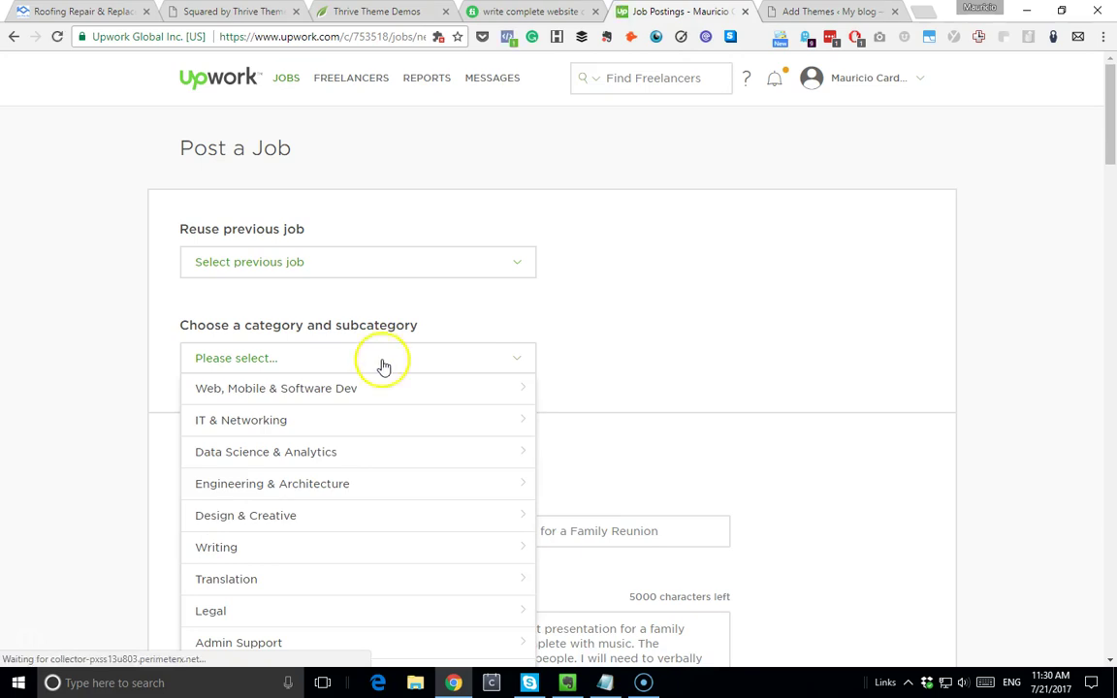
{"action": "scroll", "coordinate": [384, 366], "scroll_direction": "down", "scroll_amount": 1}
{"action": "left_click", "coordinate": [391, 336]}
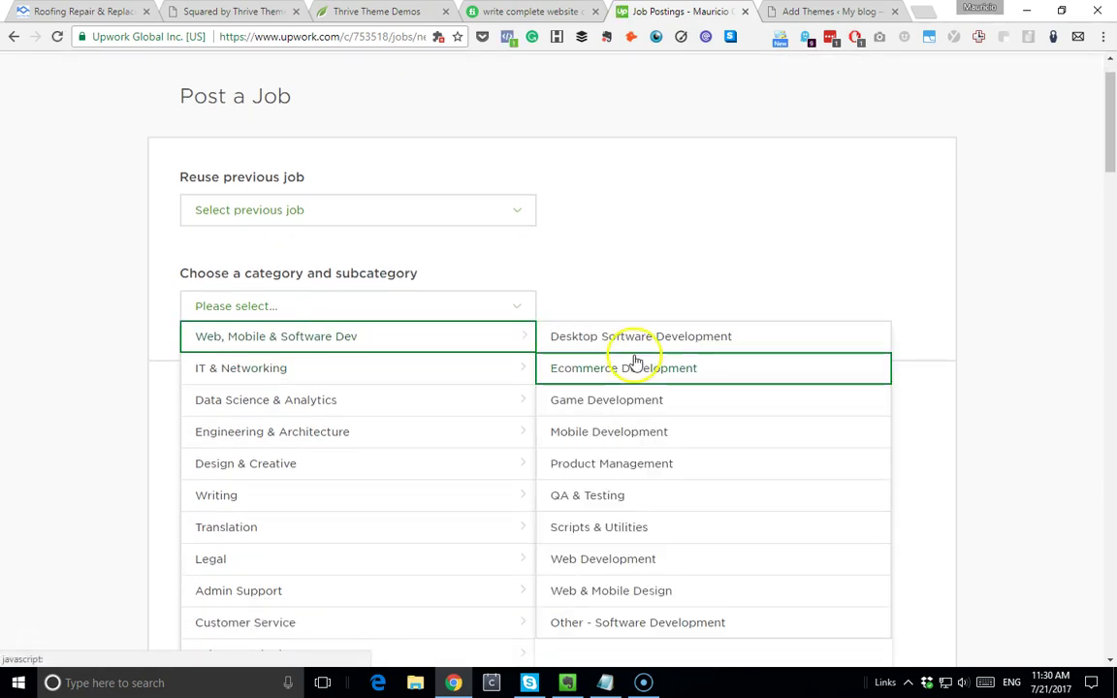
{"action": "left_click", "coordinate": [598, 595]}
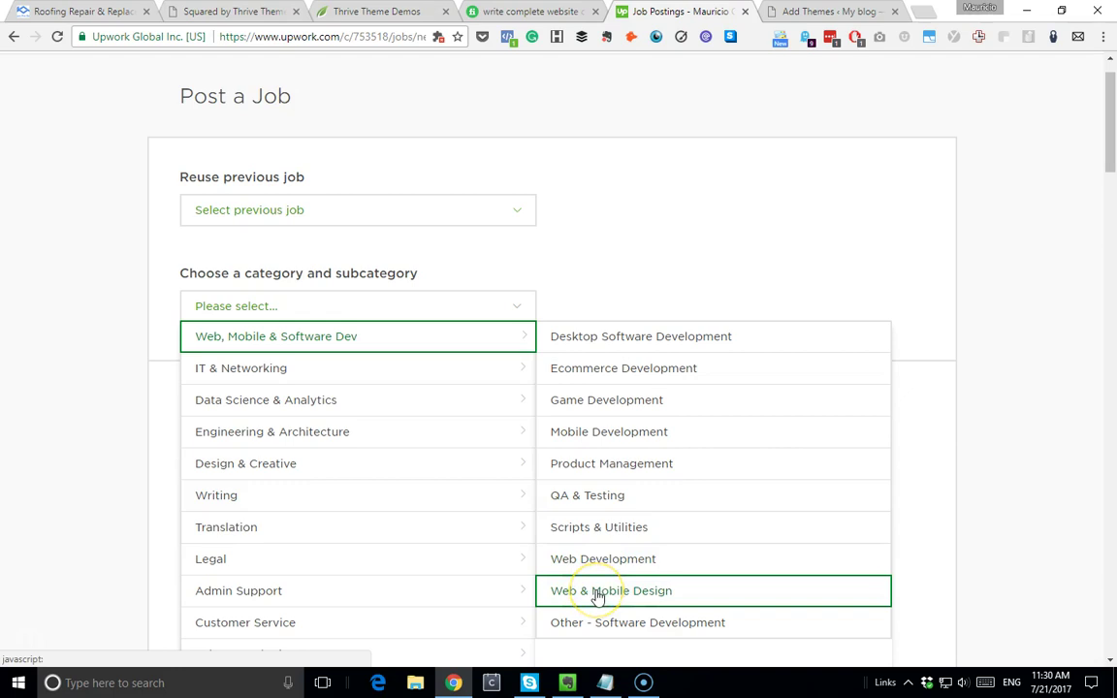
{"action": "left_click", "coordinate": [593, 567]}
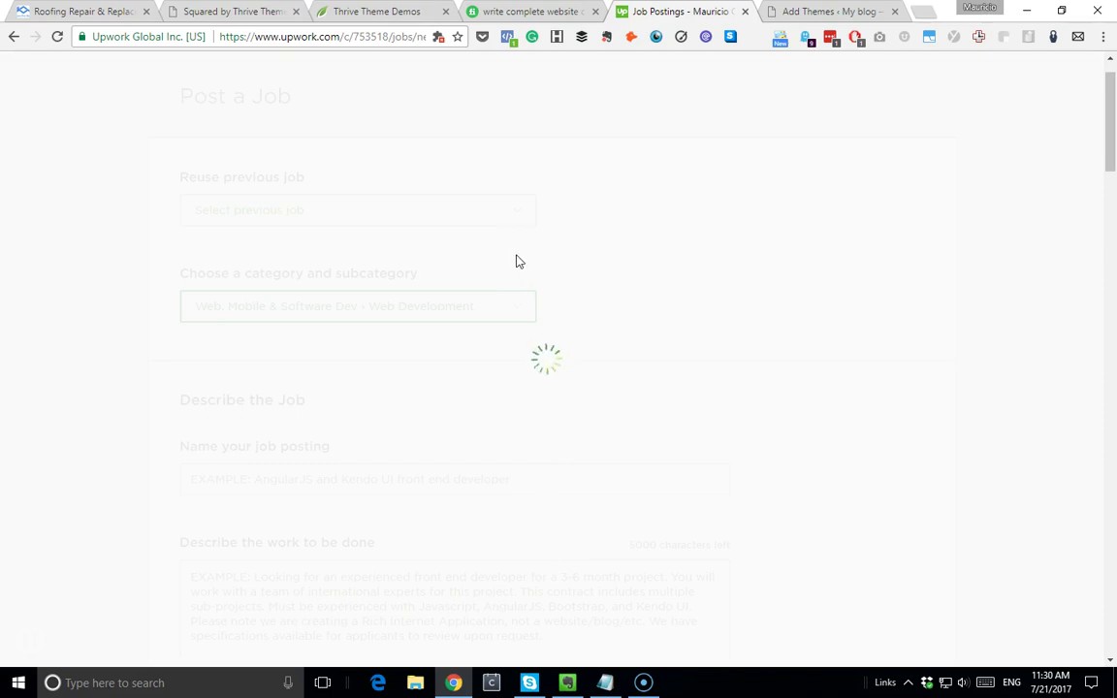
Name the job posting "WANTED! Wordpress Expert To Build A Website".
{"action": "scroll", "coordinate": [516, 259], "scroll_direction": "down", "scroll_amount": 2}
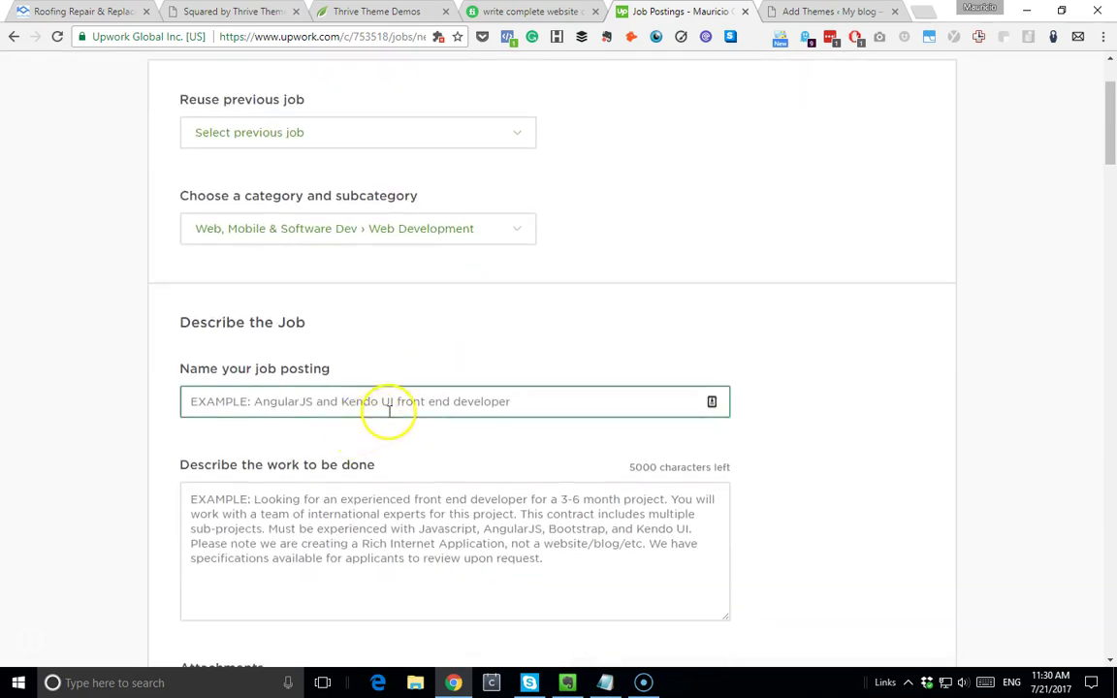
{"action": "scroll", "coordinate": [432, 379], "scroll_direction": "down", "scroll_amount": 2}
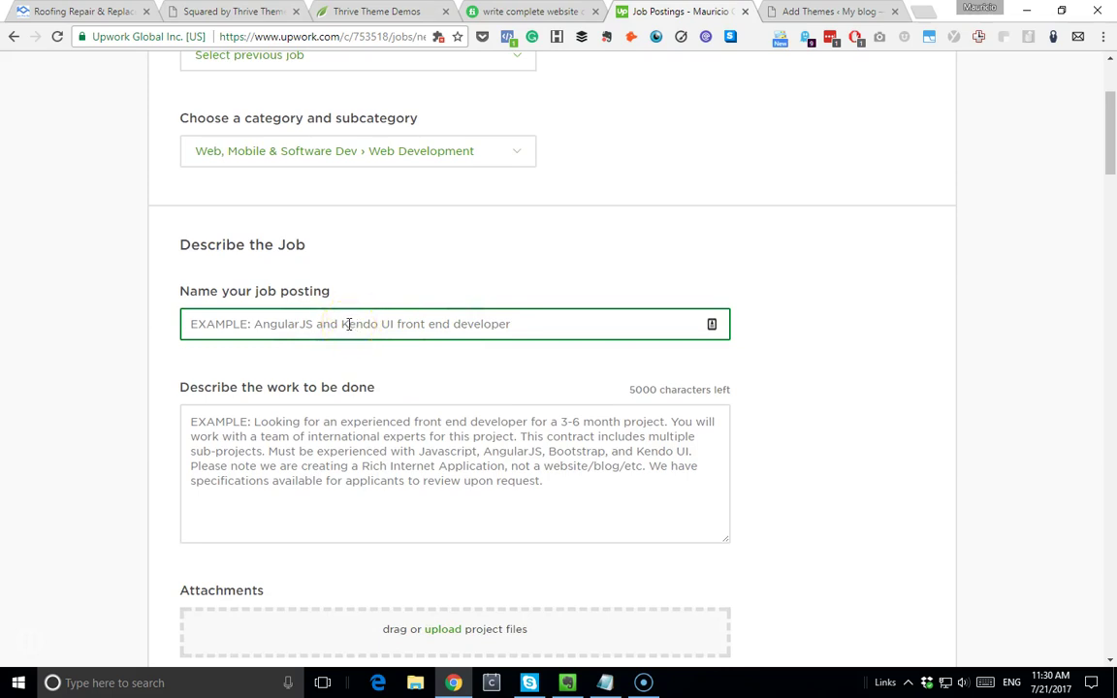
{"action": "left_click", "coordinate": [342, 325]}
{"action": "type", "text": "W"}
{"action": "key", "text": "BackSpace"}
{"action": "type", "text": "WA"}
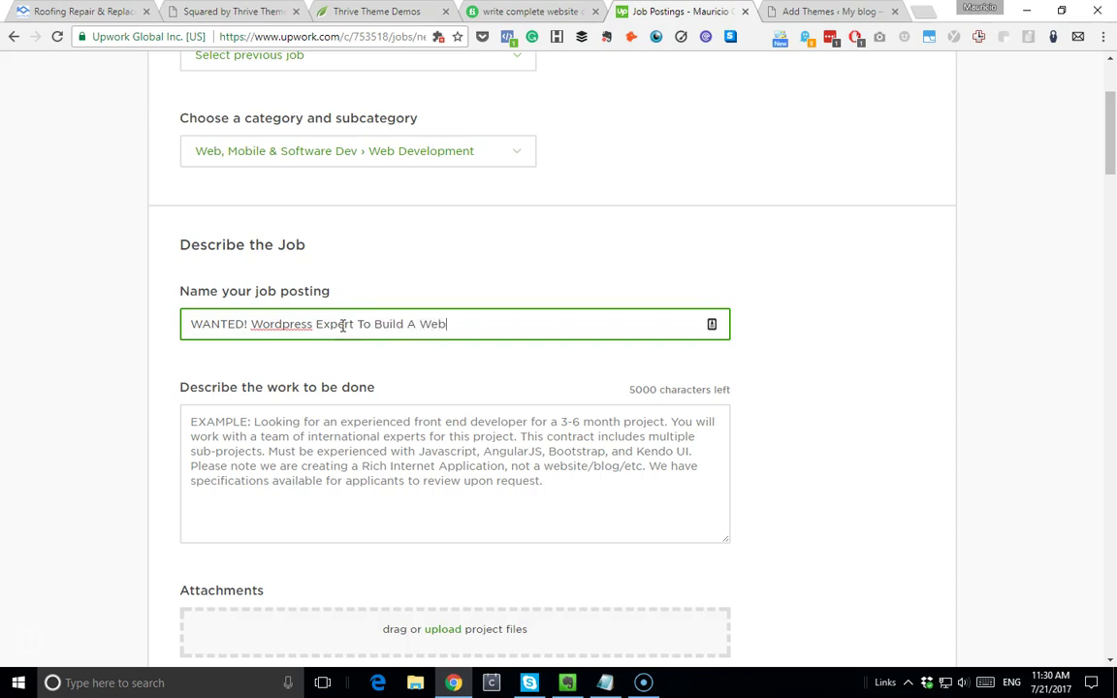
Describe the work as a Wordpress Expert creating a website with my Wordpress theme, modeling a given website using my logo, branding, and content.
{"action": "left_click", "coordinate": [327, 428]}
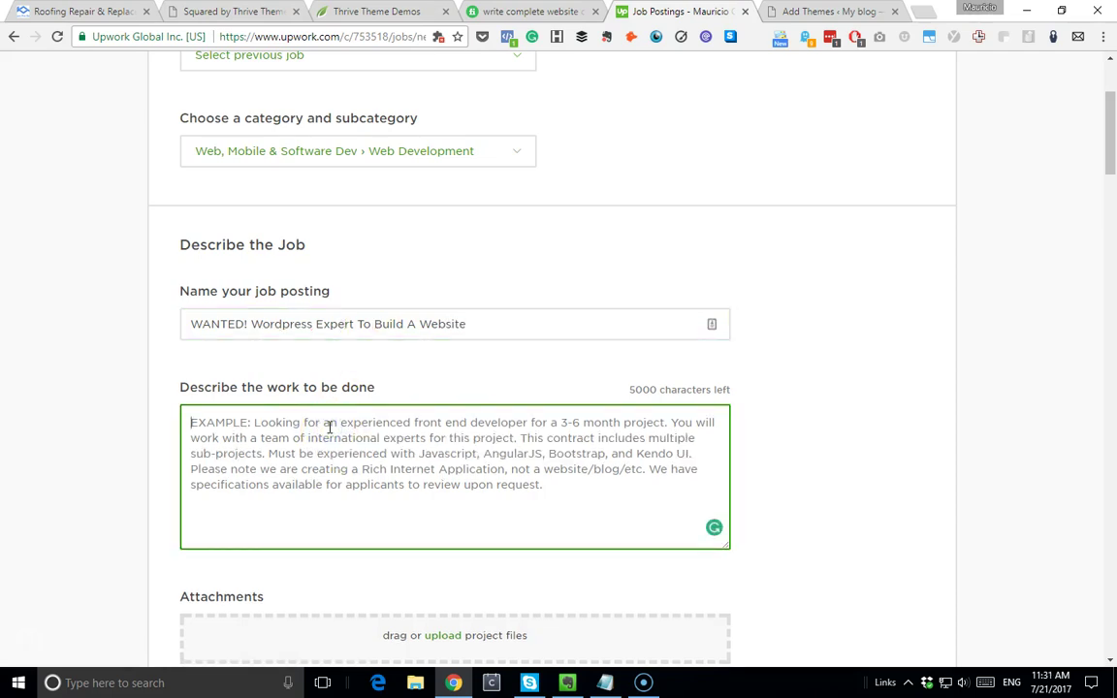
{"action": "type", "text": "Hi"}
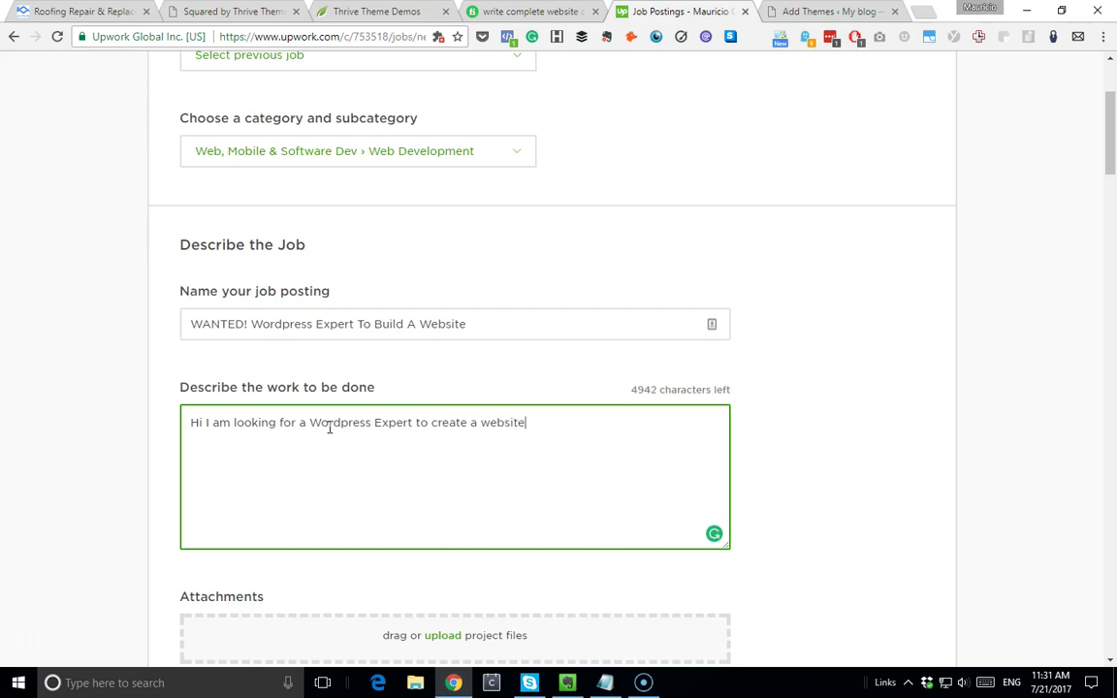
{"action": "type", "text": "I have the them"}
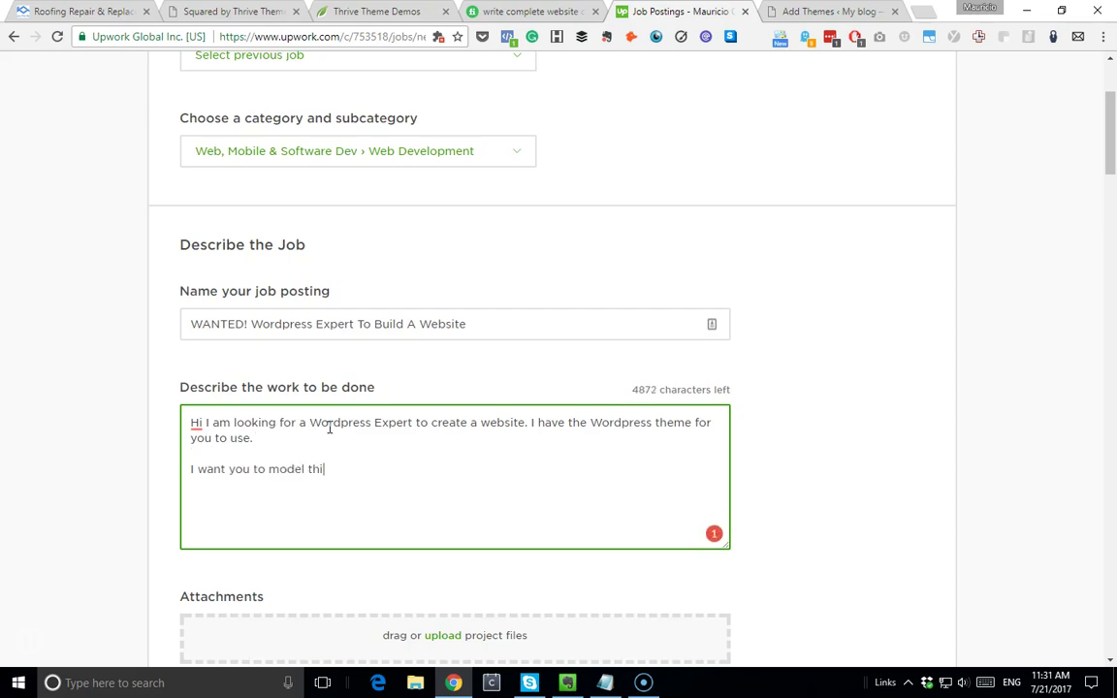
{"action": "type", "text": "using my logo, branding"}
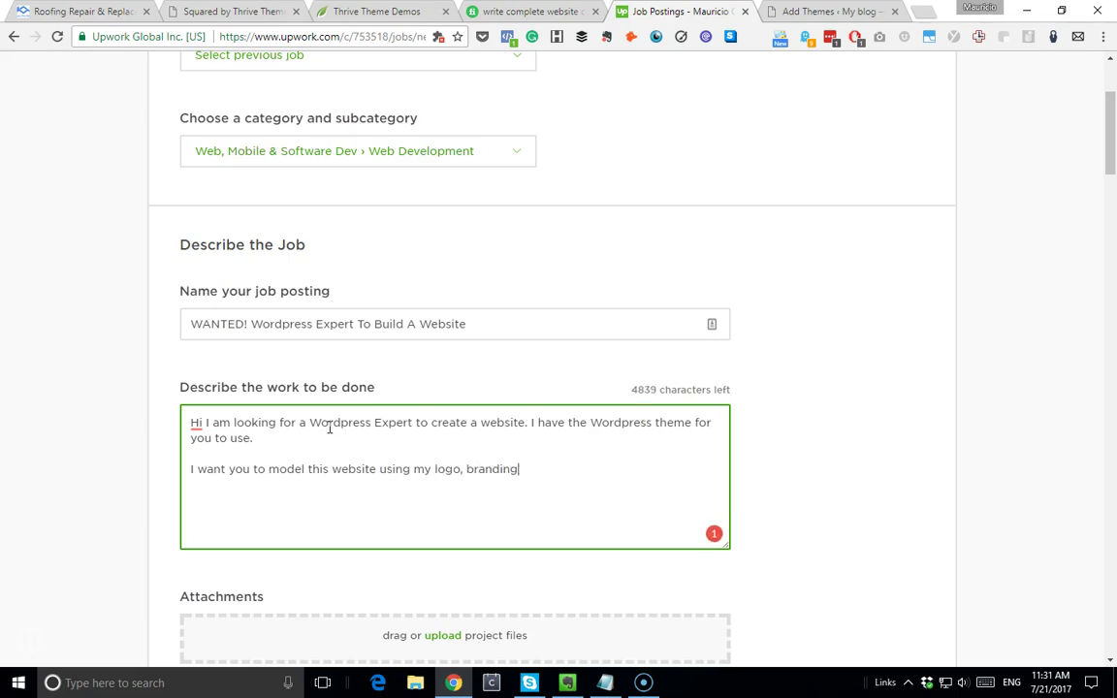
{"action": "type", "text": "content."}
Copy the Ashburn Pro Roofing site's address and paste it on its own line below the text in the Upwork job description.
{"action": "left_click", "coordinate": [82, 11]}
{"action": "left_click", "coordinate": [247, 36]}
{"action": "key", "text": "ctrl+c"}
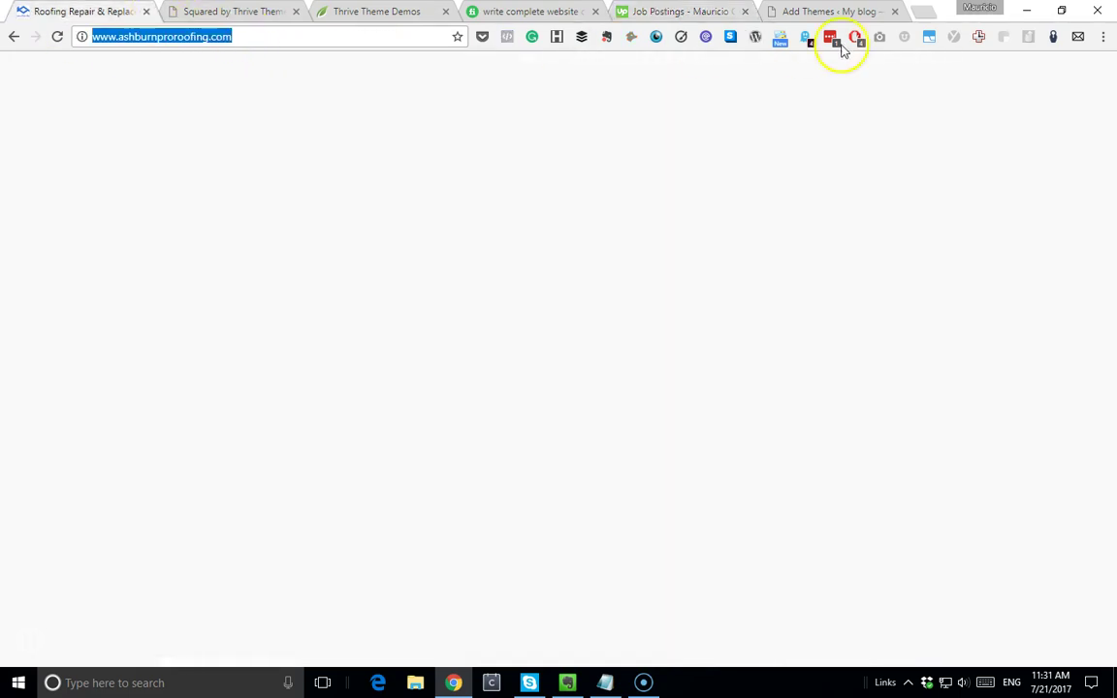
{"action": "left_click", "coordinate": [824, 11]}
{"action": "left_click", "coordinate": [635, 11]}
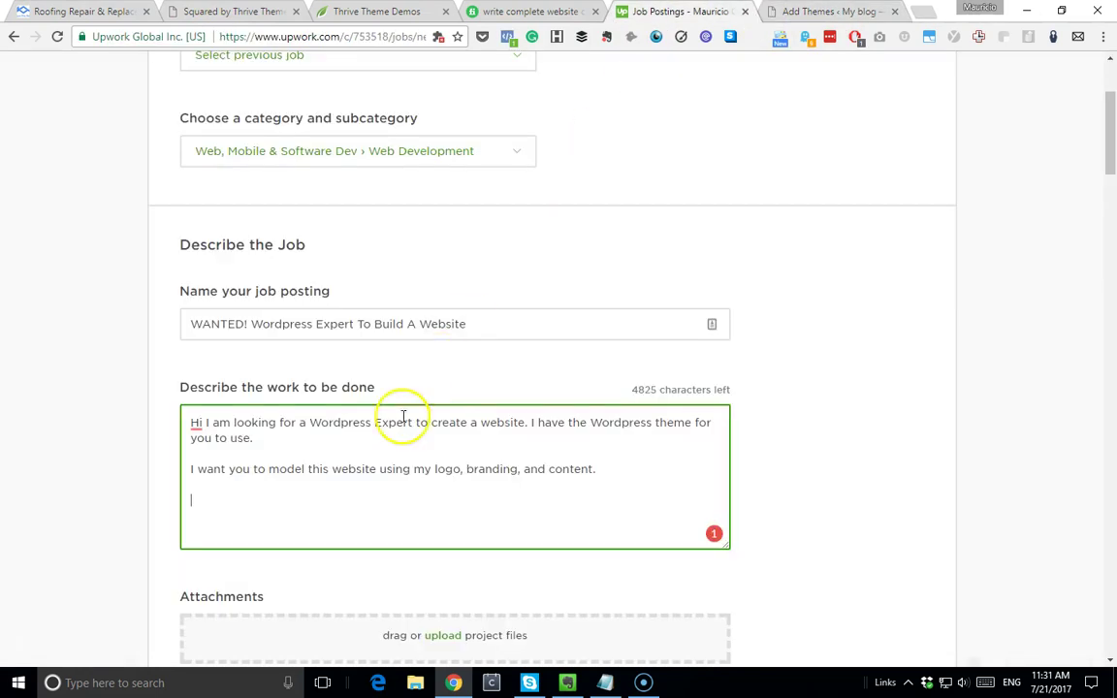
{"action": "key", "text": "ctrl+v"}
{"action": "key", "text": "Return"}
{"action": "key", "text": "Return"}
Add to the description: "I will provide the content for you. All you need to do is model the theme. It should not take more than a few hours for this to be completed.".
{"action": "scroll", "coordinate": [572, 478], "scroll_direction": "down", "scroll_amount": 3}
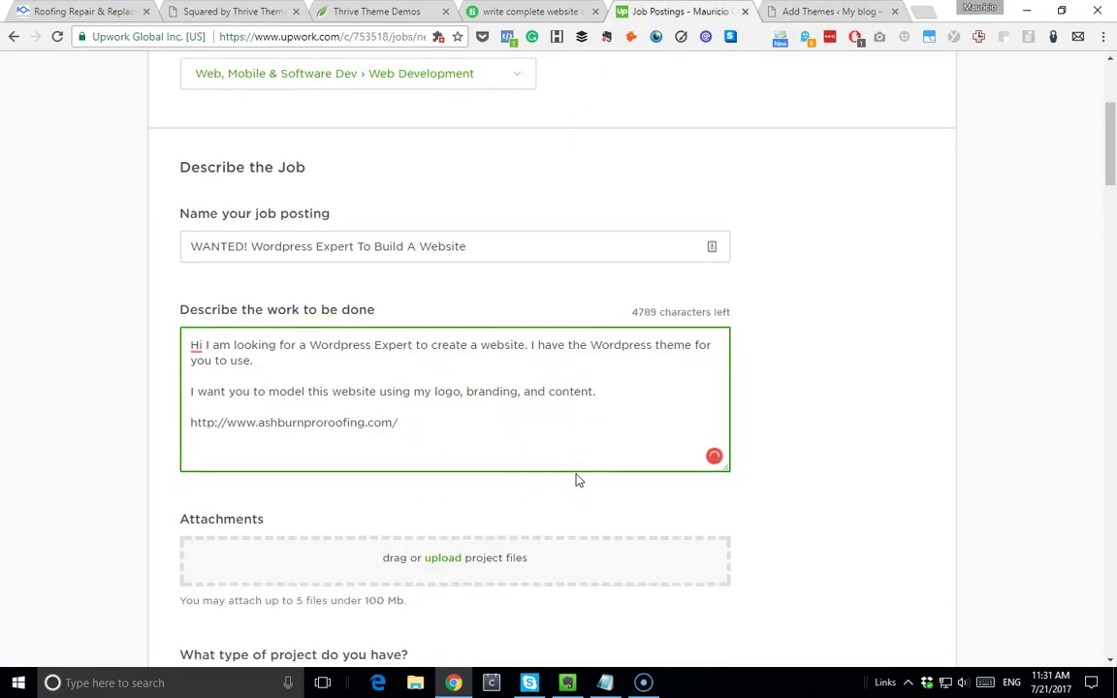
{"action": "left_click", "coordinate": [606, 388]}
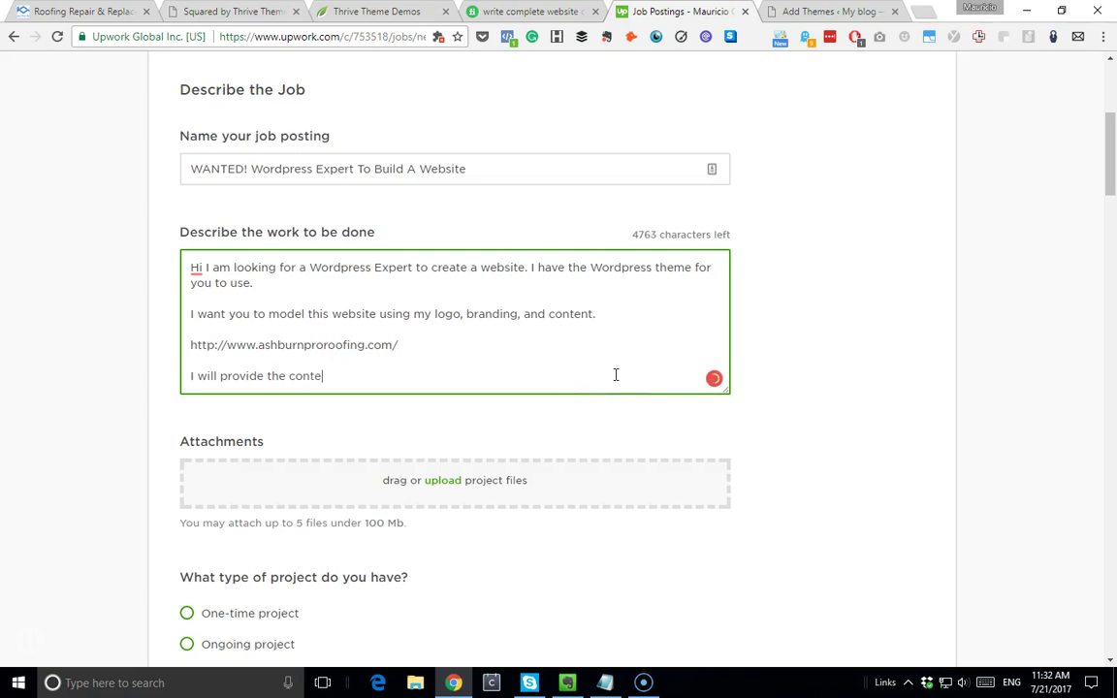
{"action": "type", "text": "for you. All you need to do is model the theme. It should n"}
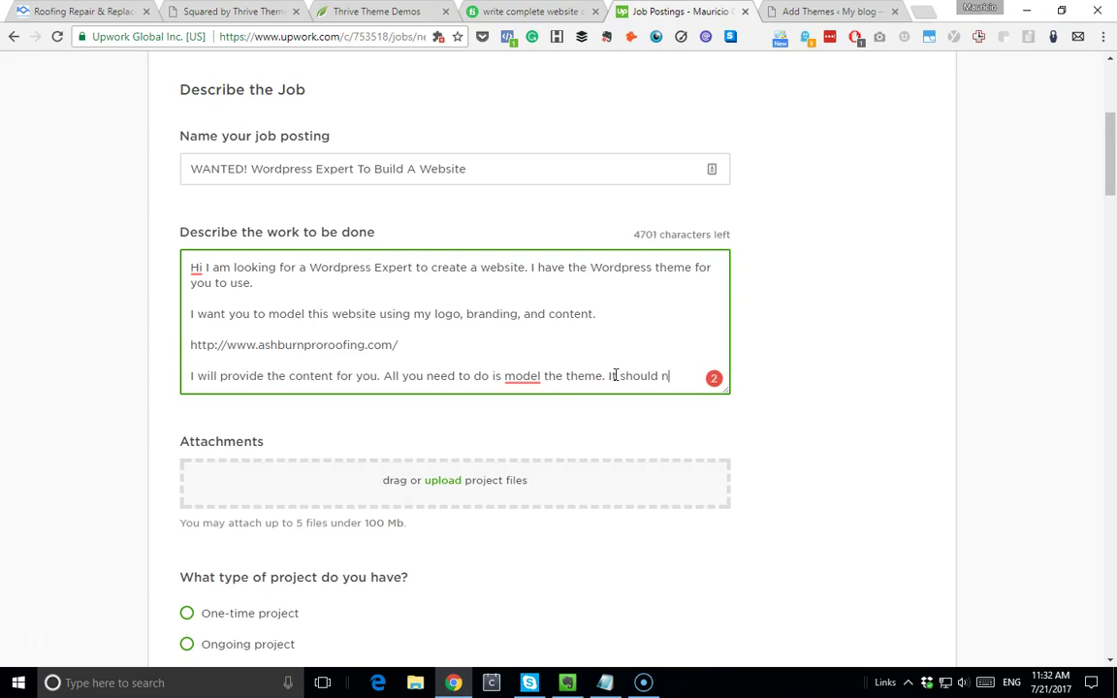
{"action": "type", "text": "ot take more "}
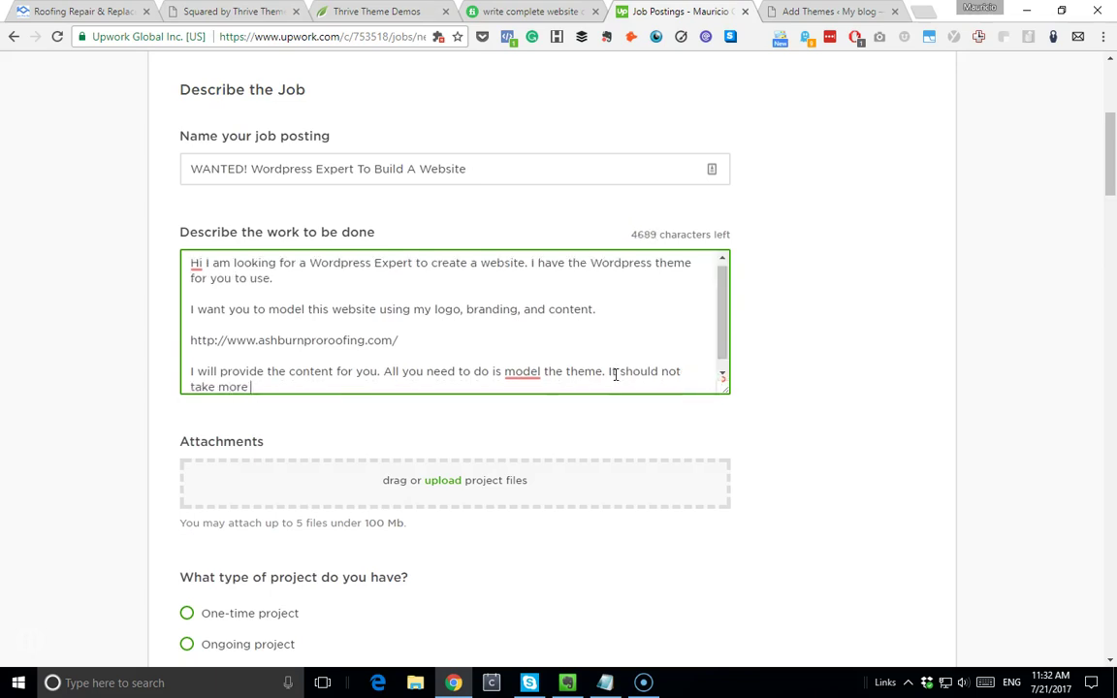
{"action": "type", "text": "than a few hours"}
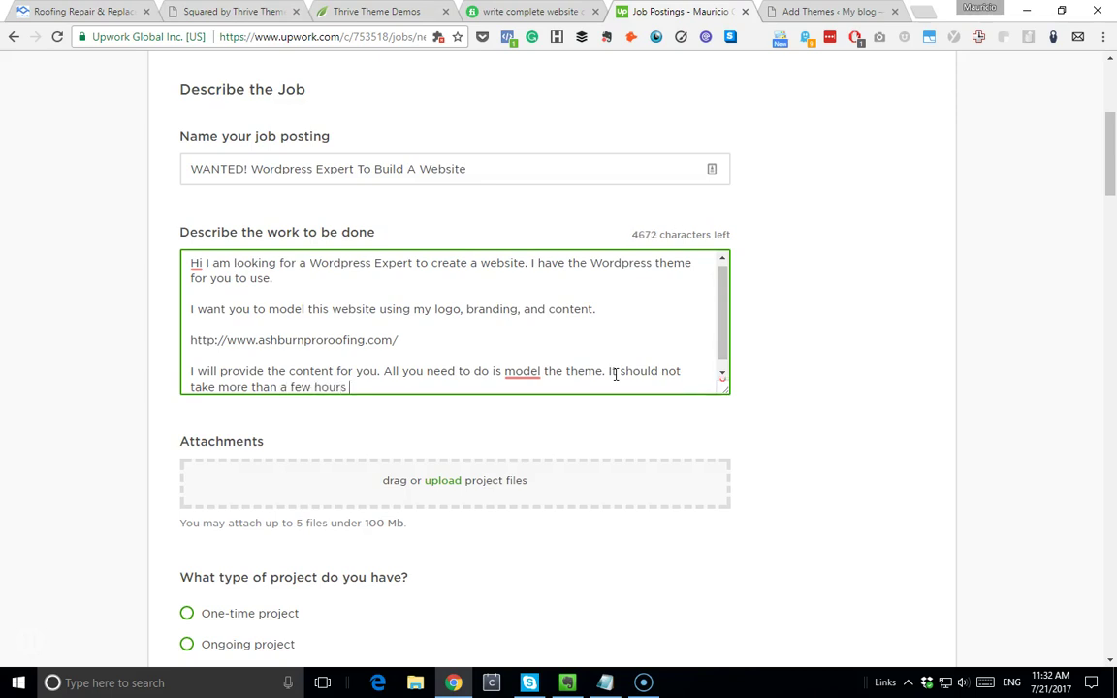
{"action": "type", "text": " for this to be completed."}
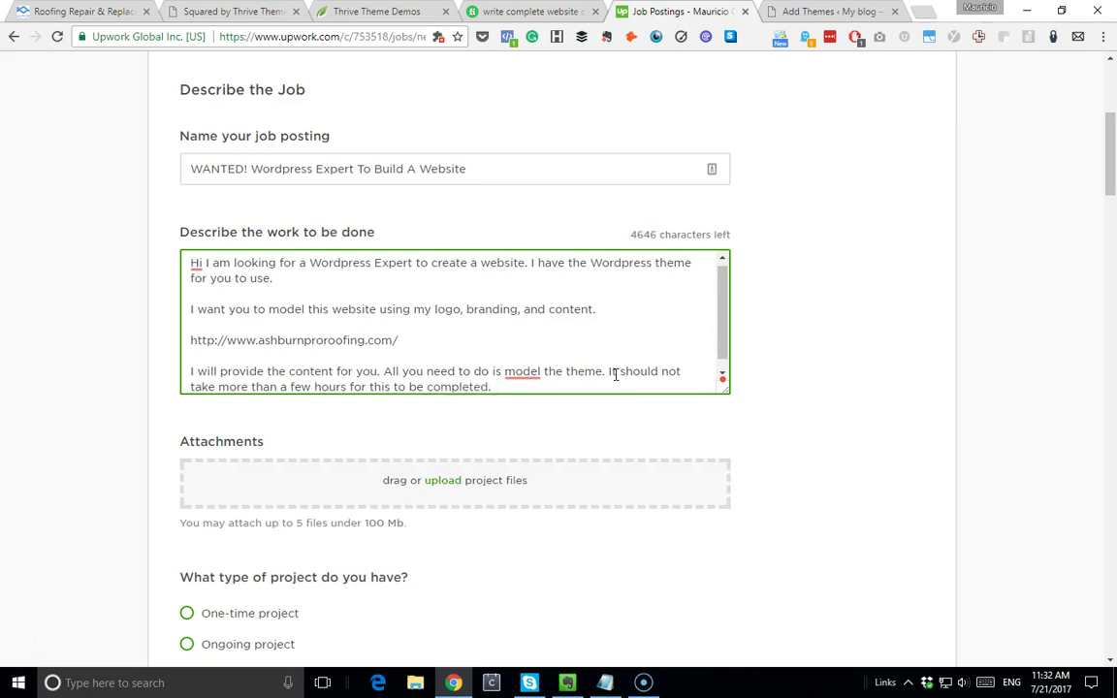
Correct the description's last paragraph to read "All you need to do is to model the theme".
{"action": "left_click", "coordinate": [502, 372]}
{"action": "type", "text": "to"}
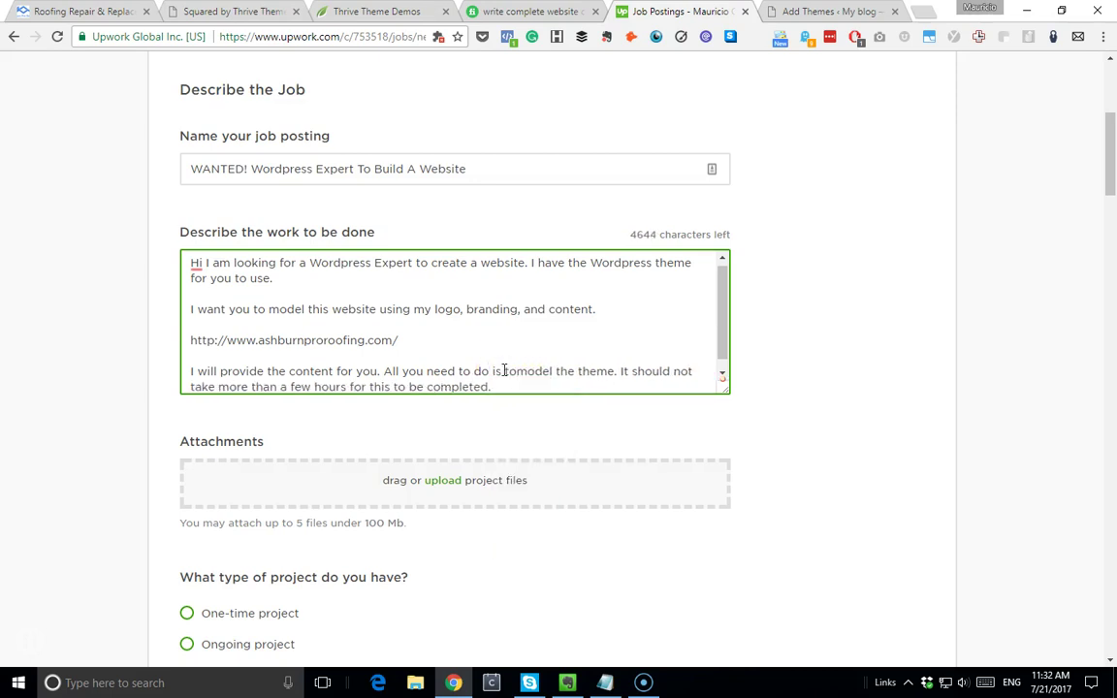
{"action": "scroll", "coordinate": [720, 336], "scroll_direction": "down", "scroll_amount": 2}
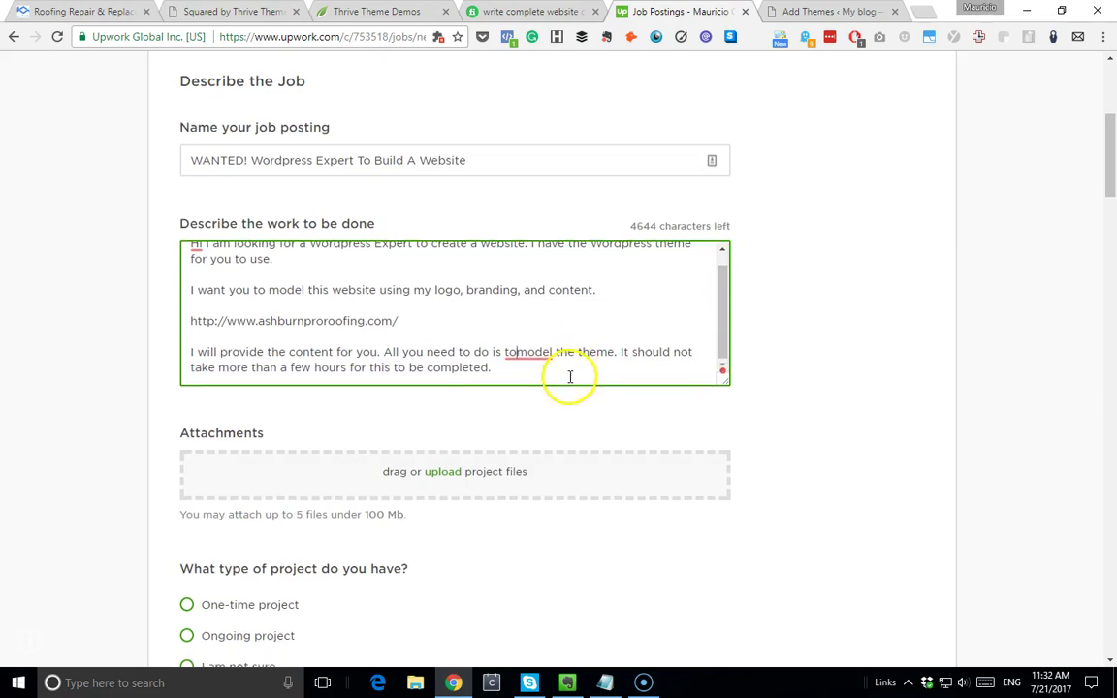
{"action": "scroll", "coordinate": [569, 378], "scroll_direction": "down", "scroll_amount": 2}
{"action": "scroll", "coordinate": [581, 336], "scroll_direction": "up", "scroll_amount": 1}
{"action": "left_click", "coordinate": [517, 262]}
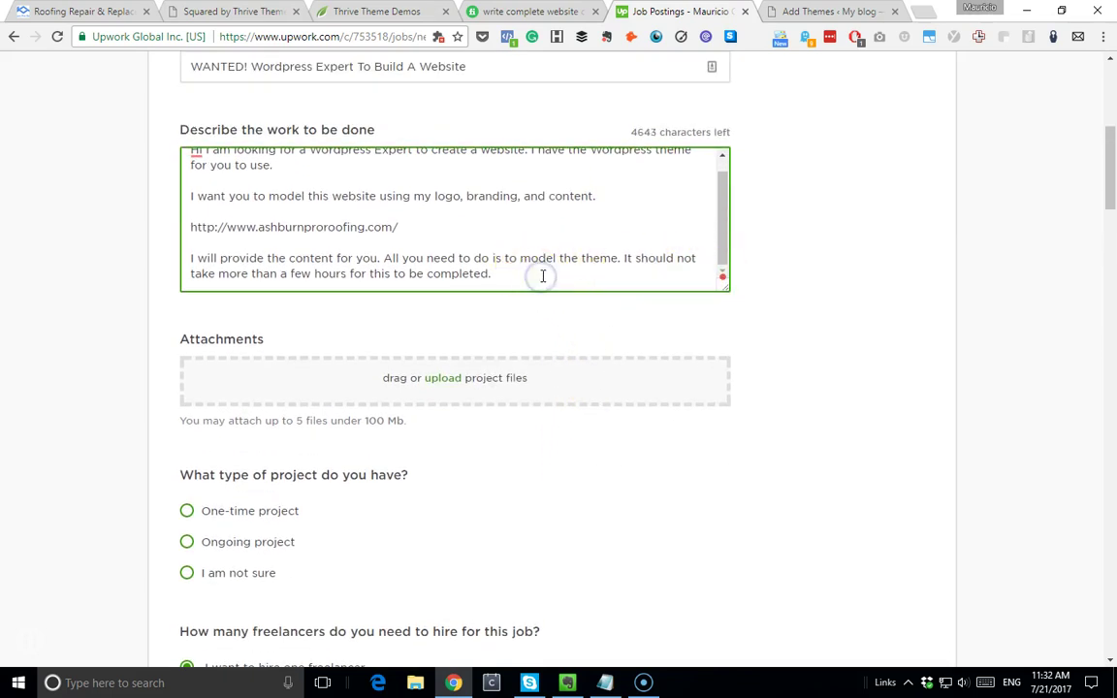
Set the project type to Ongoing project and mark the freelancer's work as Designer and Developer.
{"action": "scroll", "coordinate": [543, 277], "scroll_direction": "down", "scroll_amount": 3}
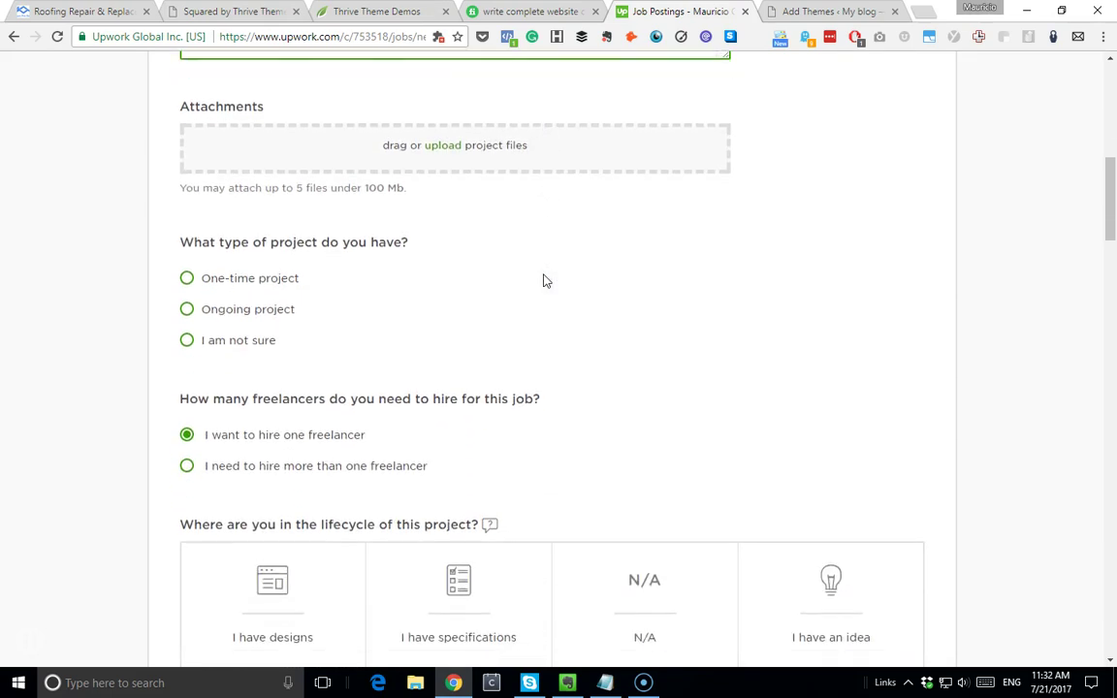
{"action": "left_click", "coordinate": [188, 309]}
{"action": "scroll", "coordinate": [378, 306], "scroll_direction": "down", "scroll_amount": 1}
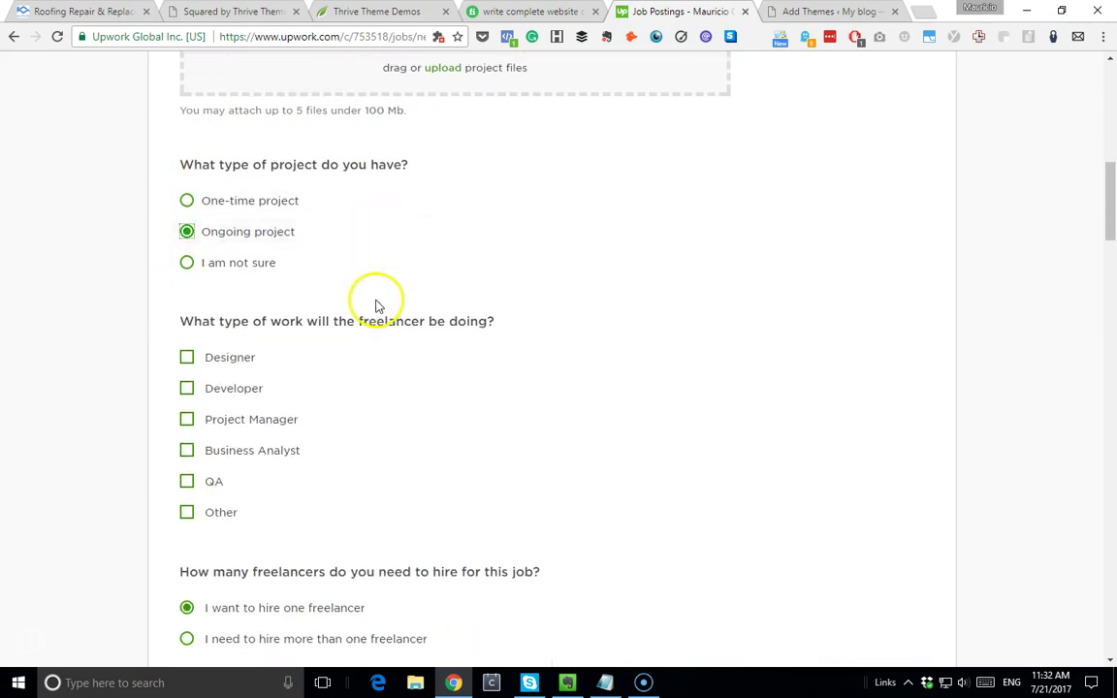
{"action": "scroll", "coordinate": [378, 306], "scroll_direction": "down", "scroll_amount": 1}
{"action": "left_click", "coordinate": [186, 278]}
{"action": "left_click", "coordinate": [191, 314]}
{"action": "scroll", "coordinate": [316, 340], "scroll_direction": "down", "scroll_amount": 1}
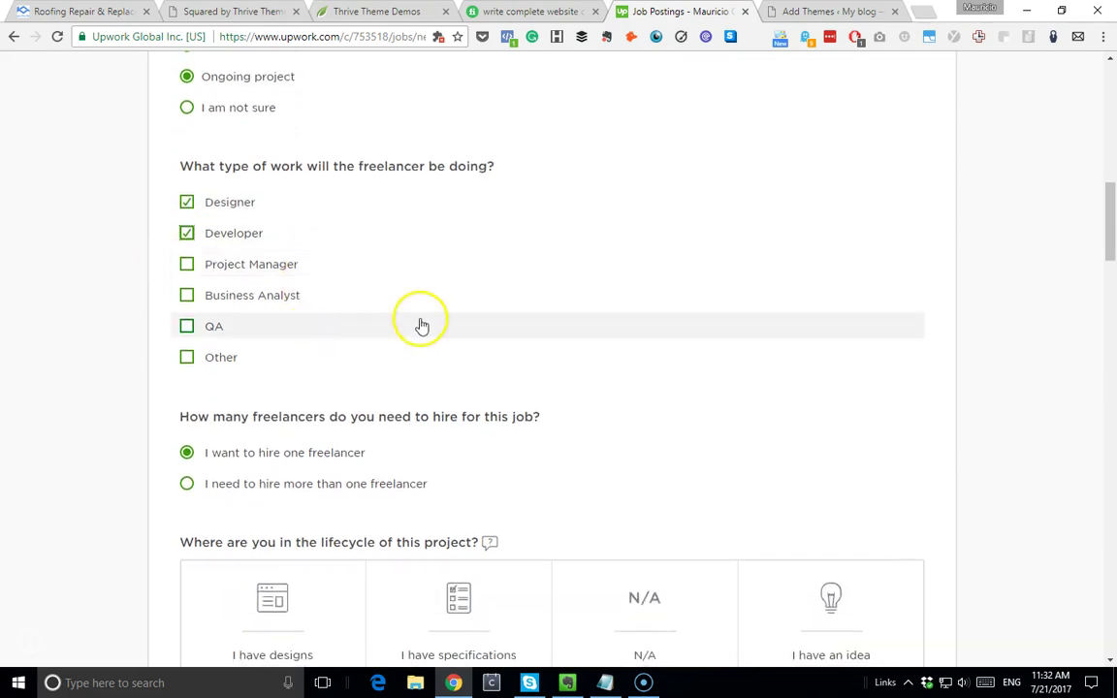
Set the project lifecycle to "I have specifications" and answer YES to having hired for this type of work.
{"action": "scroll", "coordinate": [422, 326], "scroll_direction": "down", "scroll_amount": 1}
{"action": "scroll", "coordinate": [411, 387], "scroll_direction": "down", "scroll_amount": 1}
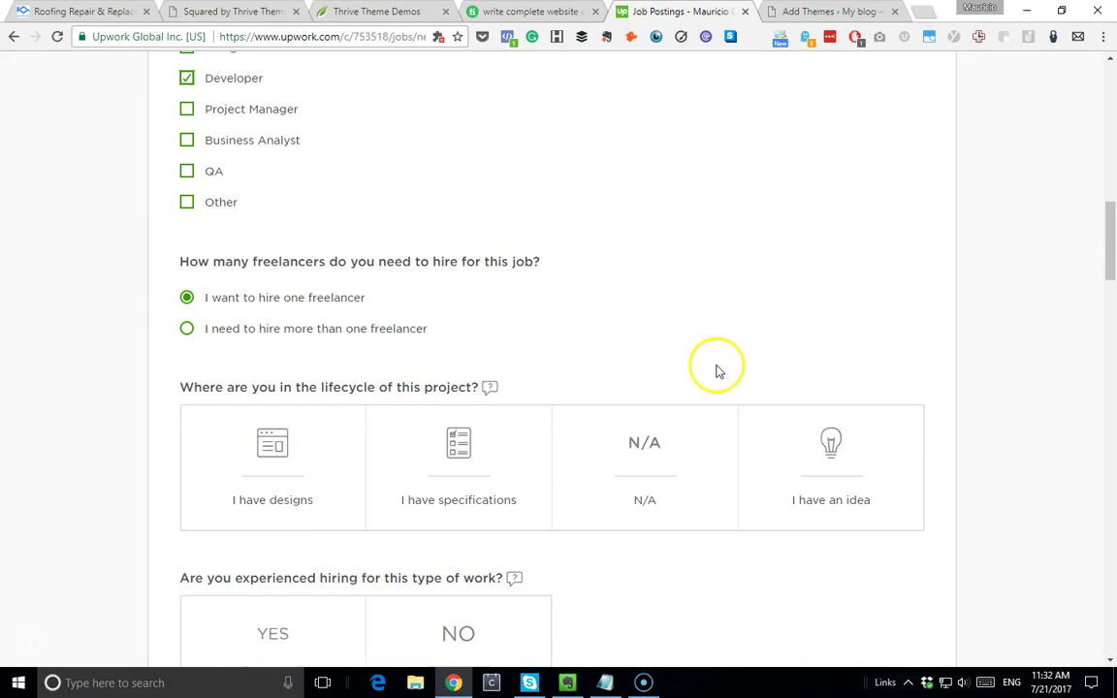
{"action": "scroll", "coordinate": [581, 441], "scroll_direction": "down", "scroll_amount": 1}
{"action": "left_click", "coordinate": [461, 386]}
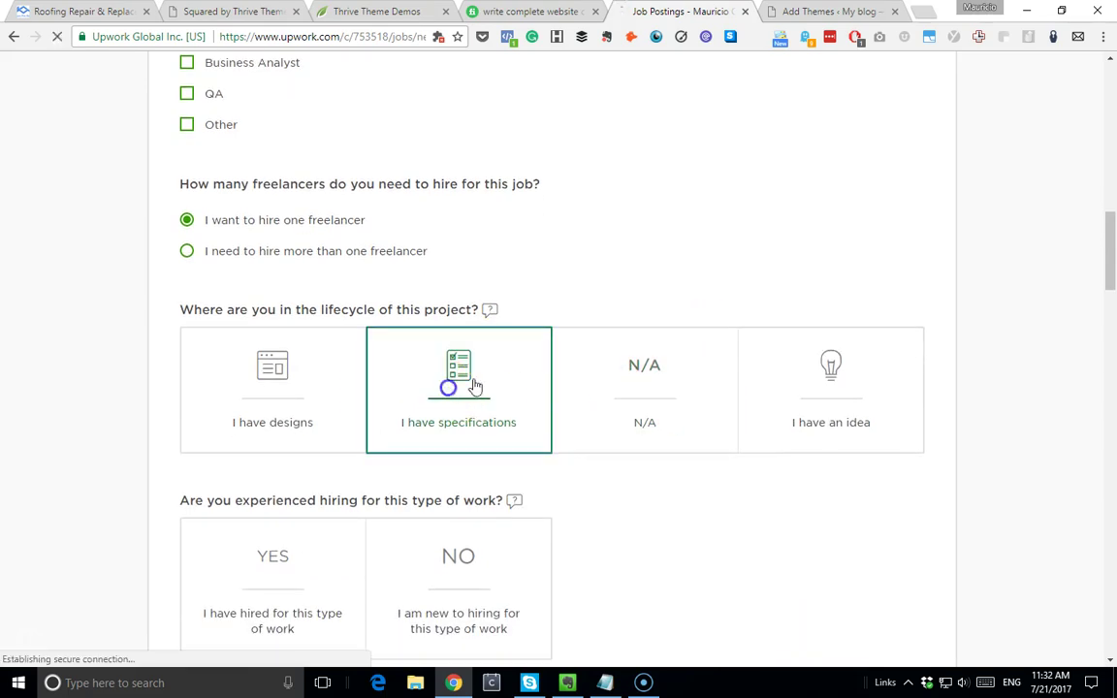
{"action": "scroll", "coordinate": [679, 276], "scroll_direction": "down", "scroll_amount": 1}
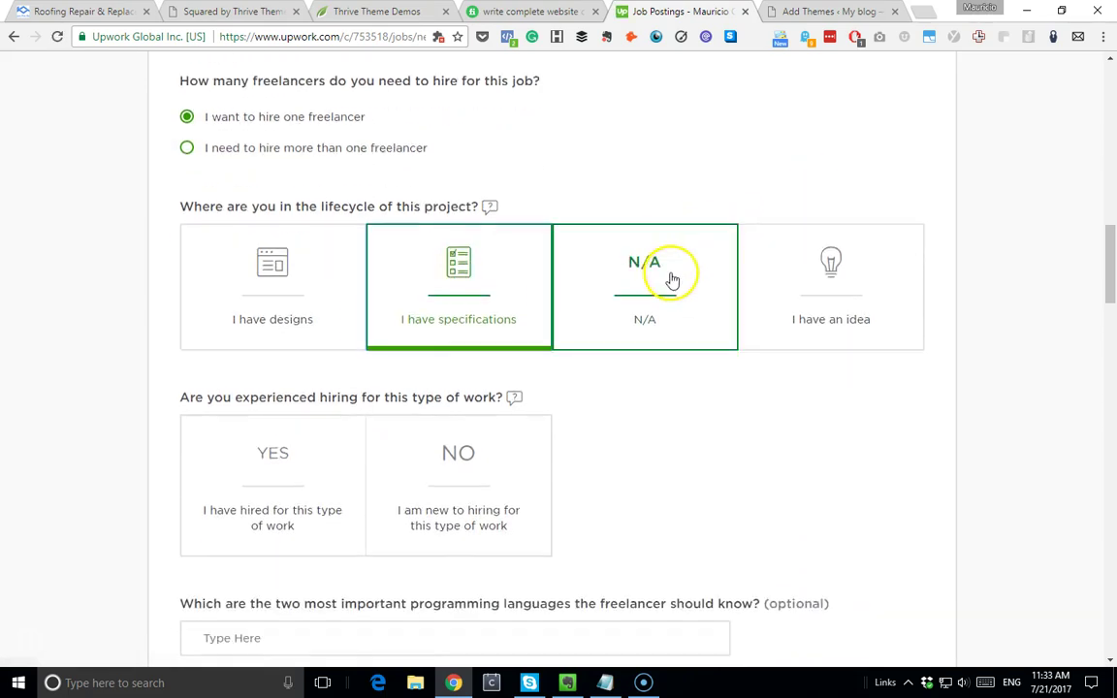
{"action": "scroll", "coordinate": [673, 279], "scroll_direction": "down", "scroll_amount": 1}
{"action": "left_click", "coordinate": [267, 394]}
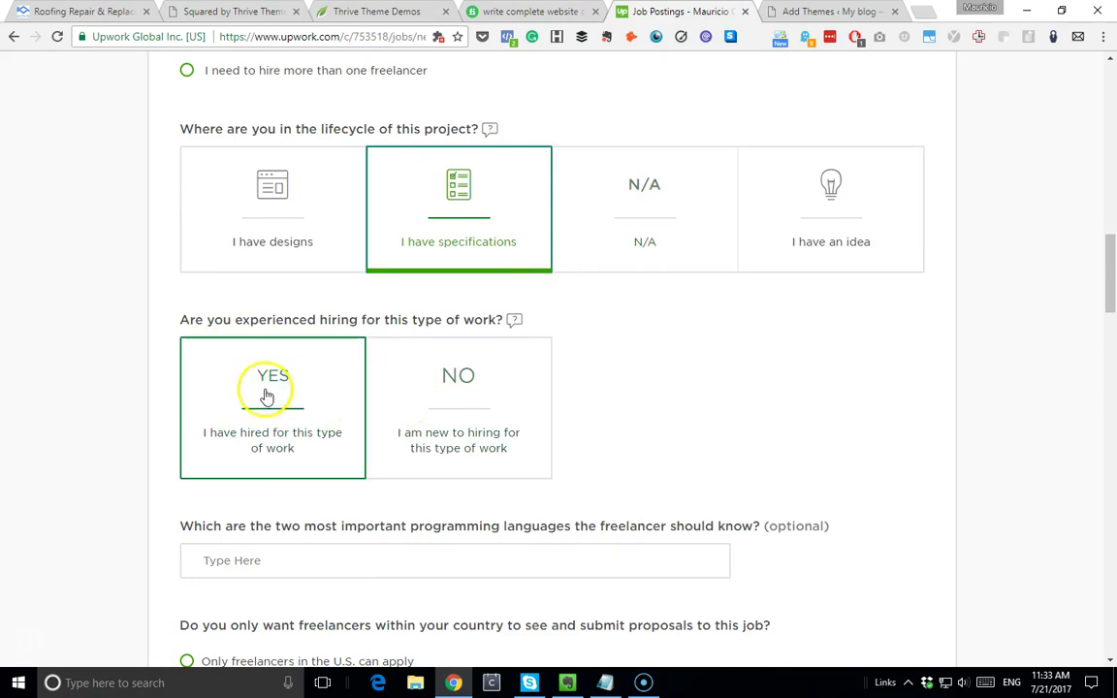
{"action": "scroll", "coordinate": [351, 460], "scroll_direction": "down", "scroll_amount": 1}
{"action": "left_click", "coordinate": [330, 467]}
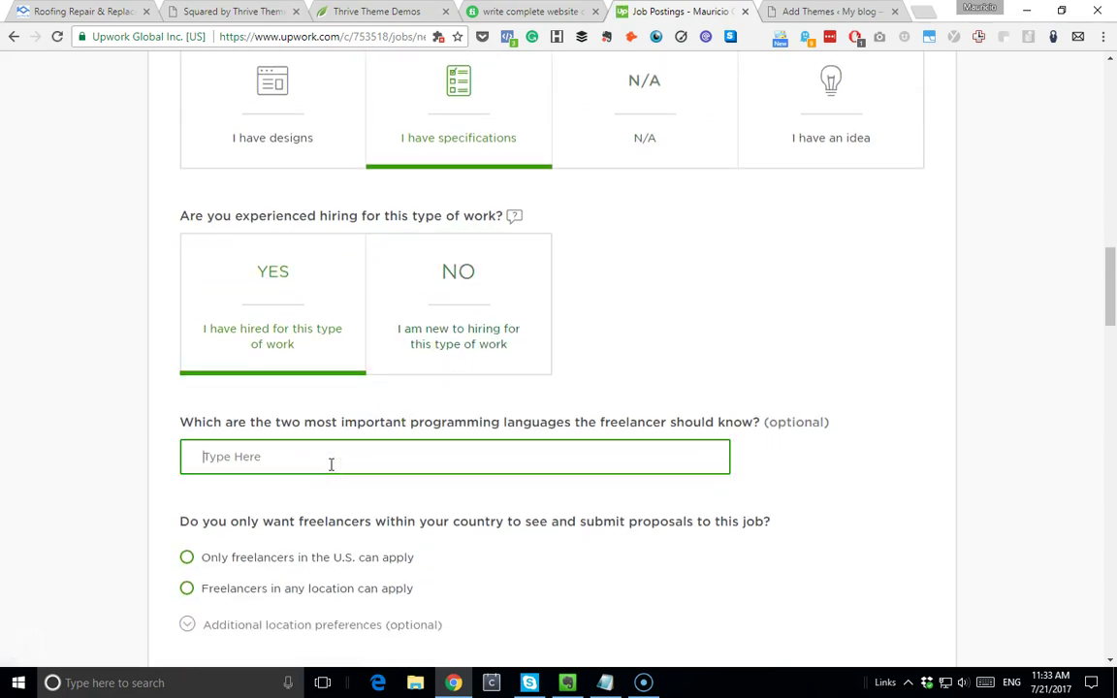
{"action": "type", "text": "word"}
{"action": "key", "text": "BackSpace"}
{"action": "key", "text": "BackSpace"}
{"action": "key", "text": "BackSpace"}
{"action": "key", "text": "BackSpace"}
Allow freelancers in any location to see the job and submit proposals.
{"action": "scroll", "coordinate": [320, 468], "scroll_direction": "down", "scroll_amount": 5}
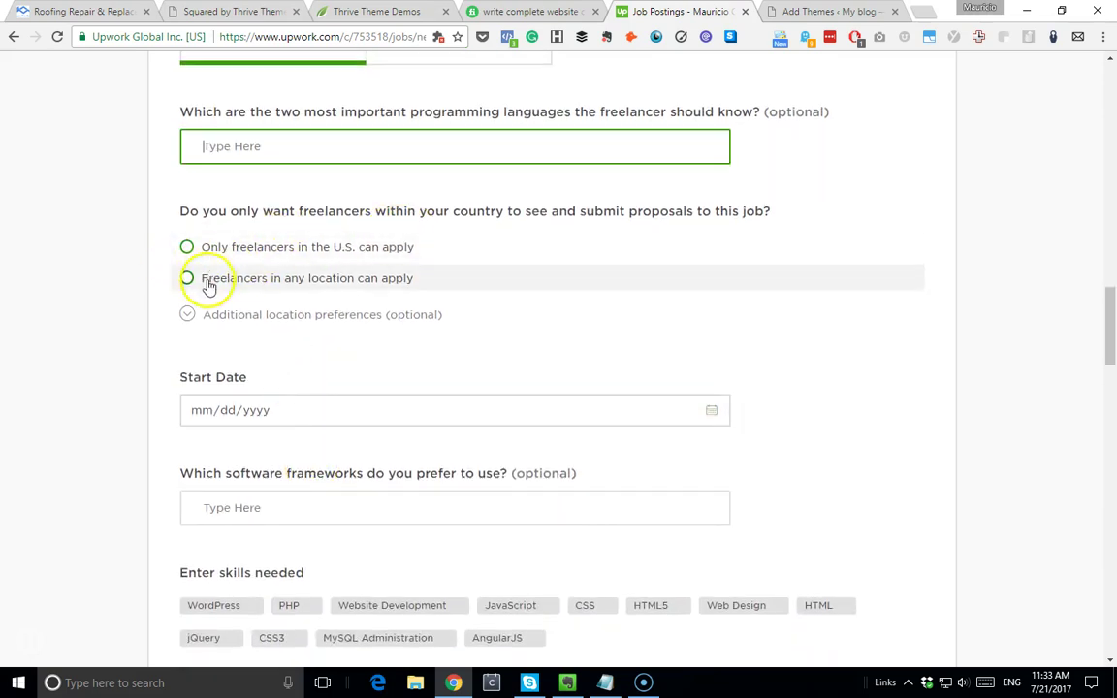
{"action": "left_click", "coordinate": [190, 283]}
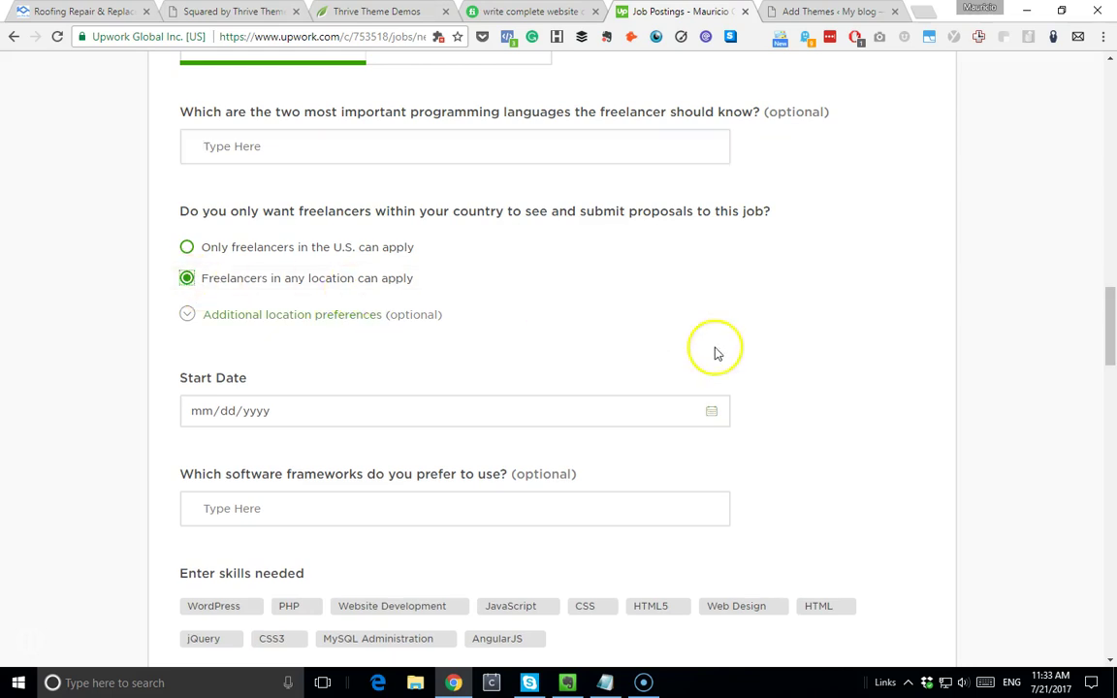
Set the job's start date to 07/22/2017.
{"action": "scroll", "coordinate": [481, 292], "scroll_direction": "down", "scroll_amount": 1}
{"action": "left_click", "coordinate": [381, 334]}
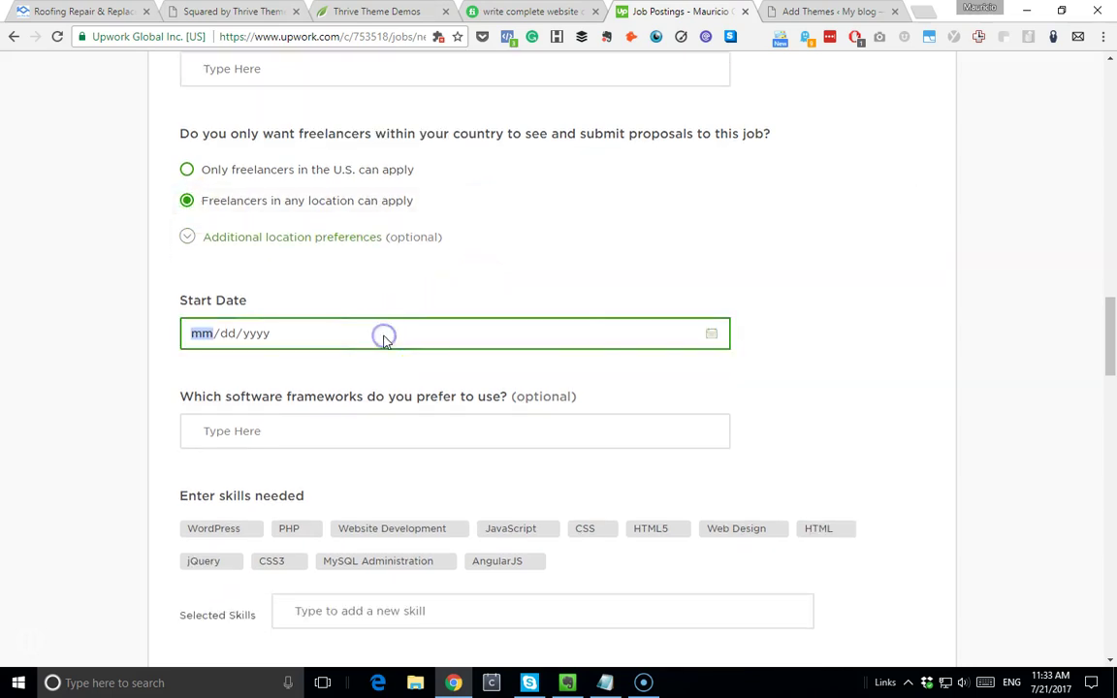
{"action": "left_click", "coordinate": [260, 335]}
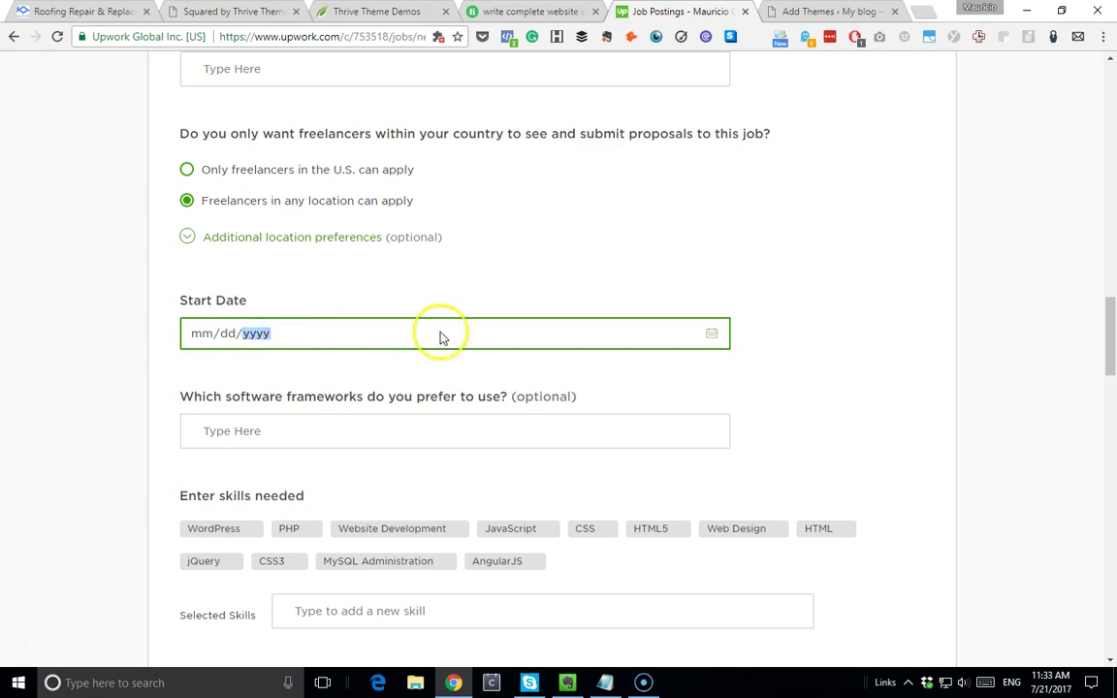
{"action": "left_click", "coordinate": [715, 336]}
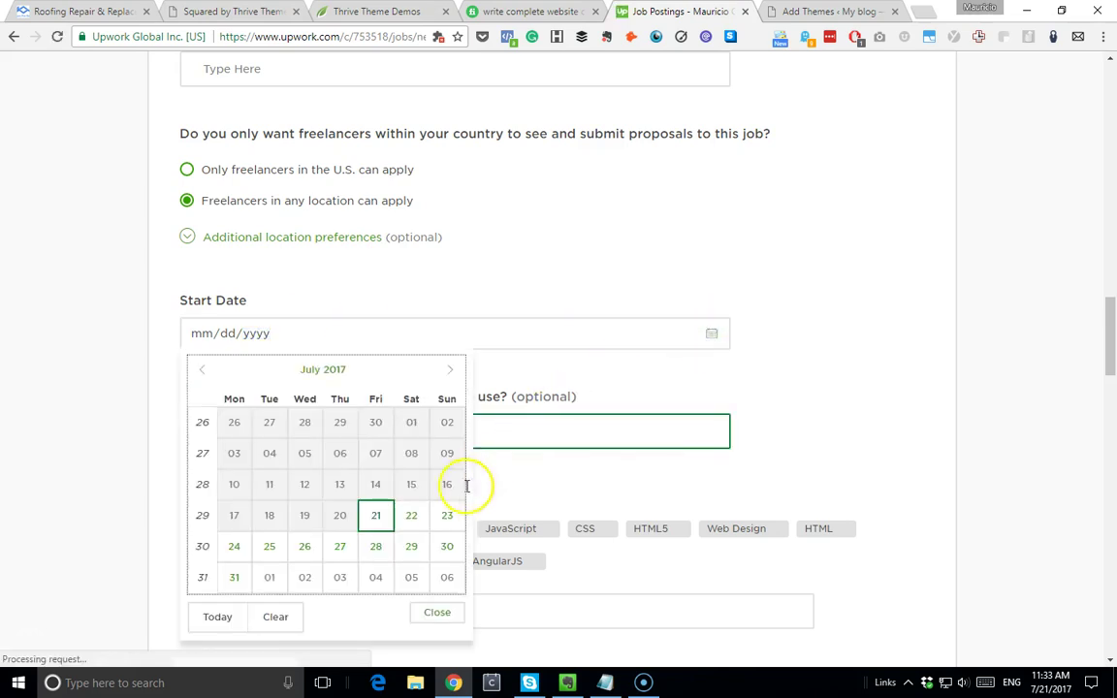
{"action": "key", "text": "Return"}
{"action": "left_click", "coordinate": [620, 426]}
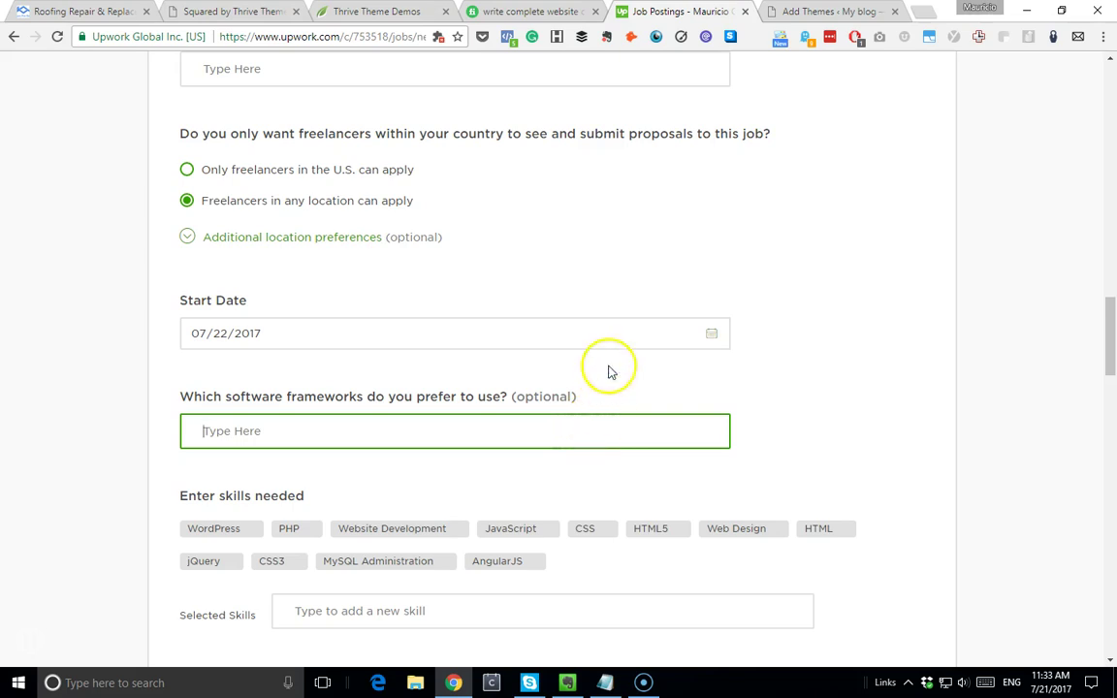
Add WordPress, PHP, Website Development, JavaScript, CSS, HTML5 and Web Design as the skills needed for the job.
{"action": "scroll", "coordinate": [407, 407], "scroll_direction": "down", "scroll_amount": 1}
{"action": "left_click", "coordinate": [219, 478]}
{"action": "left_click", "coordinate": [221, 479]}
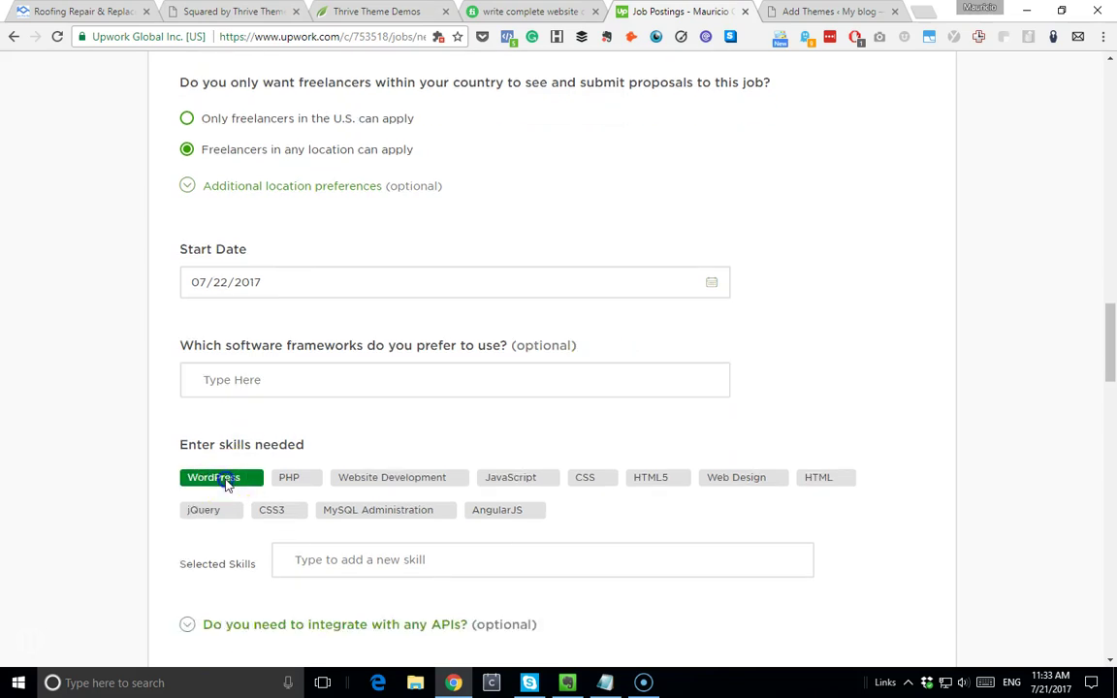
{"action": "left_click", "coordinate": [294, 481]}
{"action": "left_click", "coordinate": [398, 485]}
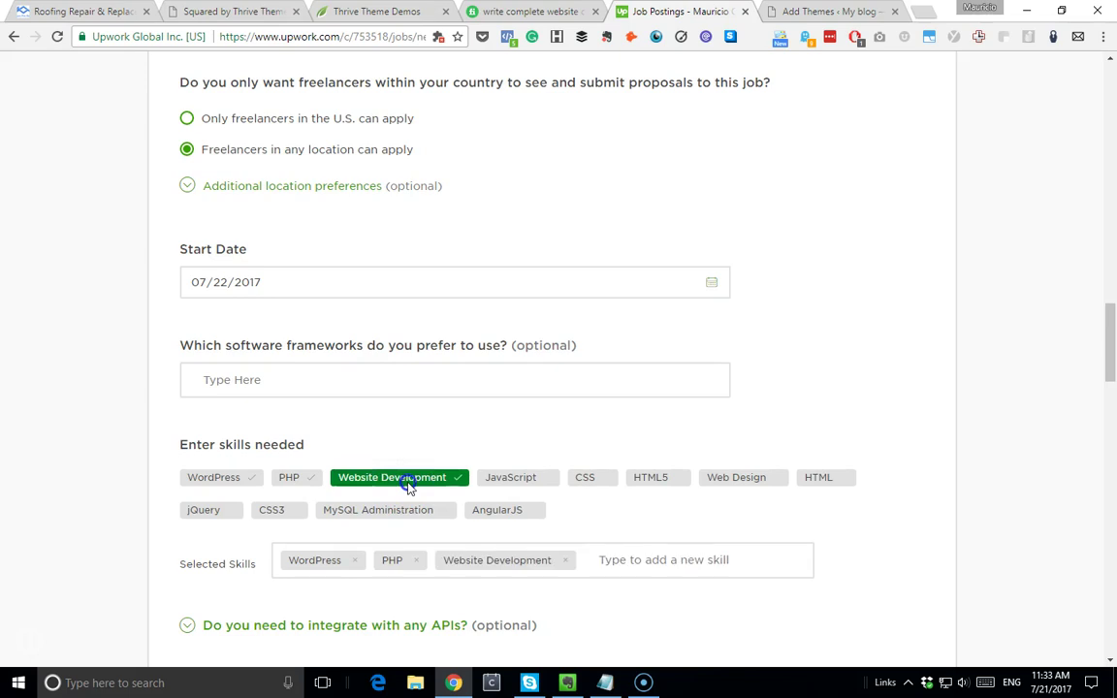
{"action": "left_click", "coordinate": [516, 477]}
{"action": "left_click", "coordinate": [582, 477]}
{"action": "left_click", "coordinate": [652, 477]}
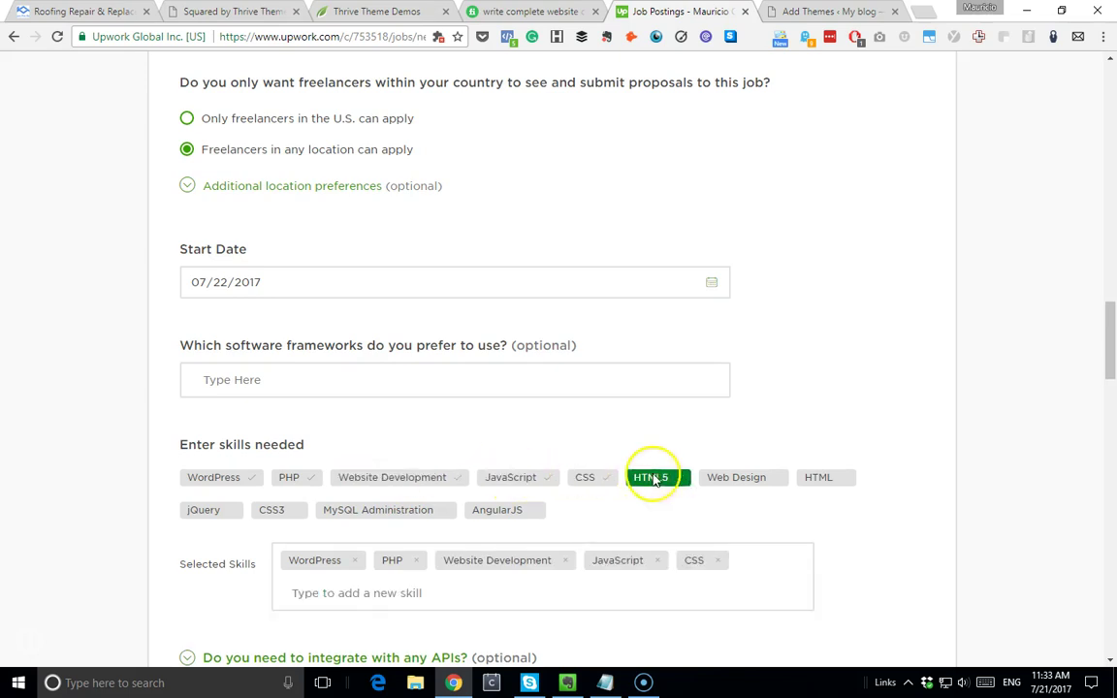
{"action": "left_click", "coordinate": [727, 479]}
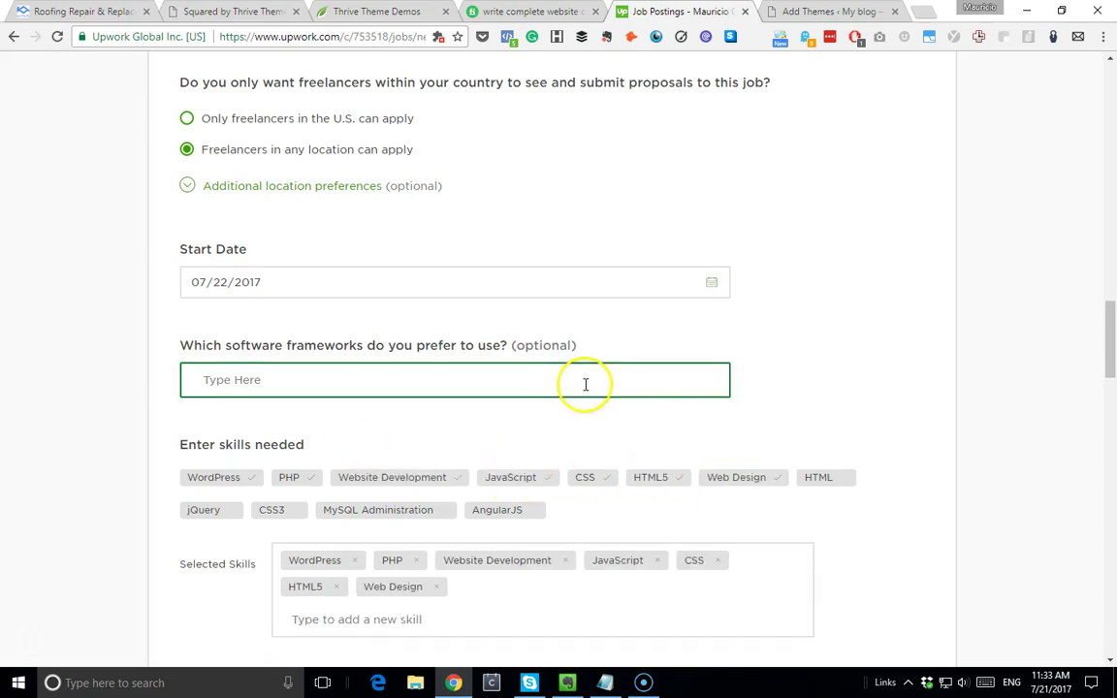
Set the payment method to Pay by the hour and the desired experience level to Intermediate.
{"action": "scroll", "coordinate": [583, 381], "scroll_direction": "down", "scroll_amount": 3}
{"action": "scroll", "coordinate": [454, 253], "scroll_direction": "down", "scroll_amount": 3}
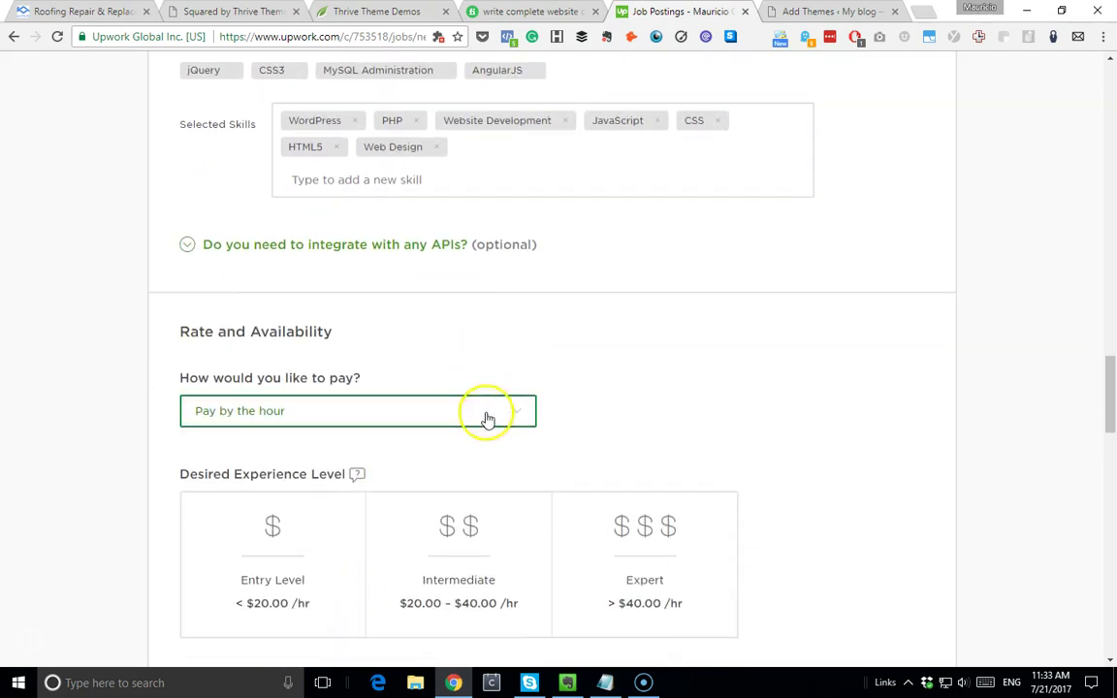
{"action": "left_click", "coordinate": [495, 423]}
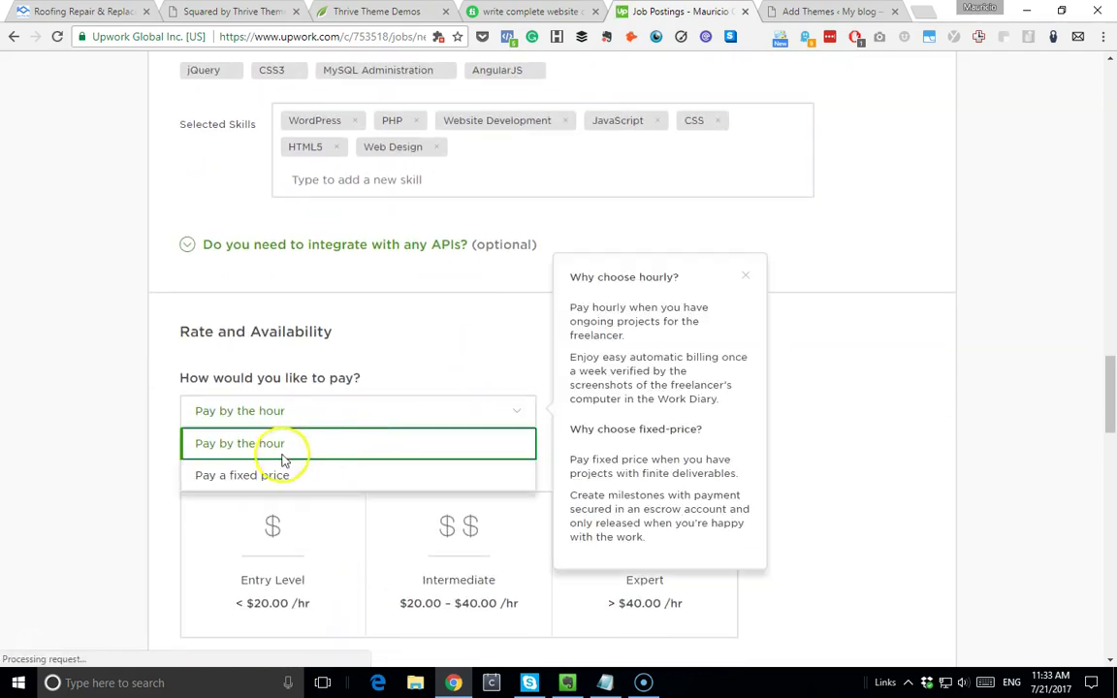
{"action": "left_click", "coordinate": [288, 444]}
{"action": "scroll", "coordinate": [685, 321], "scroll_direction": "down", "scroll_amount": 1}
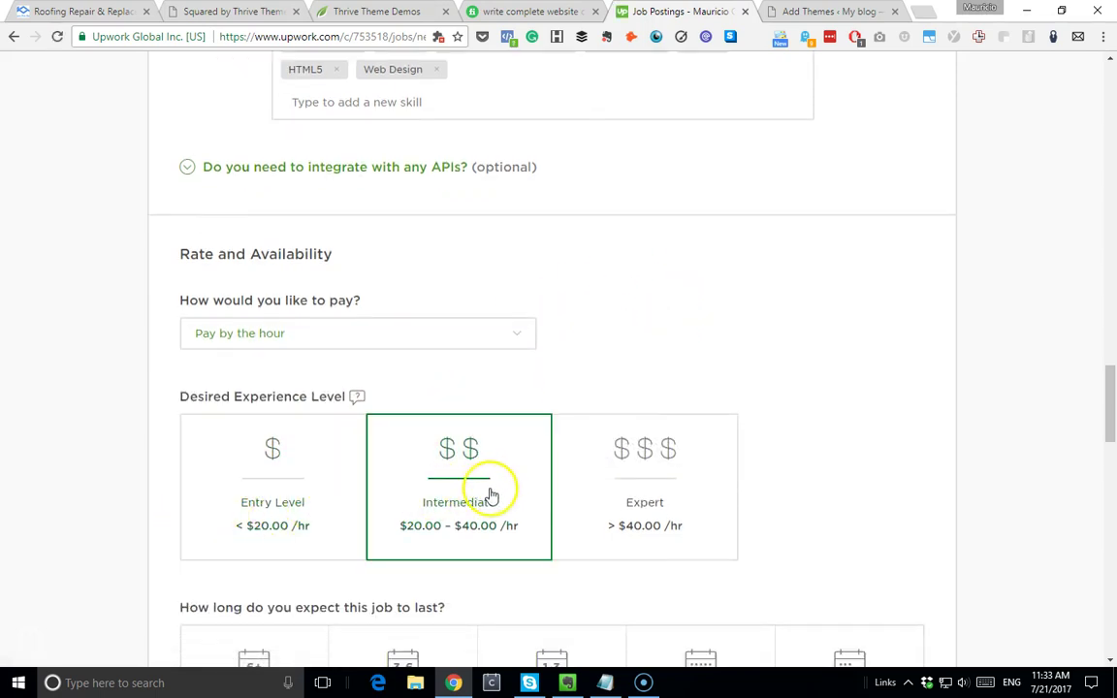
{"action": "scroll", "coordinate": [737, 431], "scroll_direction": "down", "scroll_amount": 1}
{"action": "left_click", "coordinate": [470, 371]}
Set the expected job duration to Less than 1 week and the time commitment to "I don't know yet".
{"action": "scroll", "coordinate": [779, 268], "scroll_direction": "down", "scroll_amount": 1}
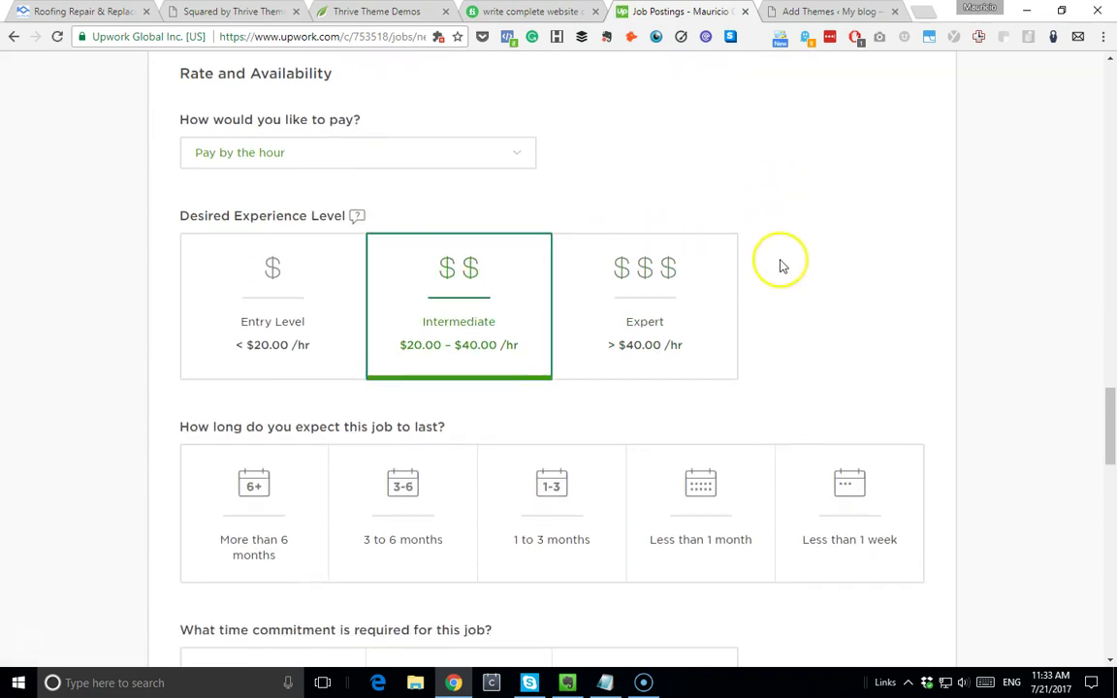
{"action": "scroll", "coordinate": [782, 263], "scroll_direction": "down", "scroll_amount": 2}
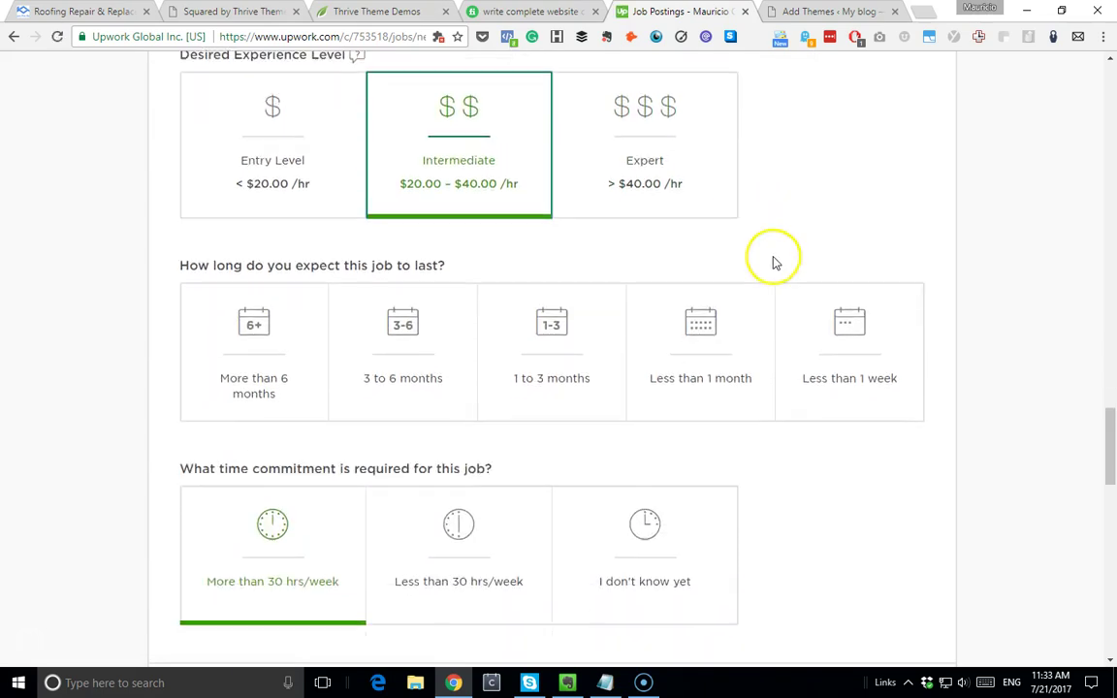
{"action": "scroll", "coordinate": [774, 262], "scroll_direction": "down", "scroll_amount": 1}
{"action": "scroll", "coordinate": [773, 257], "scroll_direction": "up", "scroll_amount": 1}
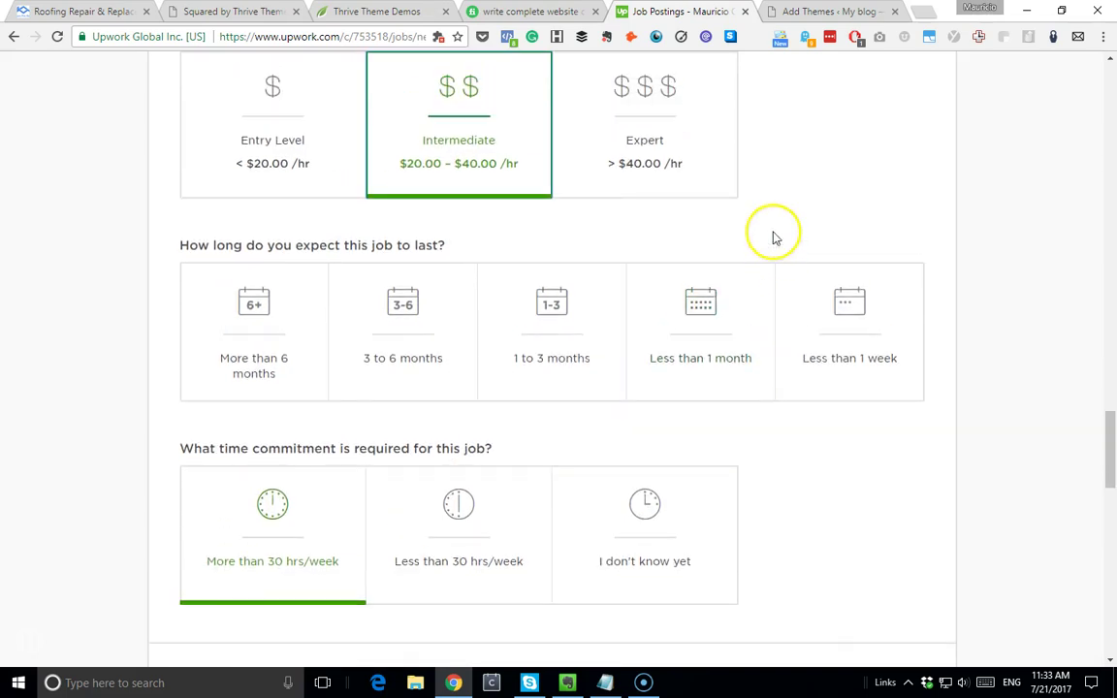
{"action": "left_click", "coordinate": [839, 331]}
{"action": "scroll", "coordinate": [984, 319], "scroll_direction": "down", "scroll_amount": 3}
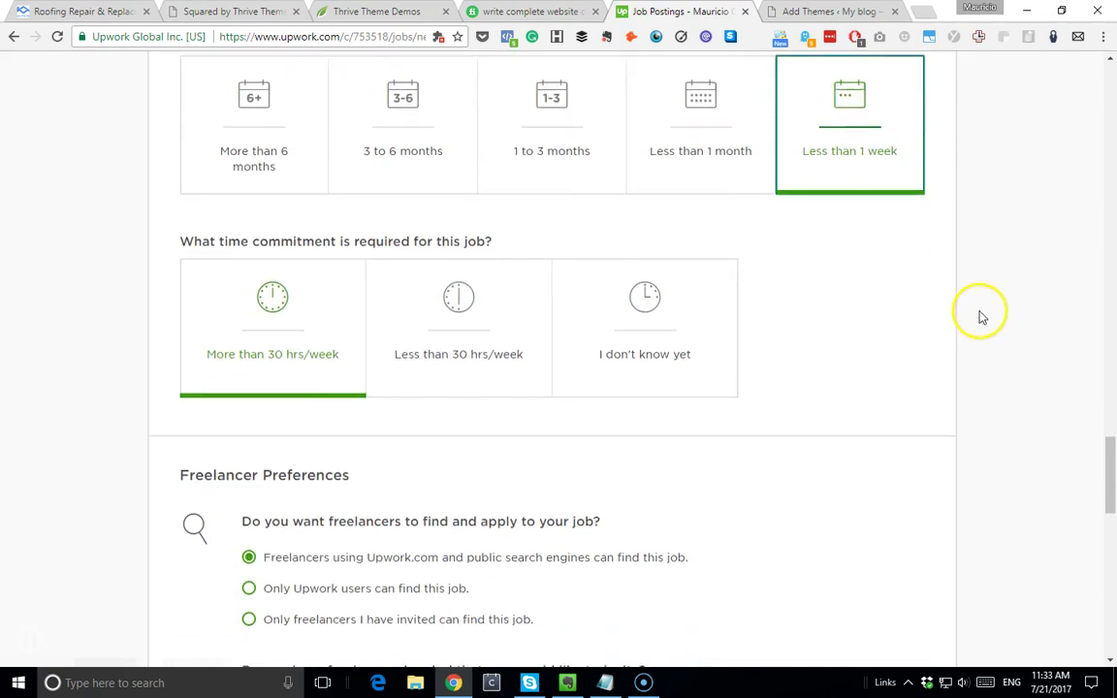
{"action": "left_click", "coordinate": [649, 248]}
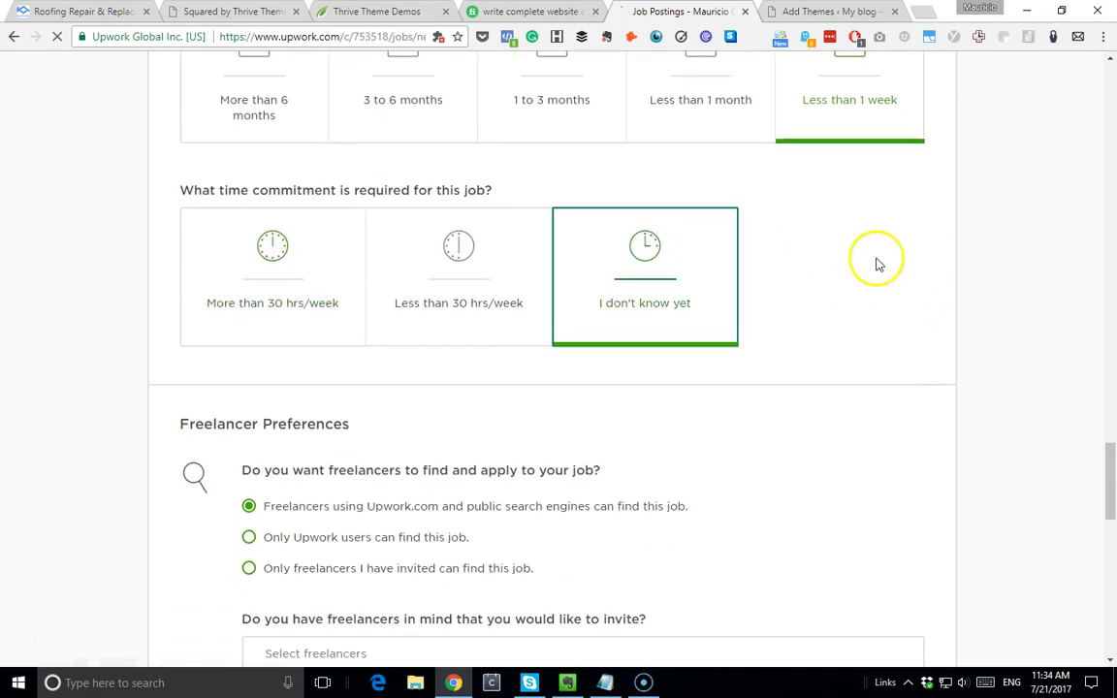
Examine the freelancer preferences, including invitations, preferred qualifications, screening questions and the cover letter requirement.
{"action": "scroll", "coordinate": [878, 261], "scroll_direction": "down", "scroll_amount": 1}
{"action": "scroll", "coordinate": [756, 272], "scroll_direction": "down", "scroll_amount": 1}
{"action": "left_click", "coordinate": [401, 475]}
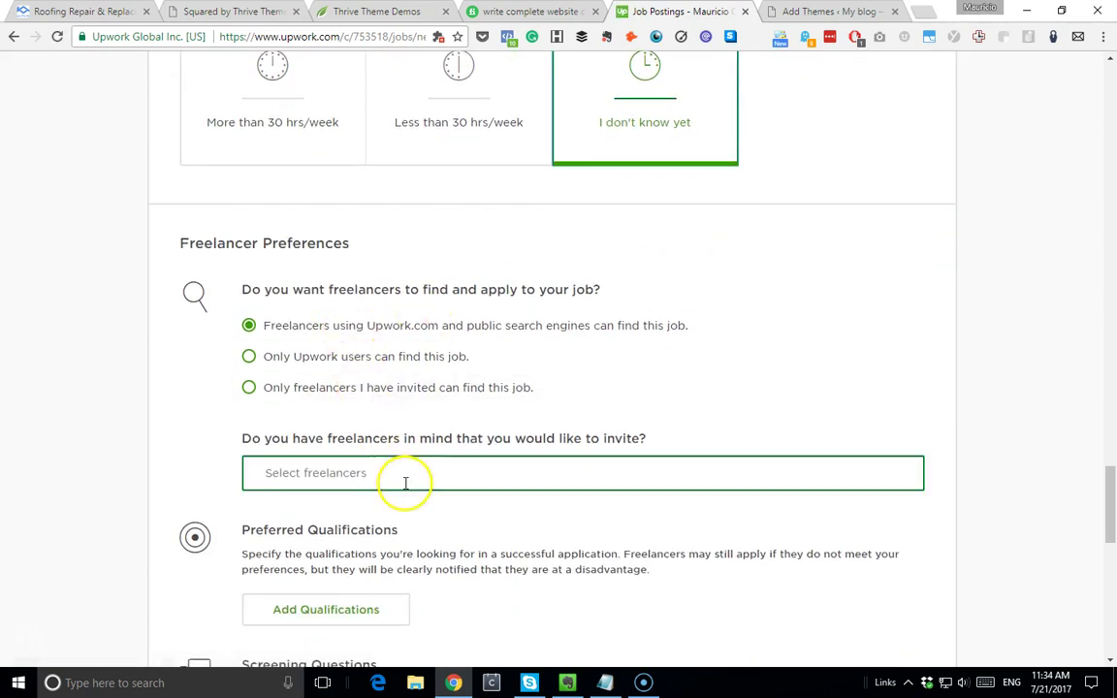
{"action": "scroll", "coordinate": [411, 475], "scroll_direction": "down", "scroll_amount": 1}
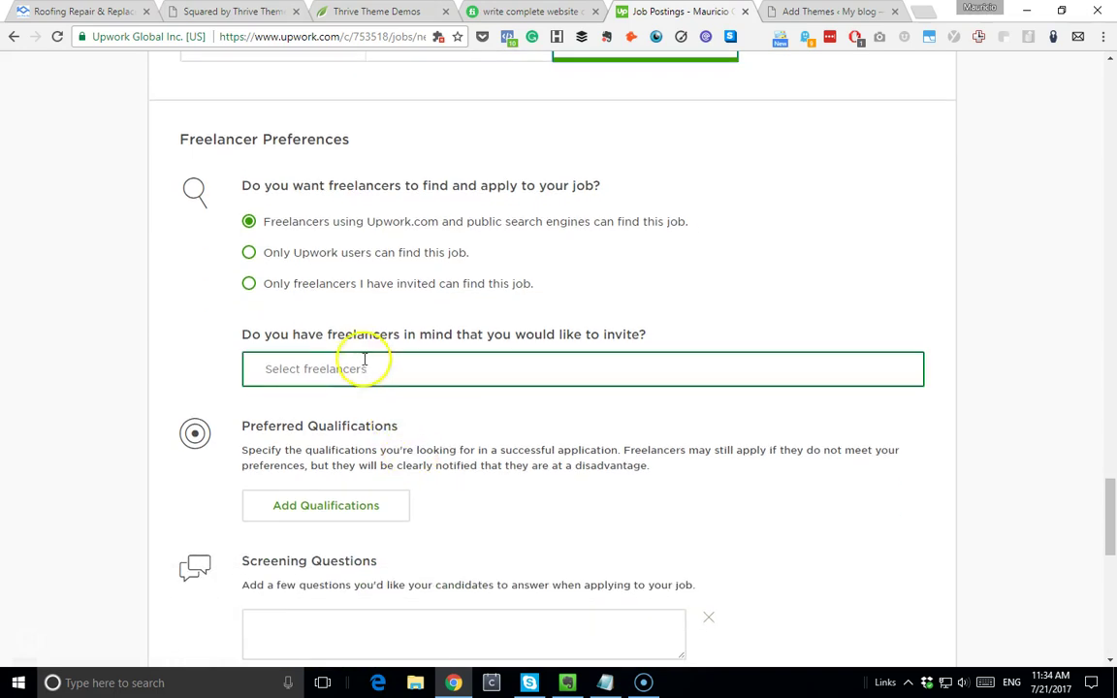
{"action": "scroll", "coordinate": [373, 543], "scroll_direction": "down", "scroll_amount": 1}
{"action": "left_click", "coordinate": [370, 539]}
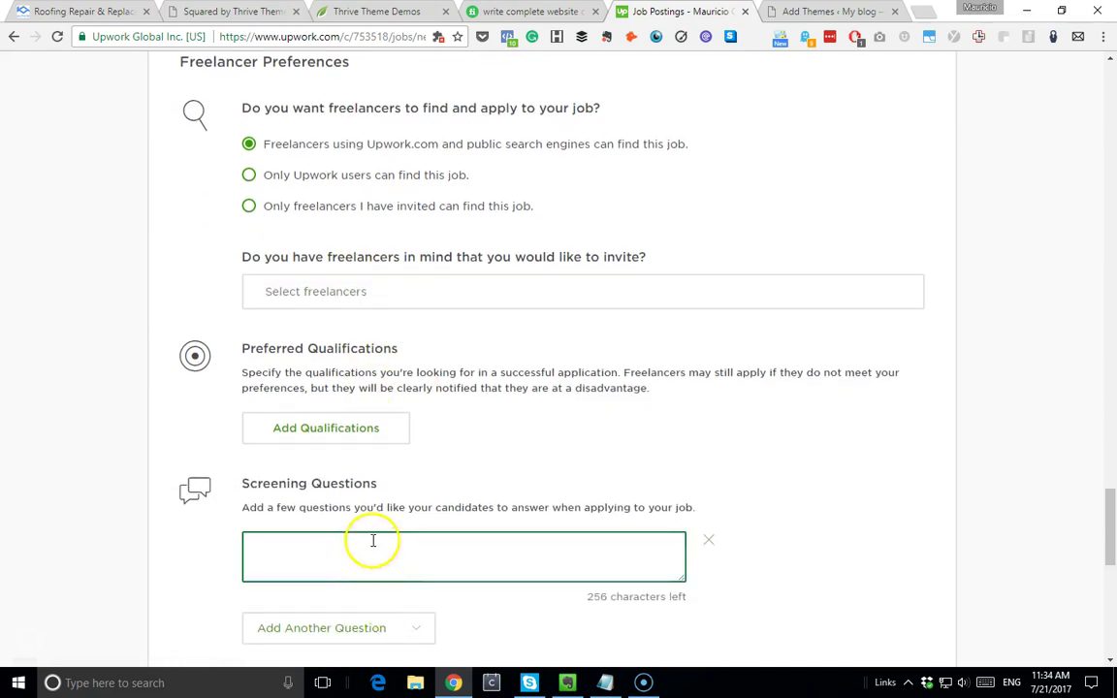
{"action": "scroll", "coordinate": [393, 505], "scroll_direction": "down", "scroll_amount": 2}
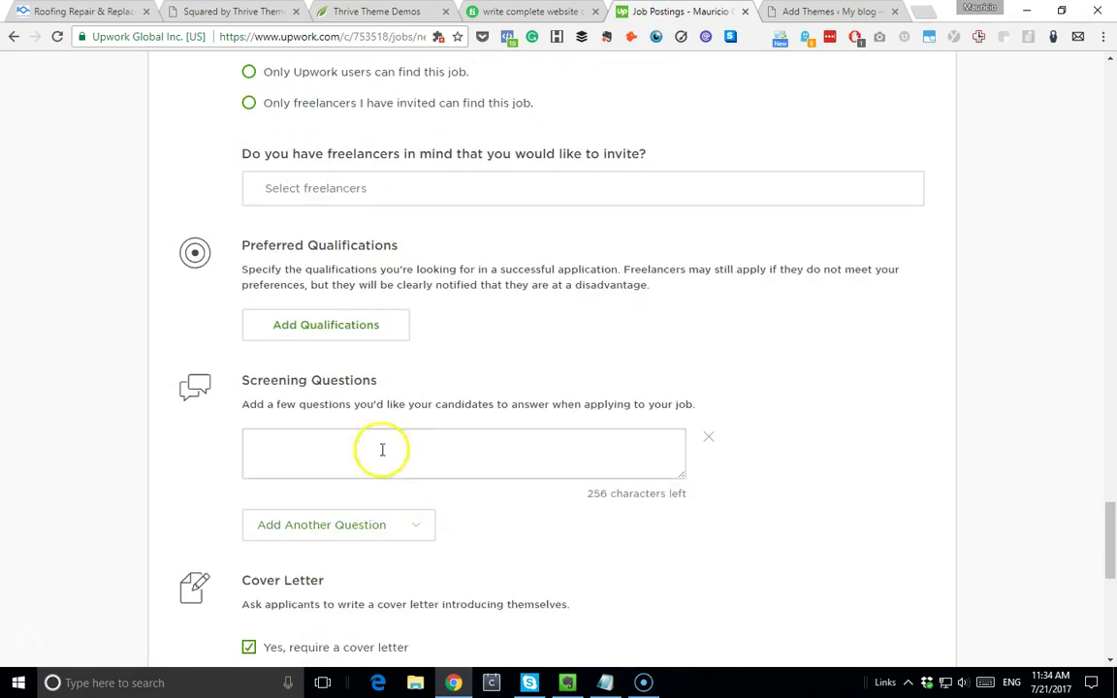
{"action": "scroll", "coordinate": [429, 374], "scroll_direction": "down", "scroll_amount": 1}
{"action": "left_click", "coordinate": [417, 383]}
{"action": "left_click", "coordinate": [369, 336]}
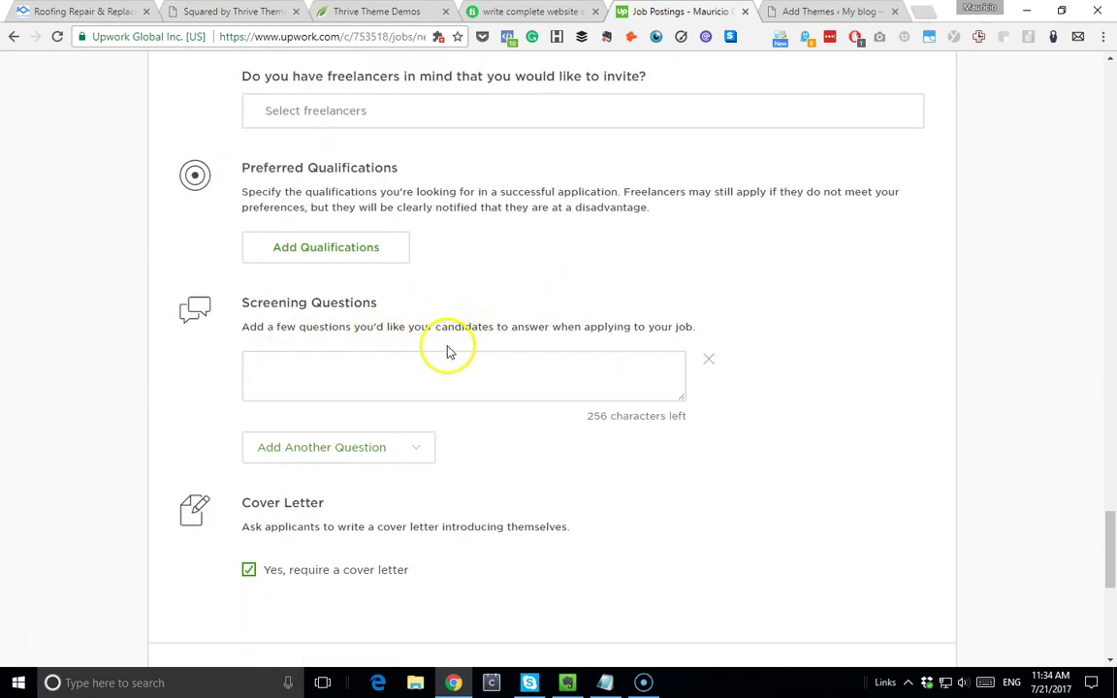
{"action": "scroll", "coordinate": [441, 351], "scroll_direction": "down", "scroll_amount": 1}
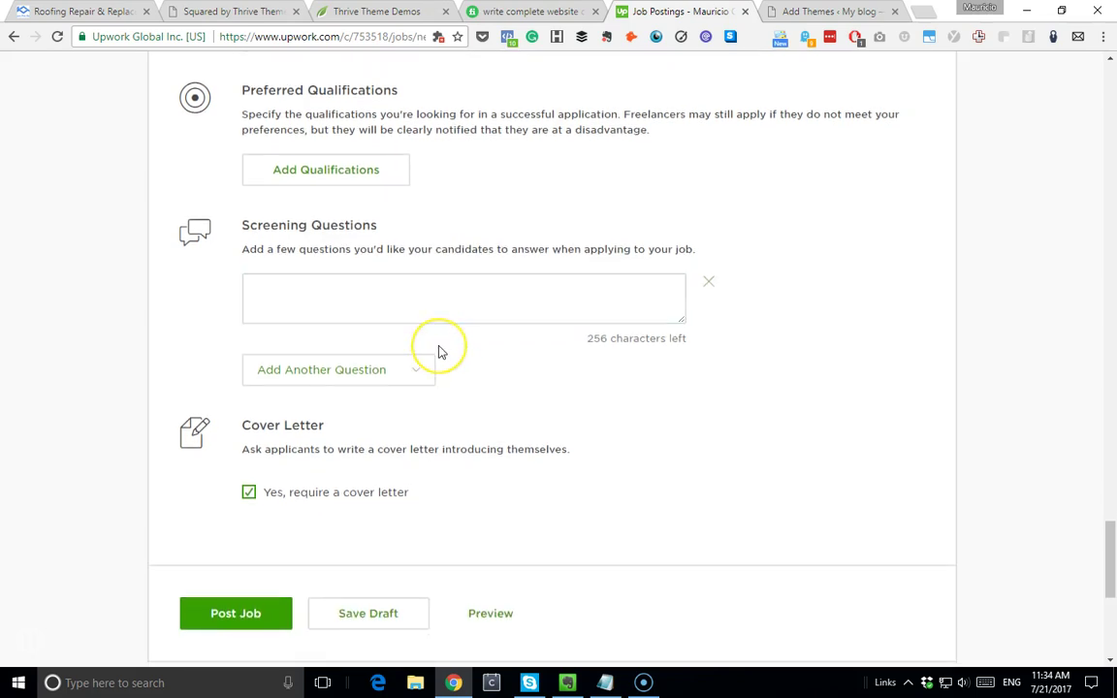
{"action": "left_click", "coordinate": [456, 332]}
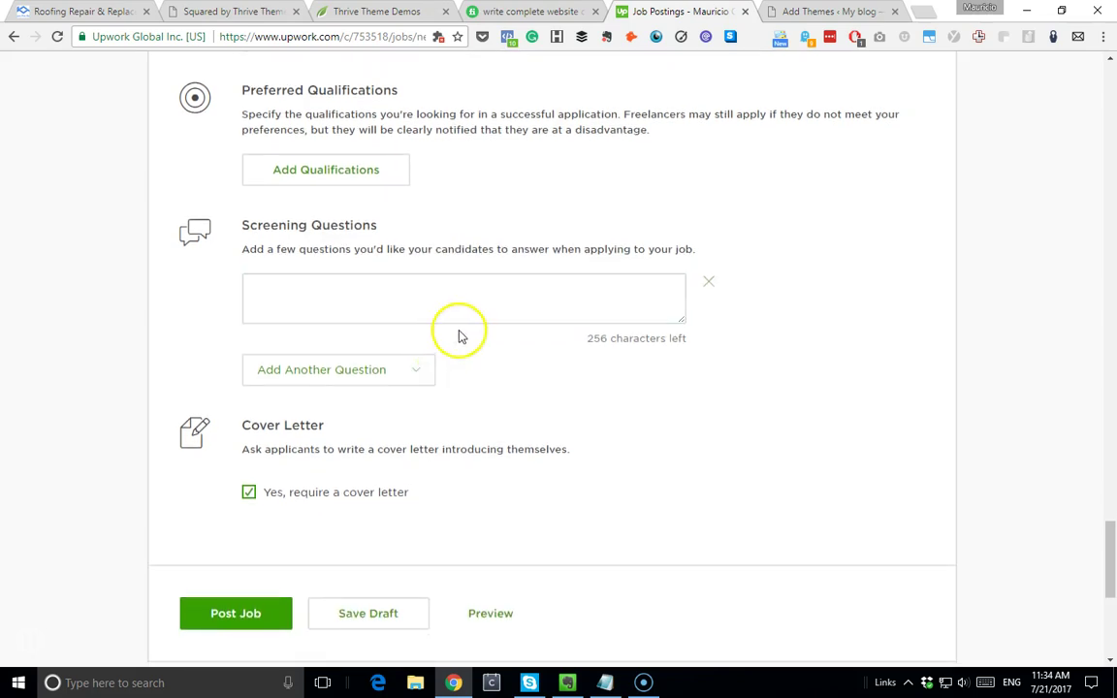
{"action": "left_click", "coordinate": [448, 340]}
{"action": "scroll", "coordinate": [461, 345], "scroll_direction": "down", "scroll_amount": 2}
{"action": "scroll", "coordinate": [434, 280], "scroll_direction": "up", "scroll_amount": 1}
{"action": "scroll", "coordinate": [433, 280], "scroll_direction": "up", "scroll_amount": 1}
{"action": "scroll", "coordinate": [437, 280], "scroll_direction": "down", "scroll_amount": 1}
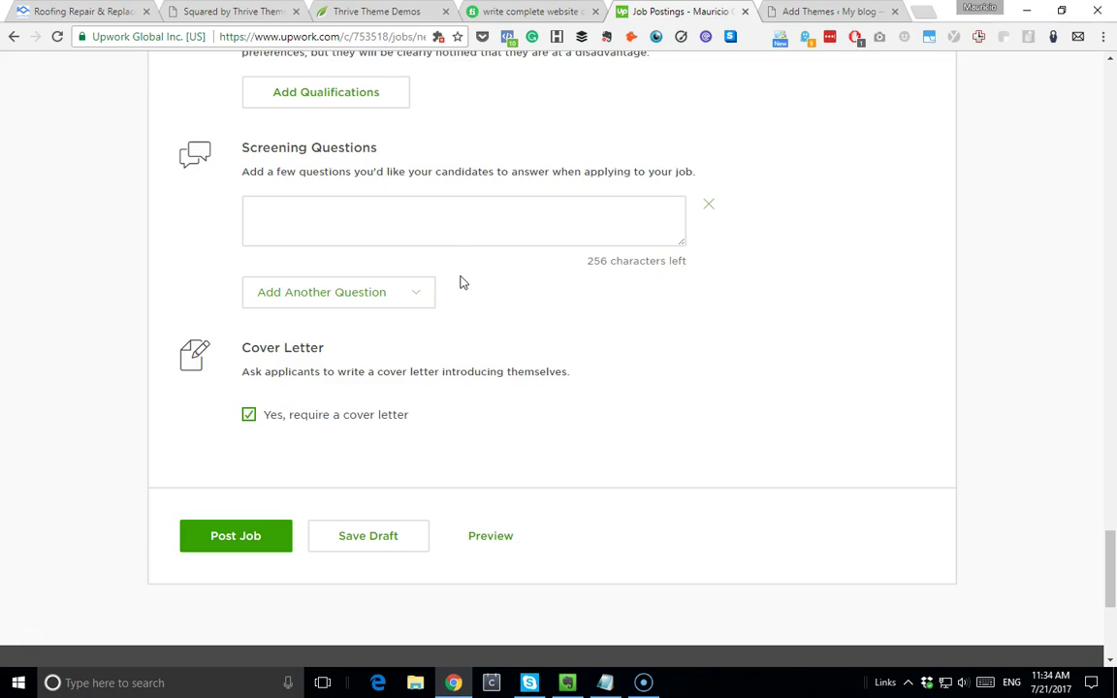
{"action": "left_click", "coordinate": [469, 279]}
Switch to the Ashburn Pro Roofing website and look over its home page as the model for the job.
{"action": "left_click", "coordinate": [92, 10]}
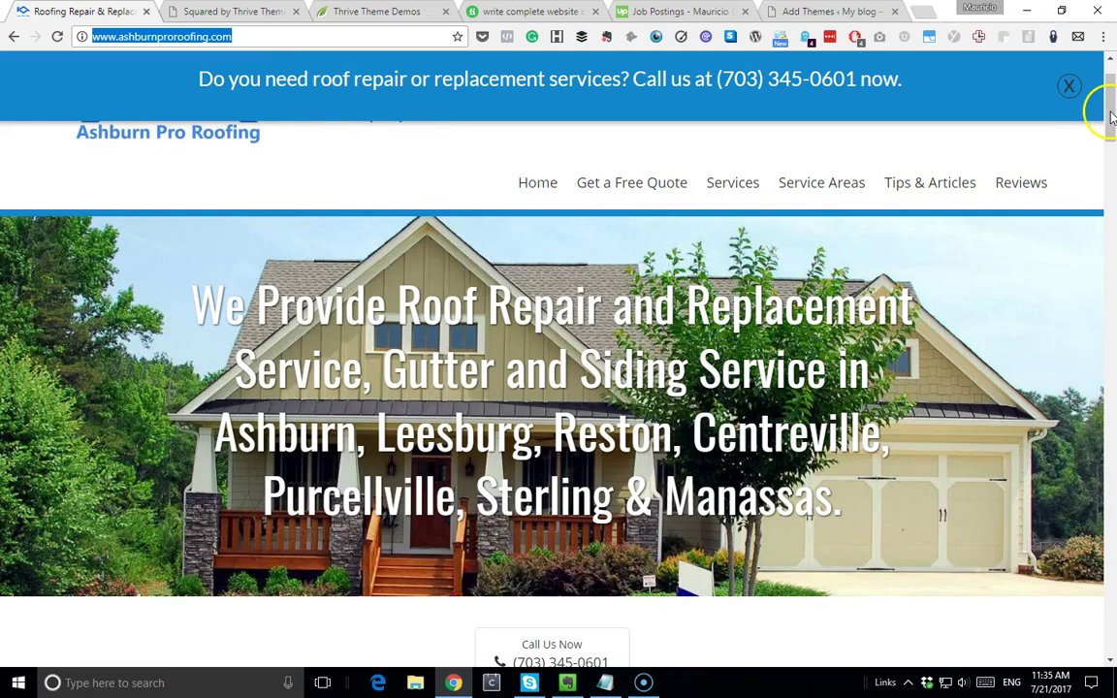
{"action": "scroll", "coordinate": [1105, 179], "scroll_direction": "down", "scroll_amount": 3}
{"action": "scroll", "coordinate": [783, 288], "scroll_direction": "down", "scroll_amount": 2}
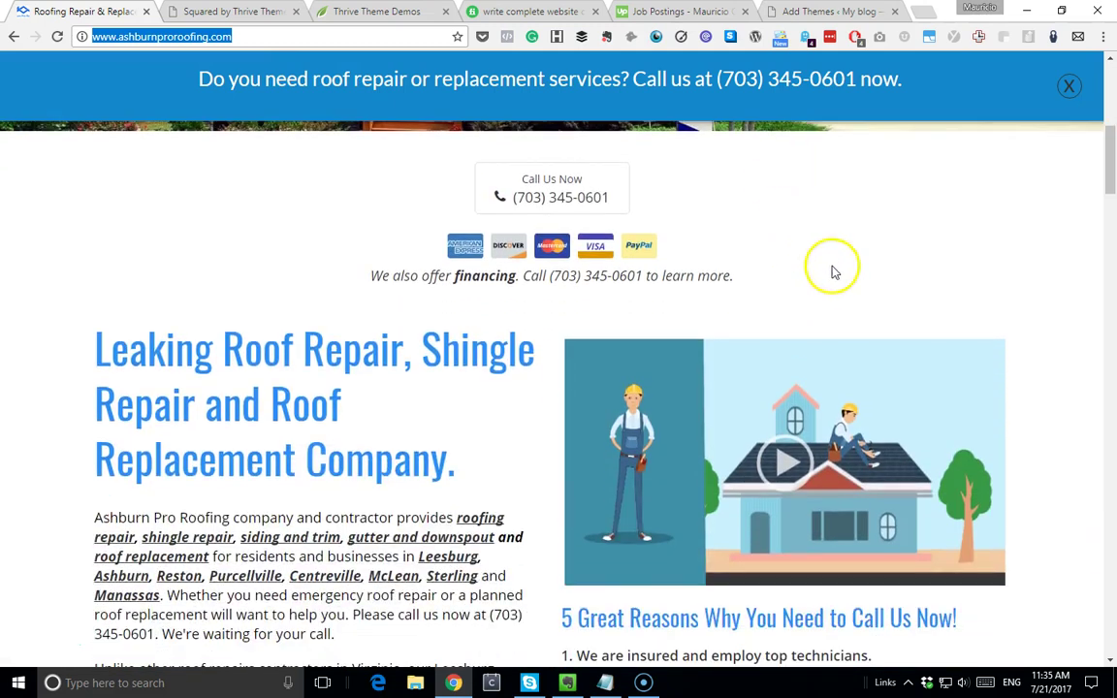
Return to the Upwork job posting and review its answers from the screening questions back up to the job description.
{"action": "left_click", "coordinate": [661, 11]}
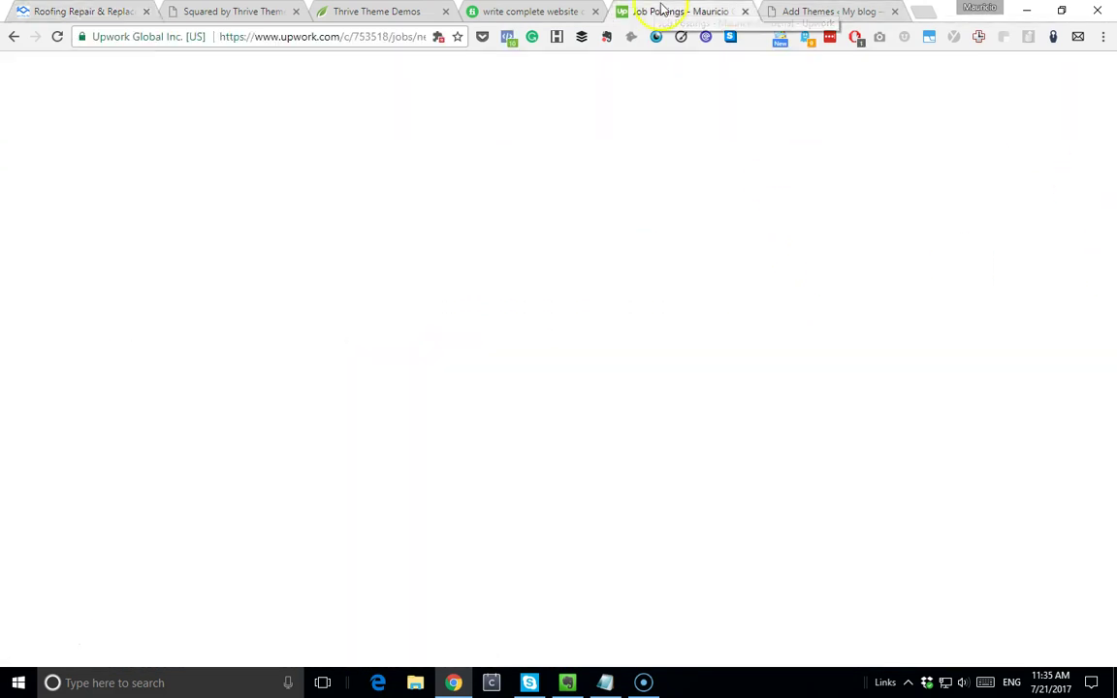
{"action": "scroll", "coordinate": [691, 274], "scroll_direction": "down", "scroll_amount": 1}
{"action": "scroll", "coordinate": [696, 267], "scroll_direction": "up", "scroll_amount": 1}
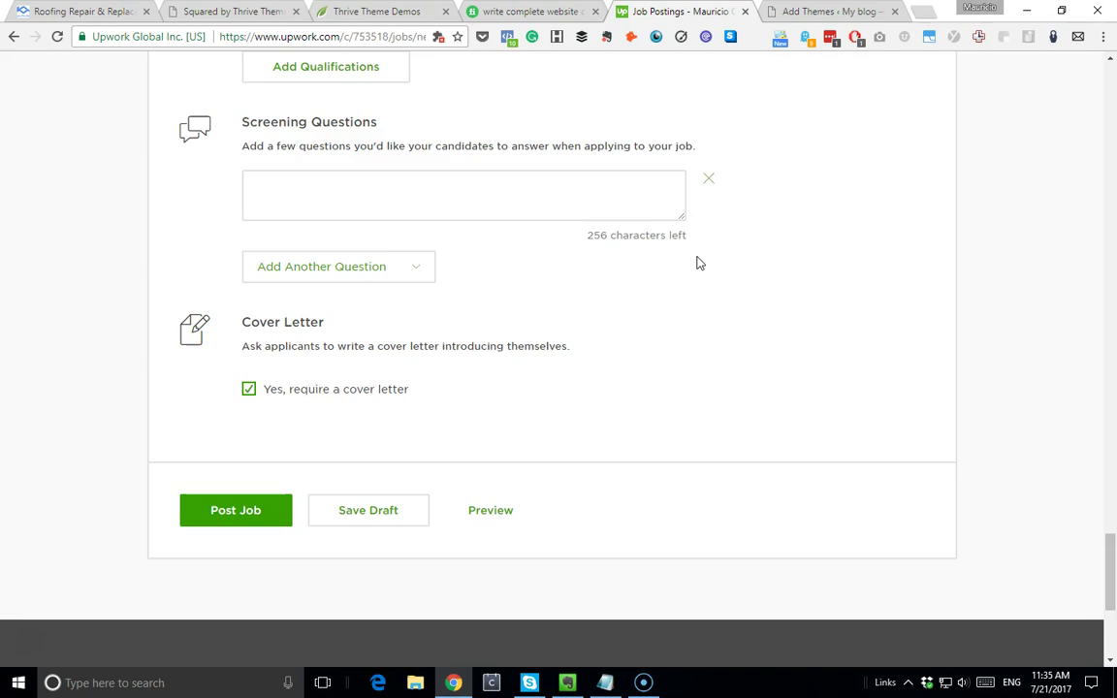
{"action": "scroll", "coordinate": [698, 261], "scroll_direction": "up", "scroll_amount": 5}
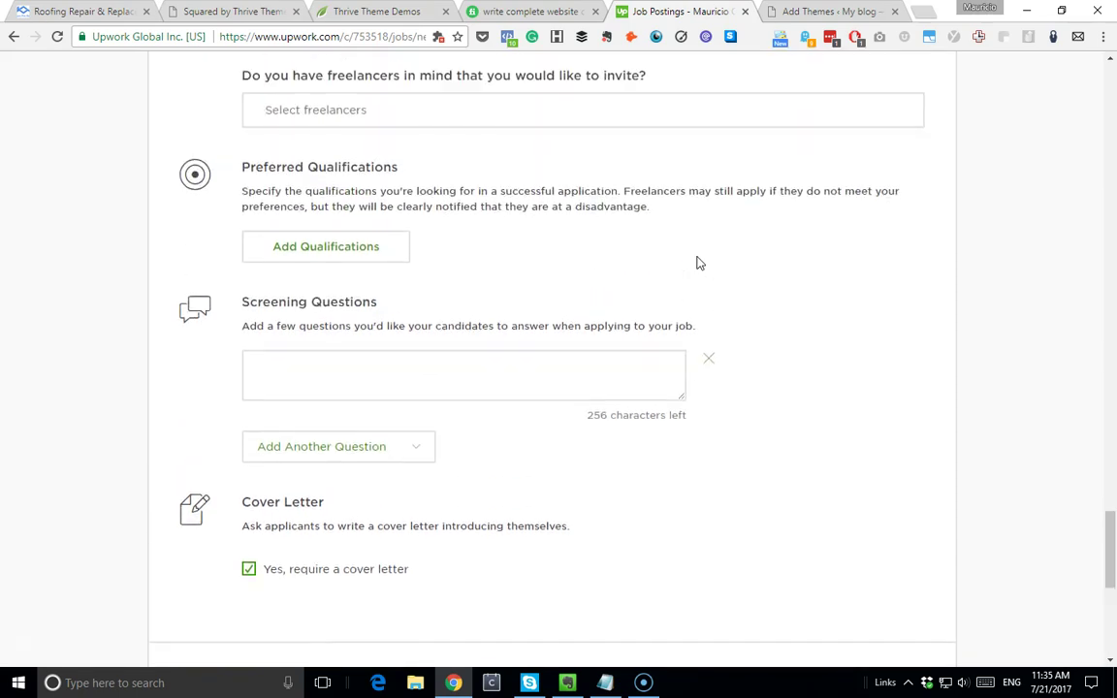
{"action": "scroll", "coordinate": [698, 262], "scroll_direction": "up", "scroll_amount": 5}
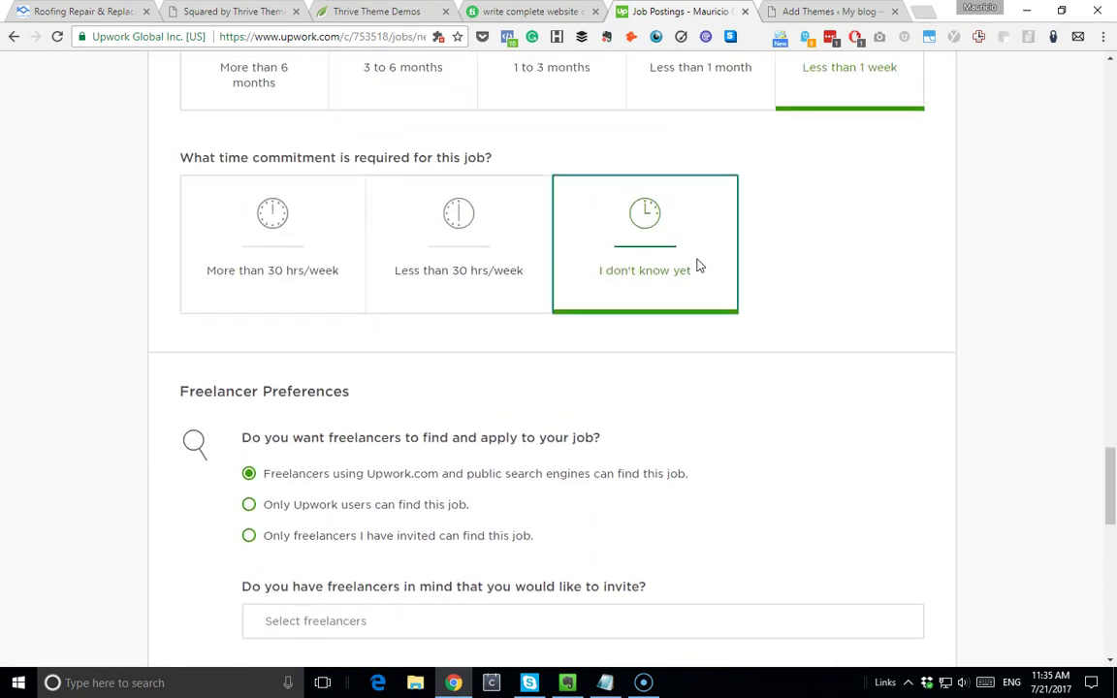
{"action": "scroll", "coordinate": [709, 258], "scroll_direction": "up", "scroll_amount": 2}
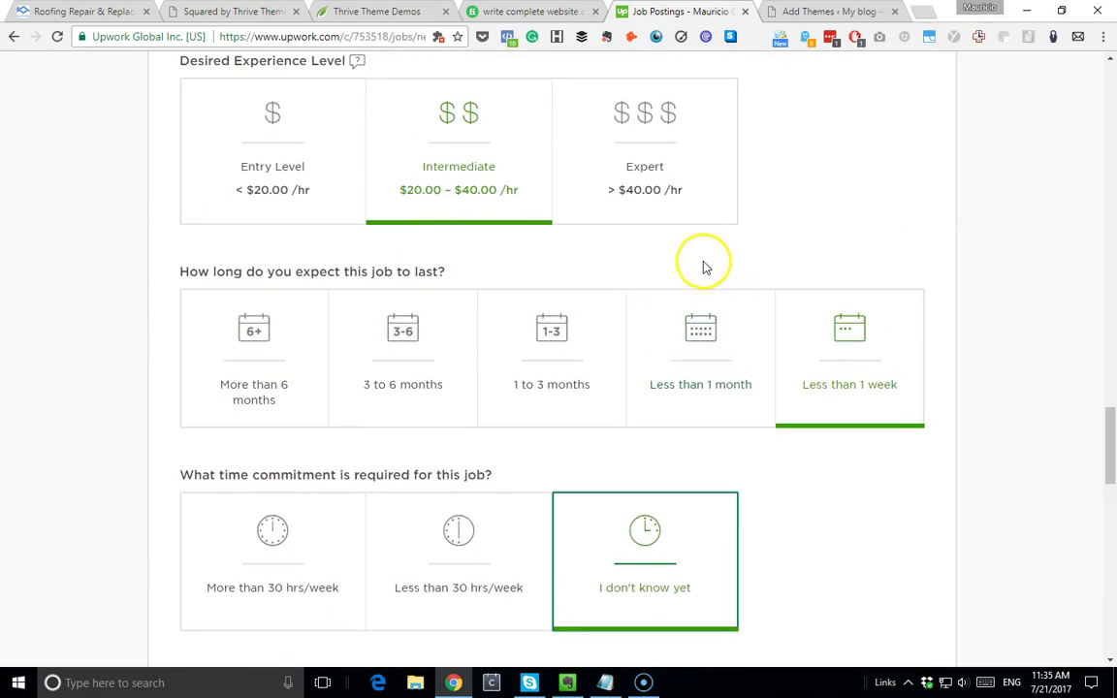
{"action": "scroll", "coordinate": [705, 269], "scroll_direction": "up", "scroll_amount": 1}
{"action": "scroll", "coordinate": [705, 269], "scroll_direction": "up", "scroll_amount": 5}
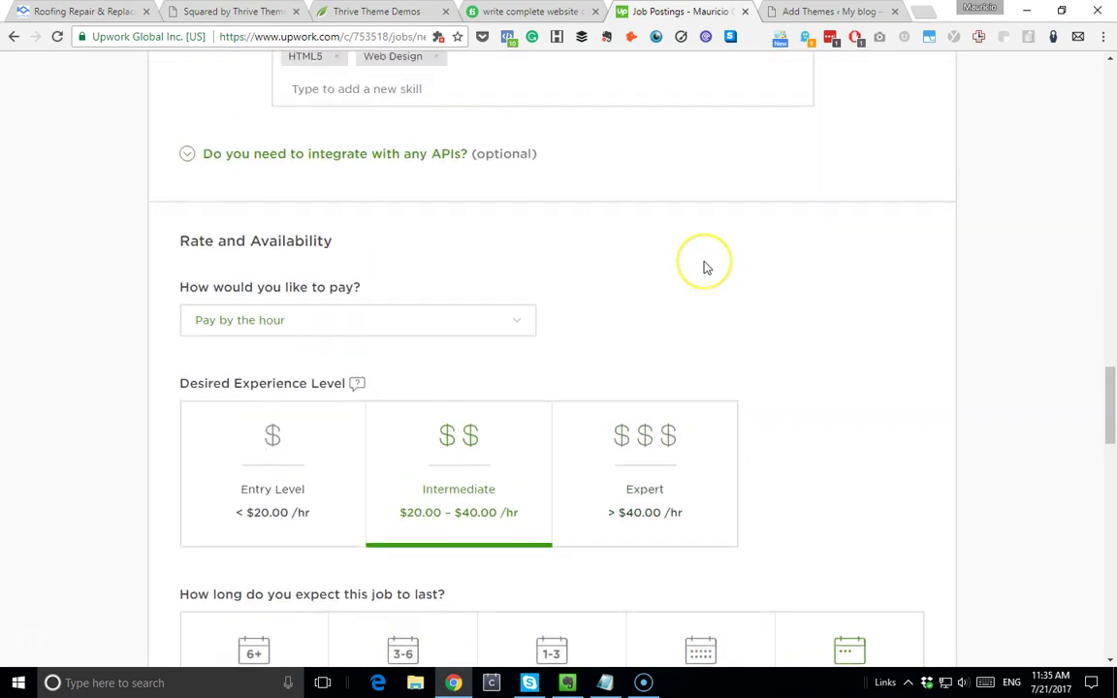
{"action": "scroll", "coordinate": [705, 268], "scroll_direction": "up", "scroll_amount": 6}
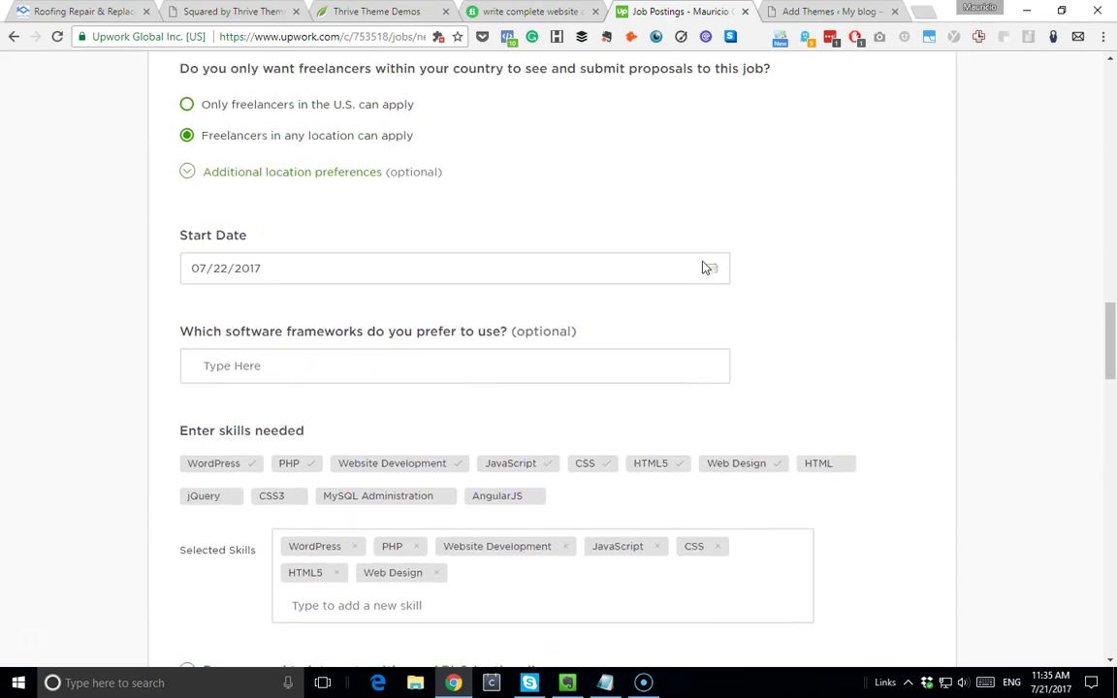
{"action": "scroll", "coordinate": [705, 268], "scroll_direction": "up", "scroll_amount": 3}
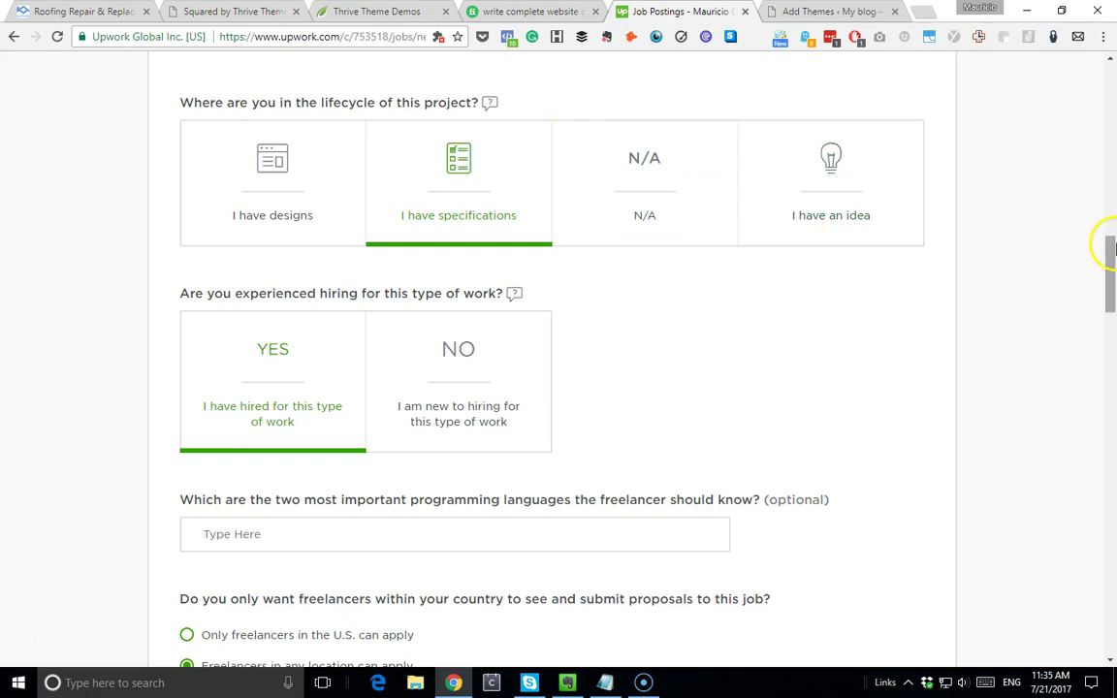
{"action": "left_click_drag", "start_coordinate": [1113, 251], "coordinate": [1111, 155]}
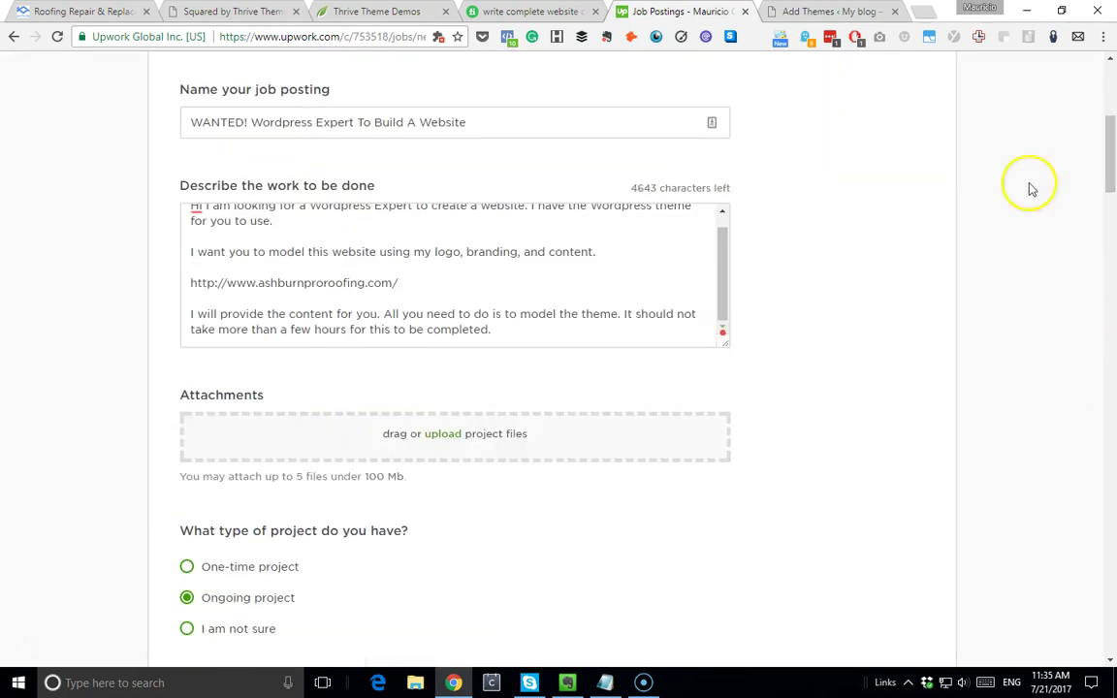
Check the WordPress login details in the Notepad notes and the site's wp-admin address on the Add Themes page.
{"action": "left_click", "coordinate": [606, 684]}
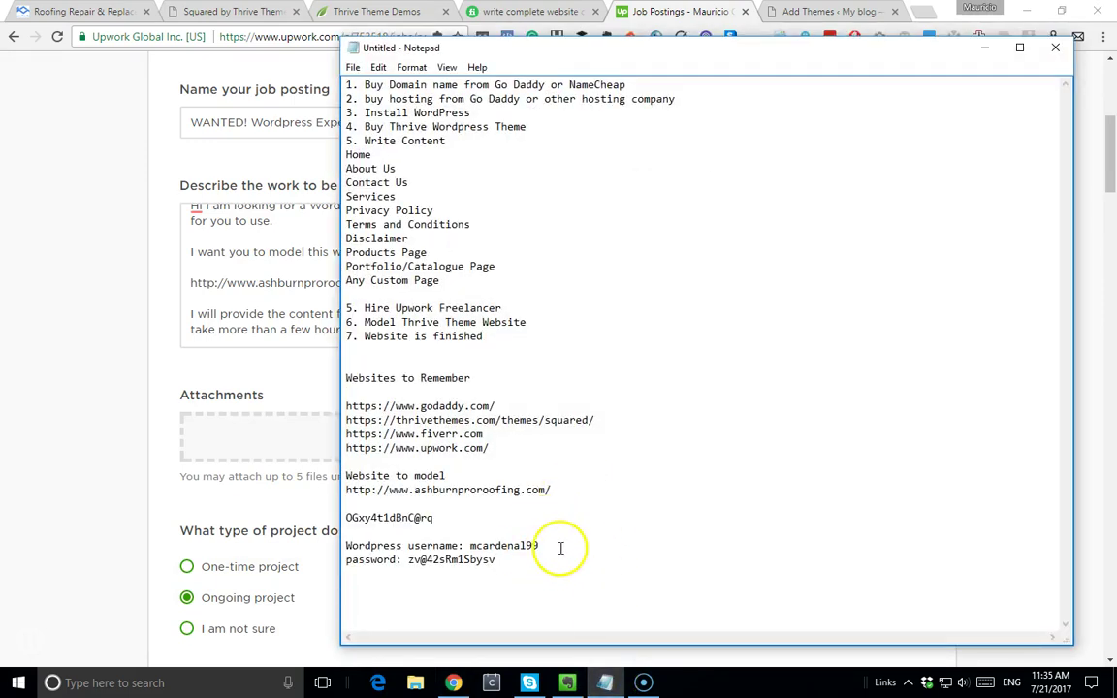
{"action": "left_click", "coordinate": [984, 48]}
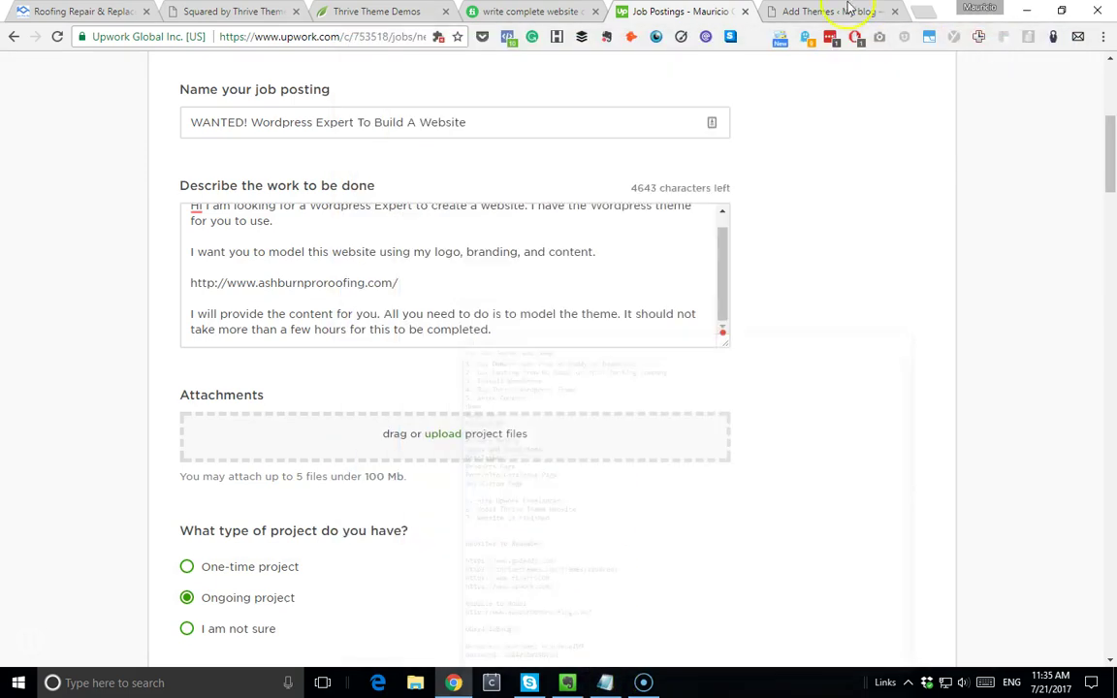
{"action": "left_click", "coordinate": [849, 9]}
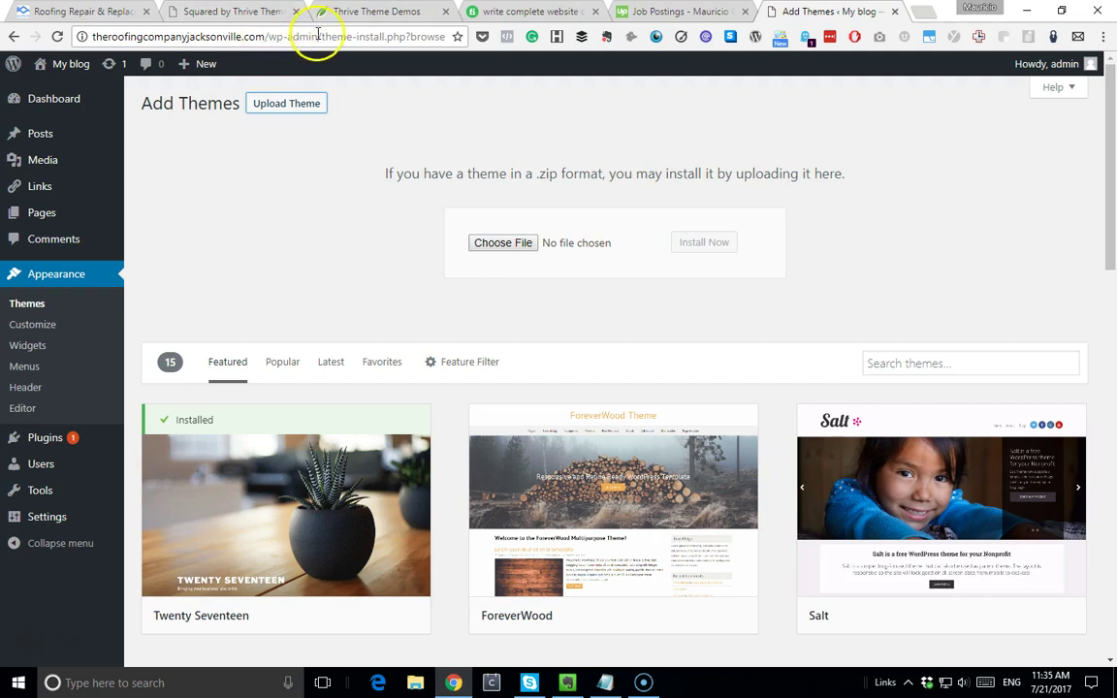
{"action": "left_click_drag", "start_coordinate": [324, 36], "coordinate": [83, 36]}
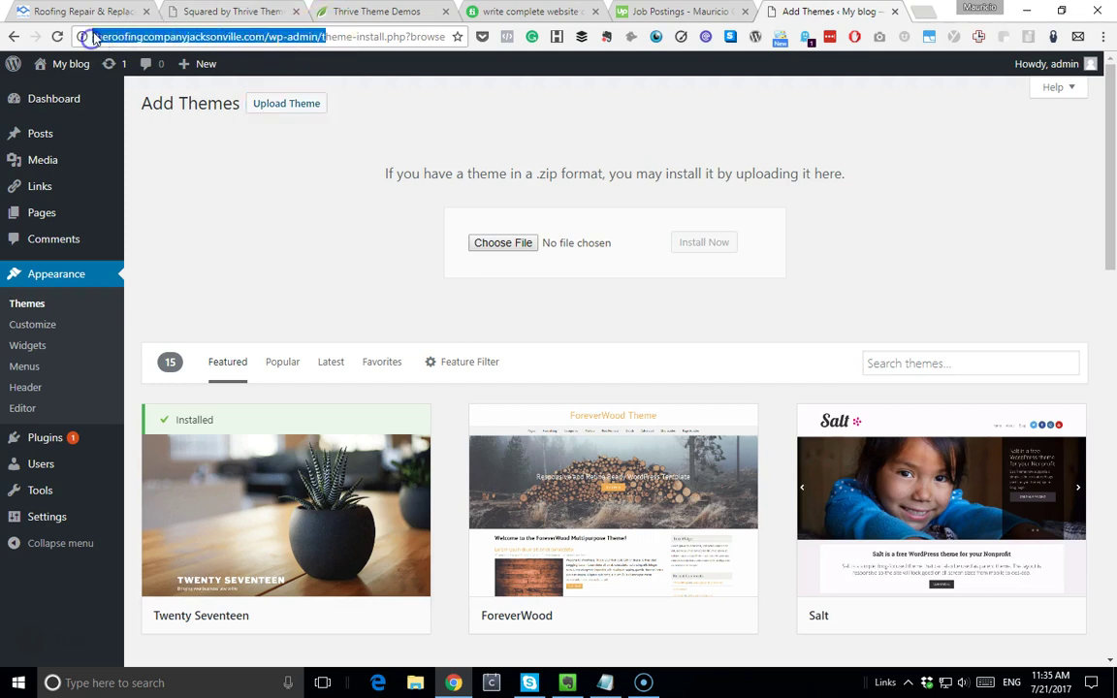
{"action": "left_click", "coordinate": [981, 184]}
Open the WordPress form for adding a new user and look over its required Username and Email fields.
{"action": "mouse_move", "coordinate": [66, 141]}
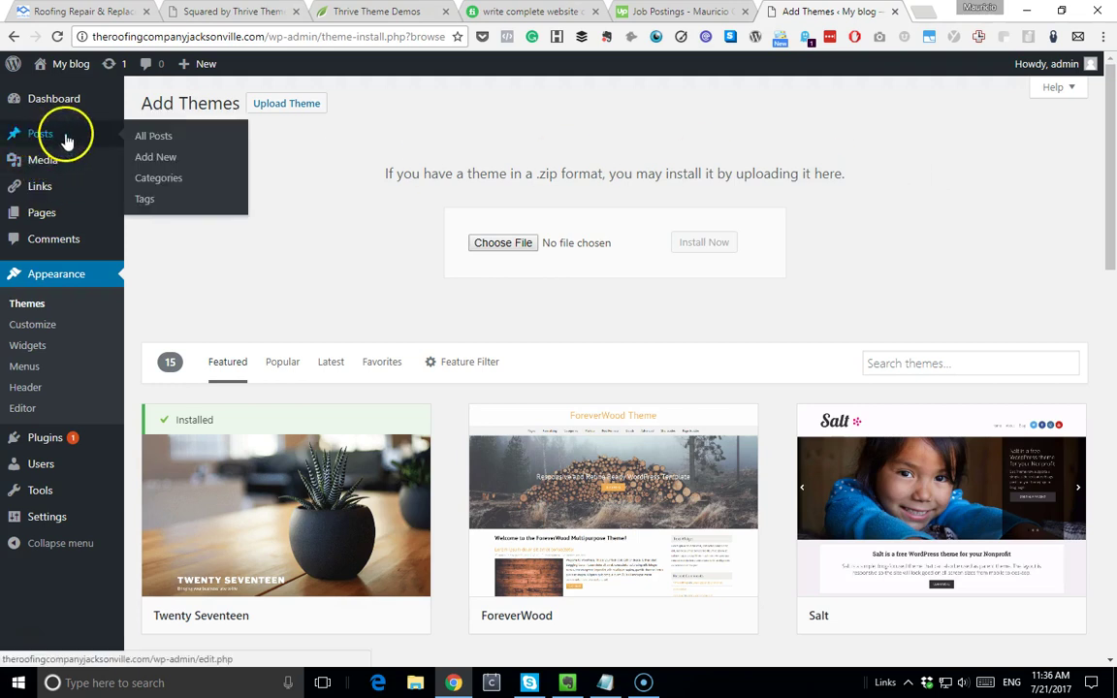
{"action": "mouse_move", "coordinate": [51, 173]}
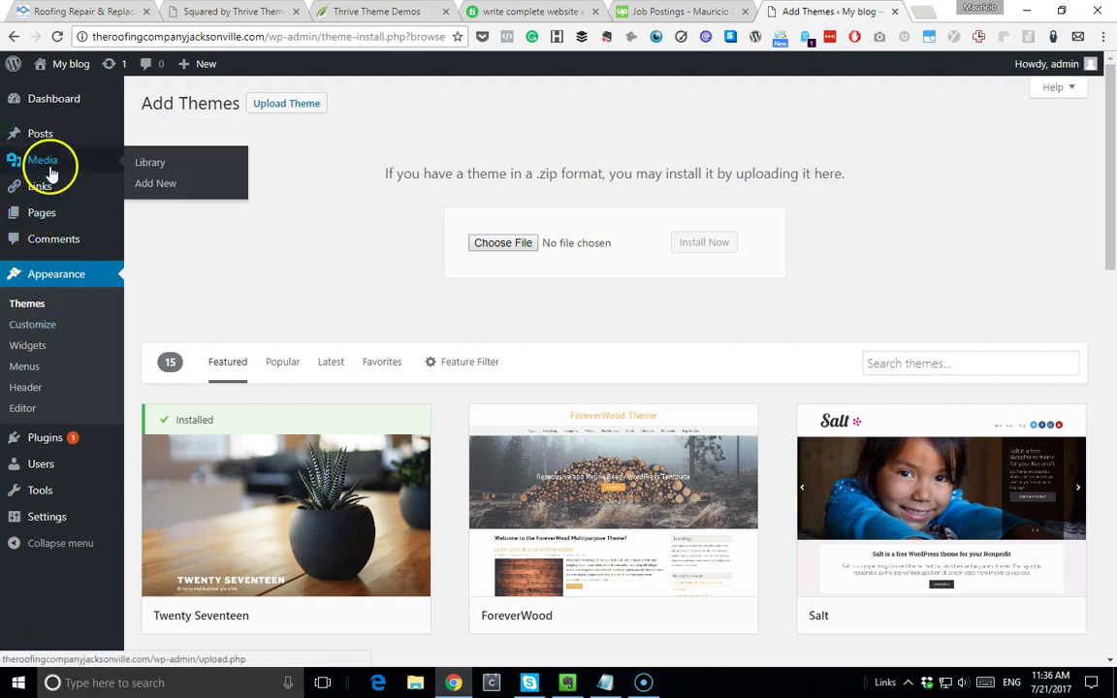
{"action": "left_click", "coordinate": [21, 304]}
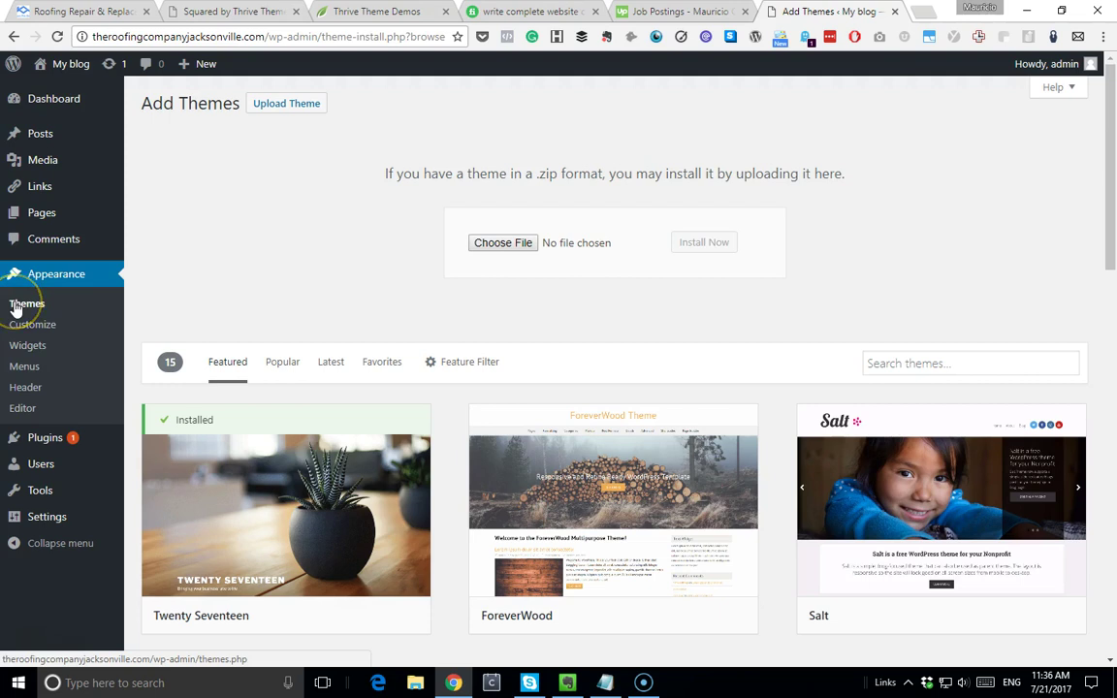
{"action": "mouse_move", "coordinate": [46, 474]}
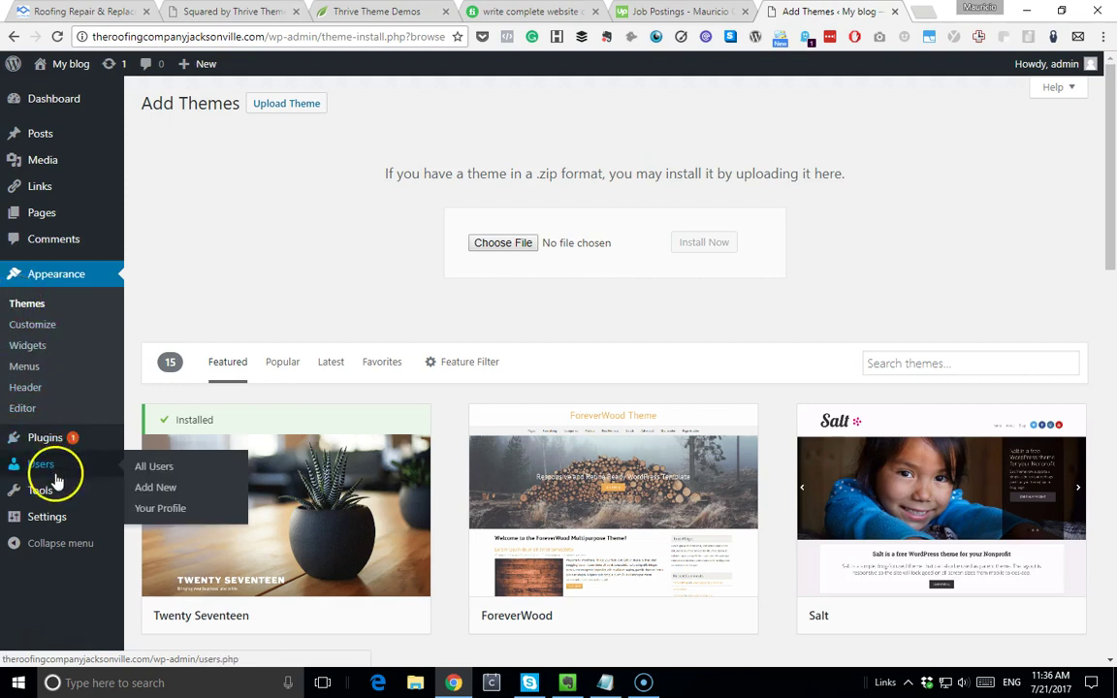
{"action": "left_click", "coordinate": [156, 488]}
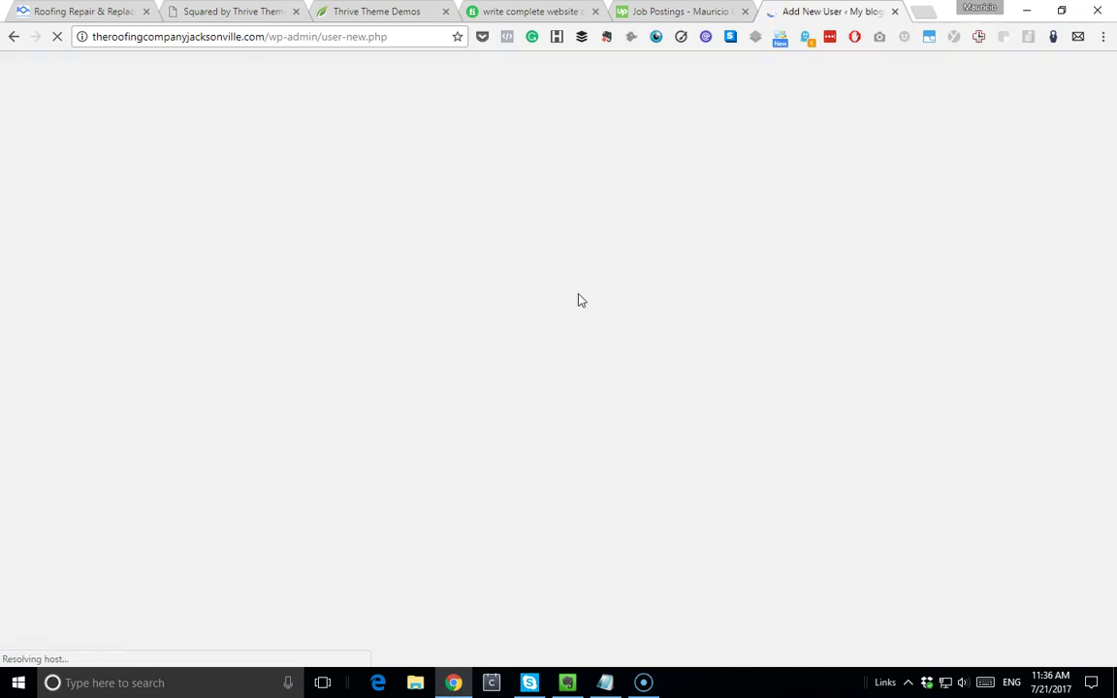
{"action": "left_click", "coordinate": [559, 300]}
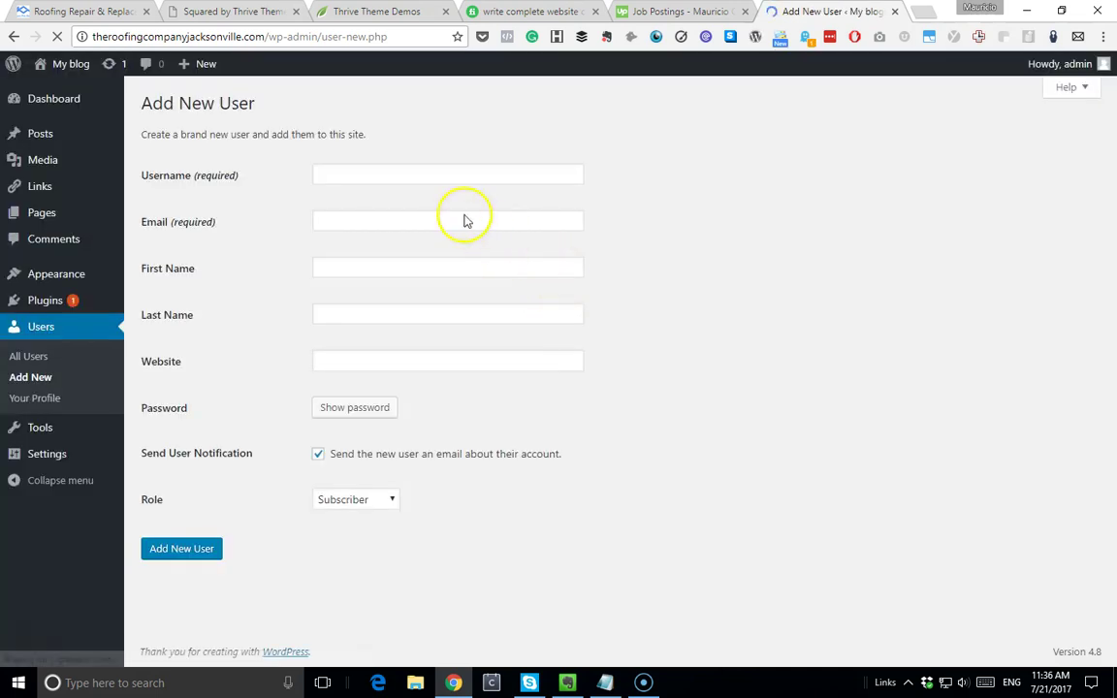
{"action": "left_click", "coordinate": [378, 172]}
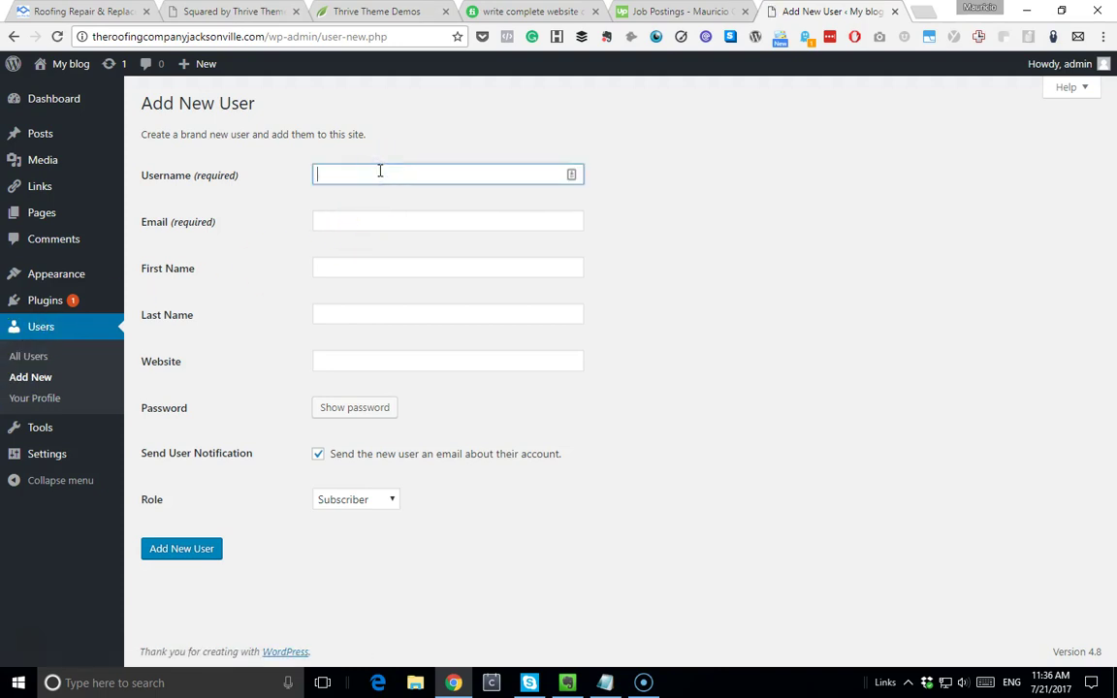
{"action": "left_click", "coordinate": [370, 218]}
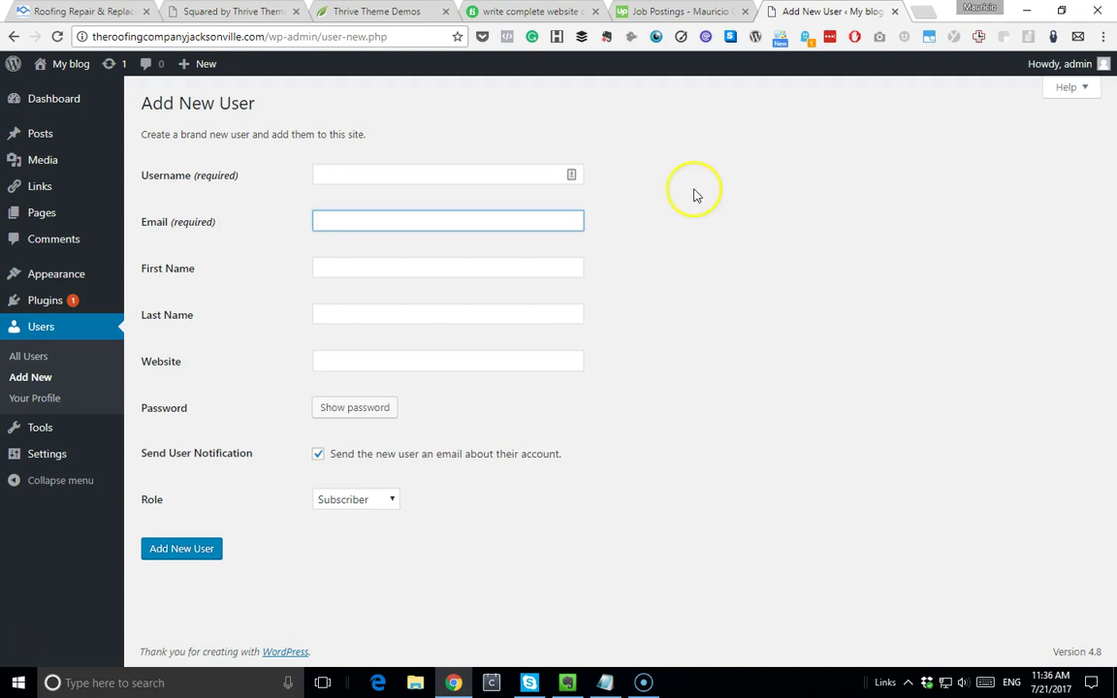
Switch to the Notepad notes, move the window slightly up, and review the website-building checklist from its first item.
{"action": "left_click", "coordinate": [605, 681]}
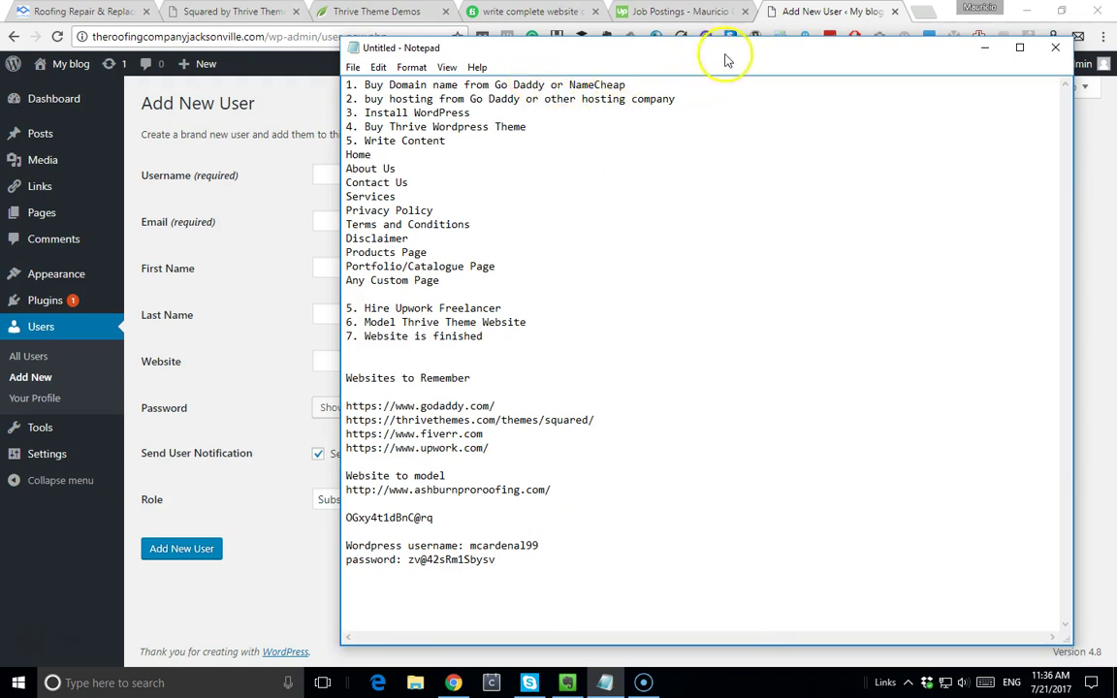
{"action": "left_click_drag", "start_coordinate": [724, 55], "coordinate": [730, 37]}
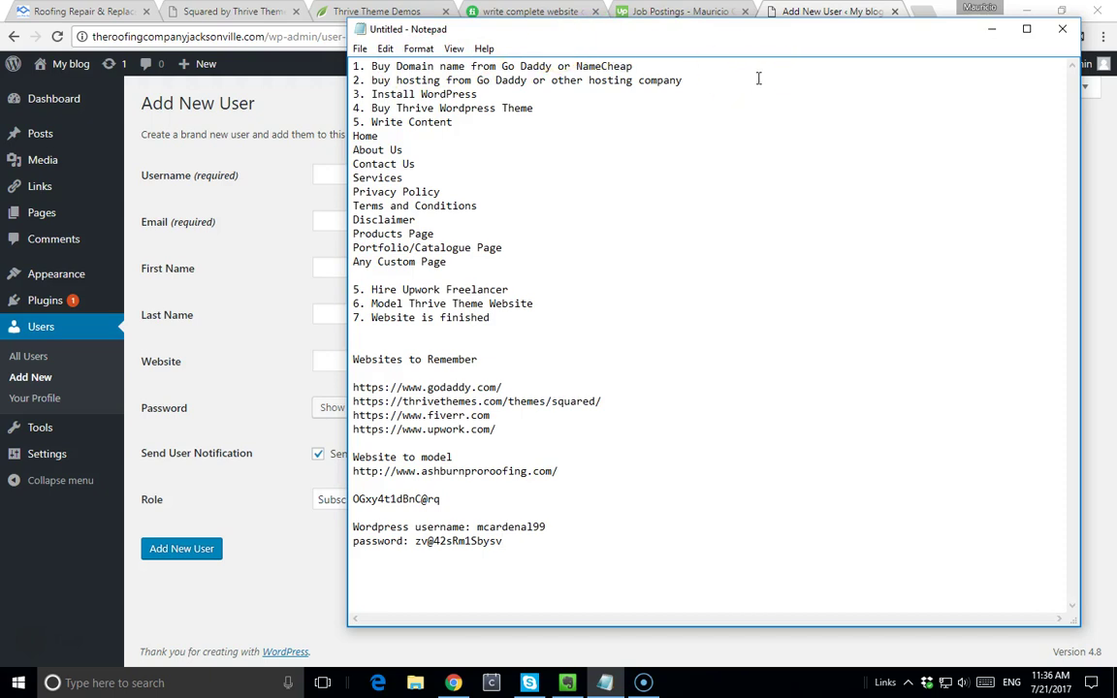
{"action": "left_click", "coordinate": [659, 62]}
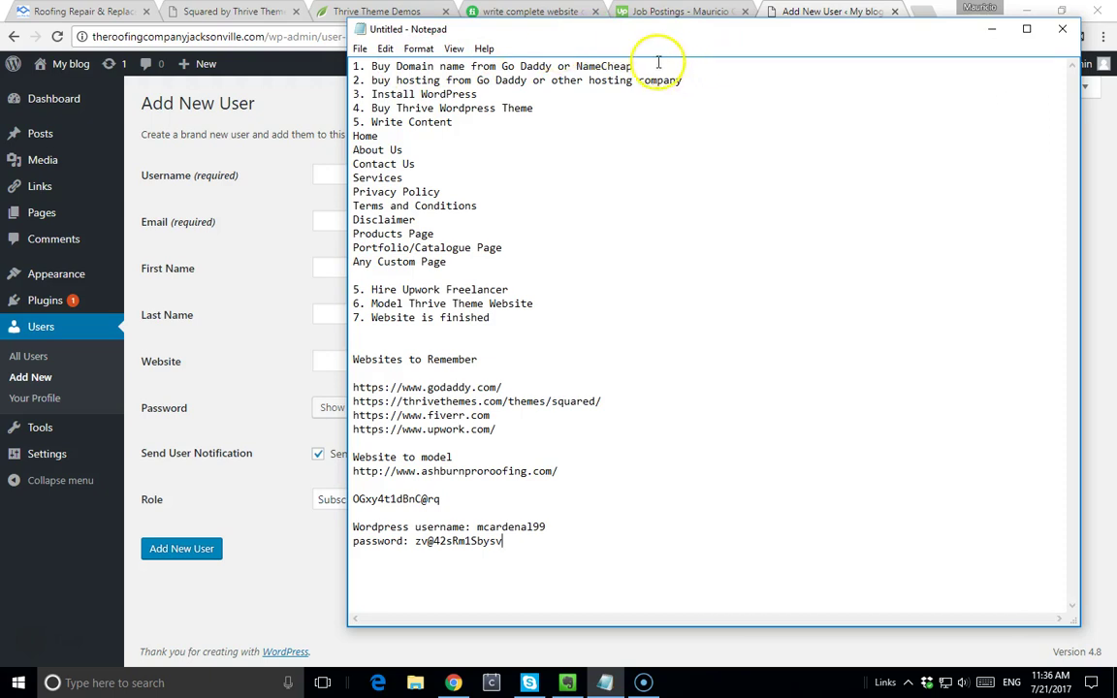